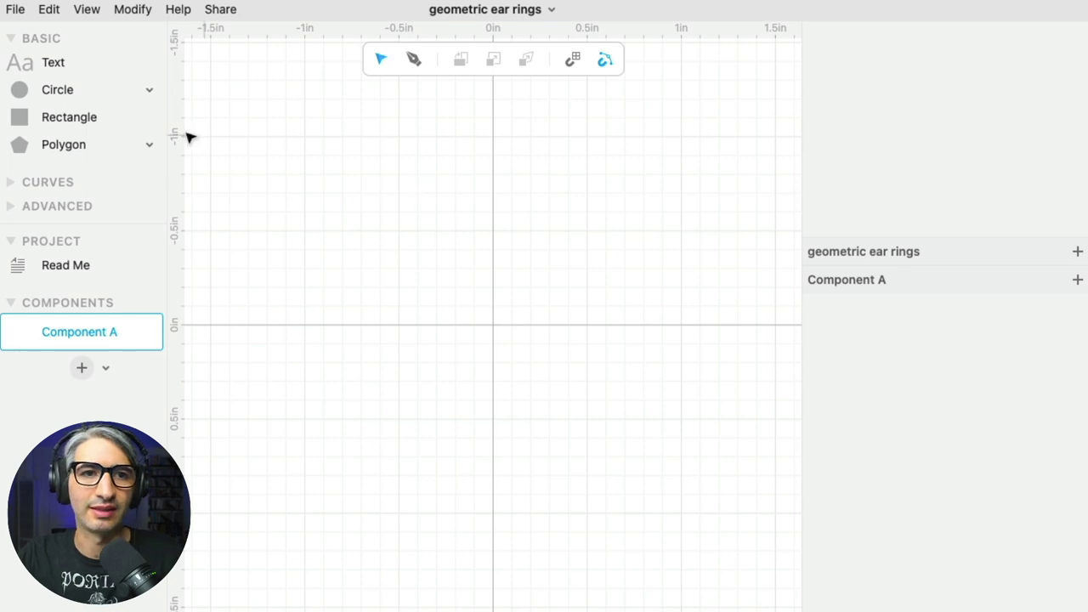
Step: Place a circle centred on the origin and scale it evenly about its centre to 1.50 in across
click(15, 95)
drag(16, 94, 492, 326)
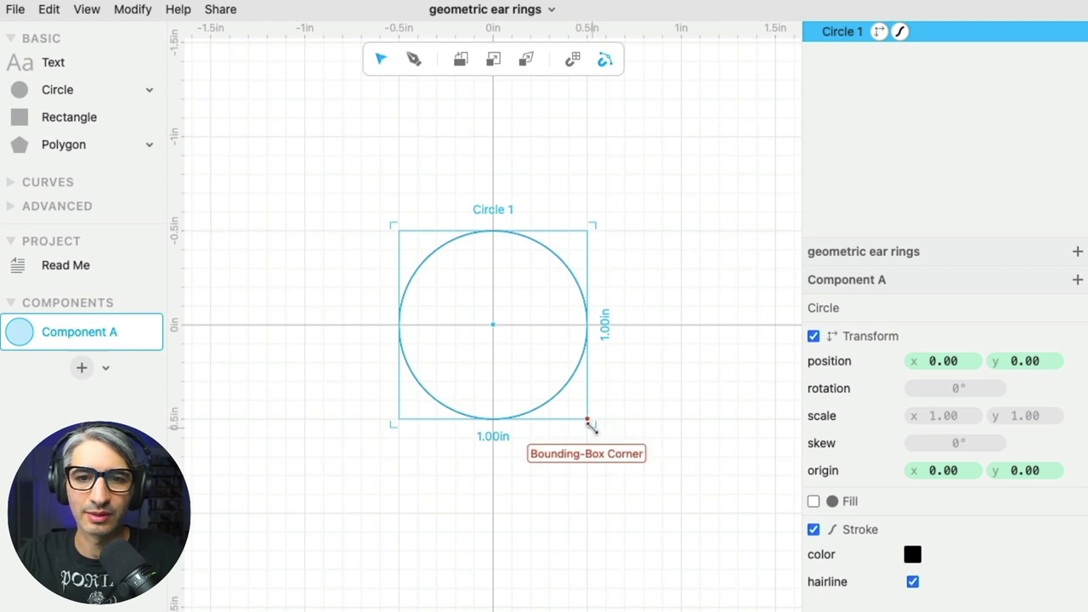
drag(588, 425, 639, 535)
key(shift)
key(super)
click(638, 535)
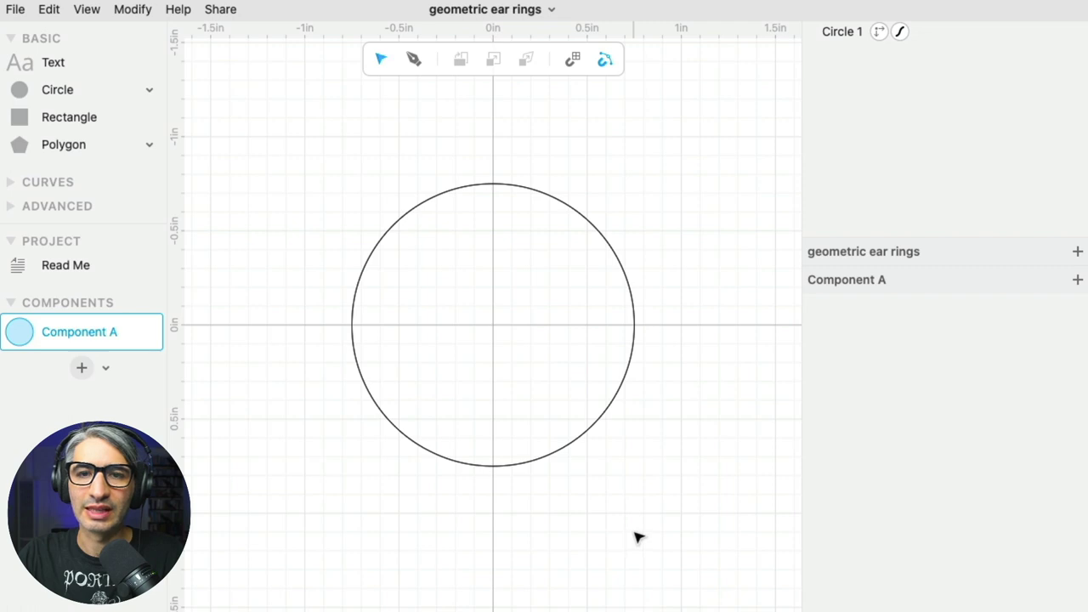
Step: Rename the circle as "reference circle"
click(602, 240)
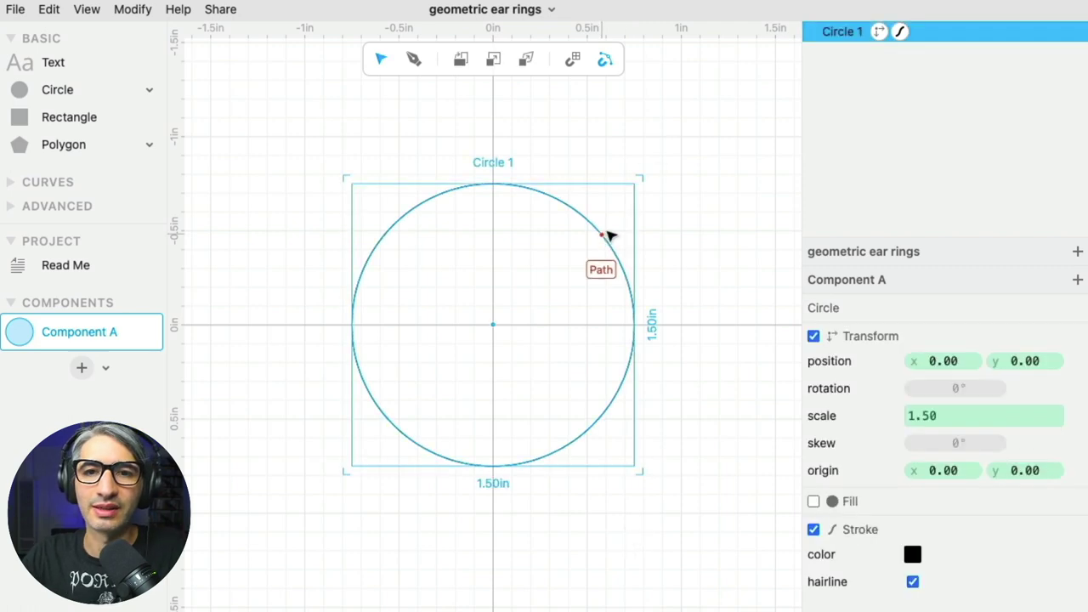
double_click(839, 32)
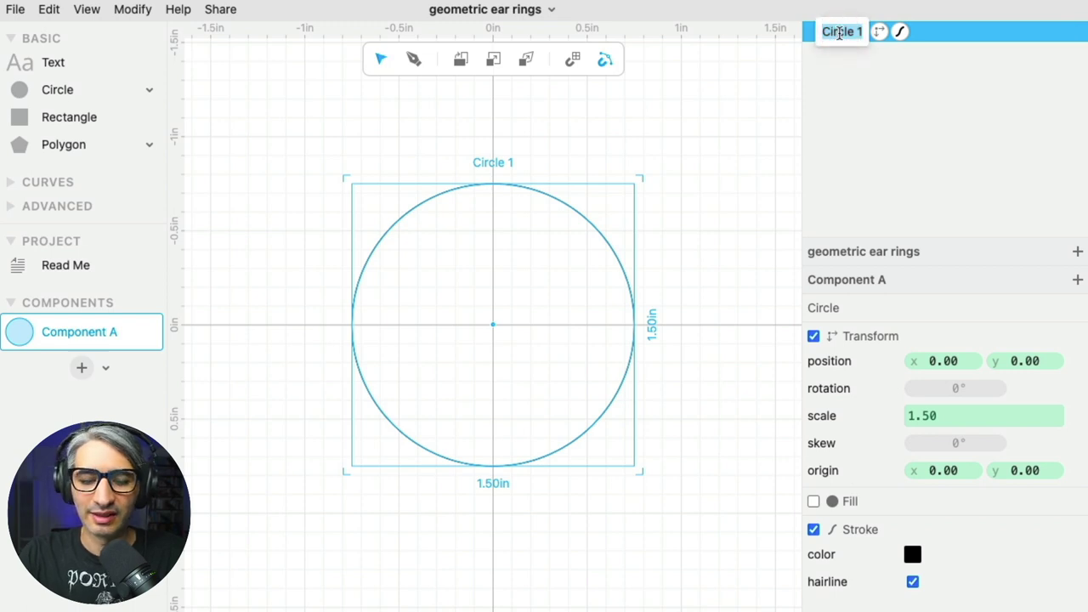
text(ref)
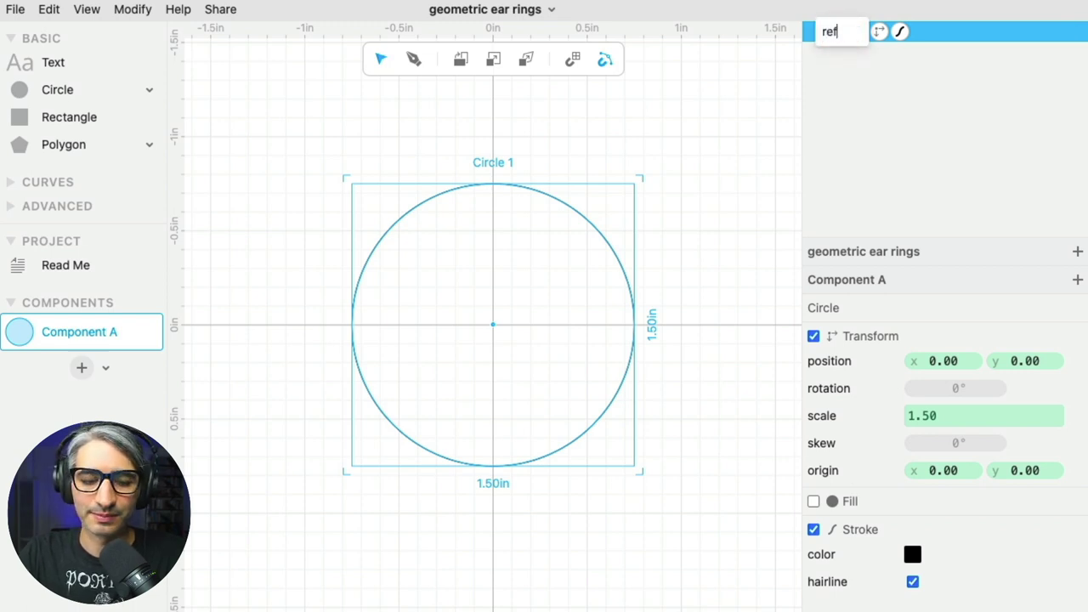
text(erence circle)
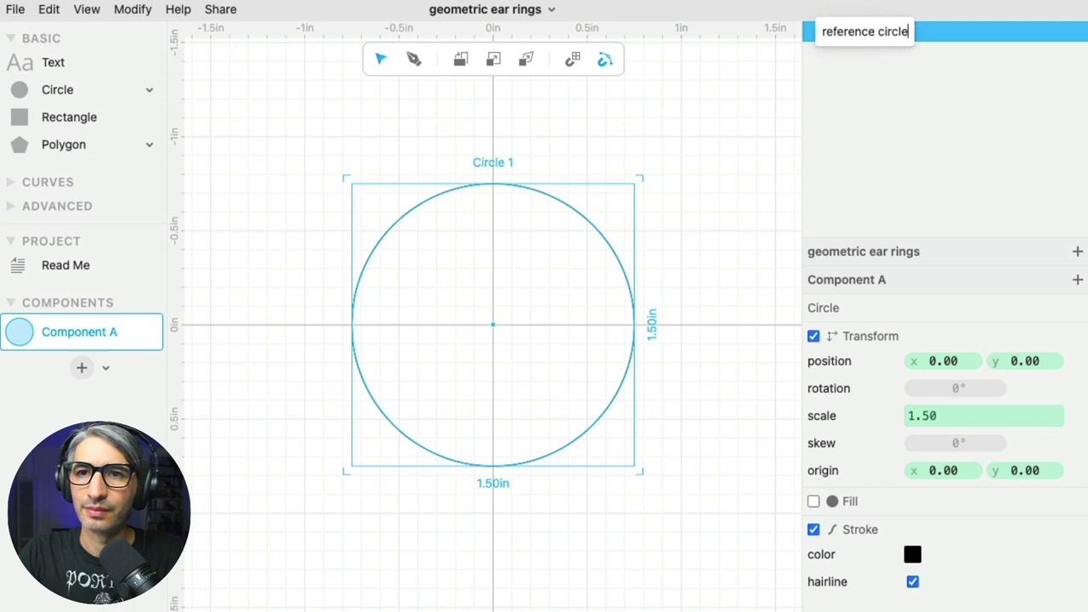
key(Return)
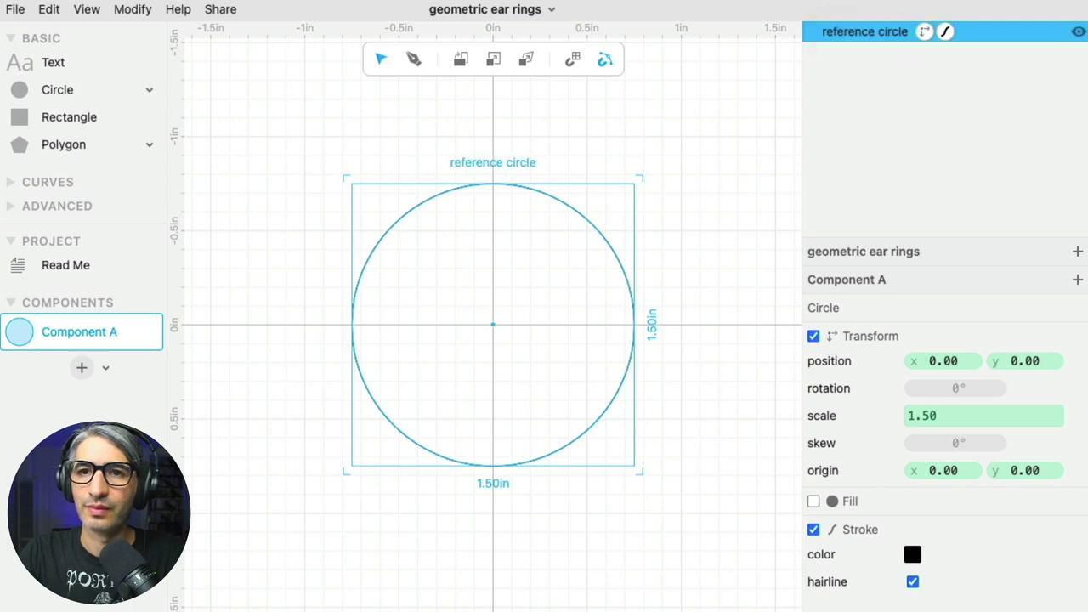
Step: Add a square starting at the reference circle's top point, rotate it 45°, and scale it proportionally until its lower corner meets the circle's bottom
click(604, 60)
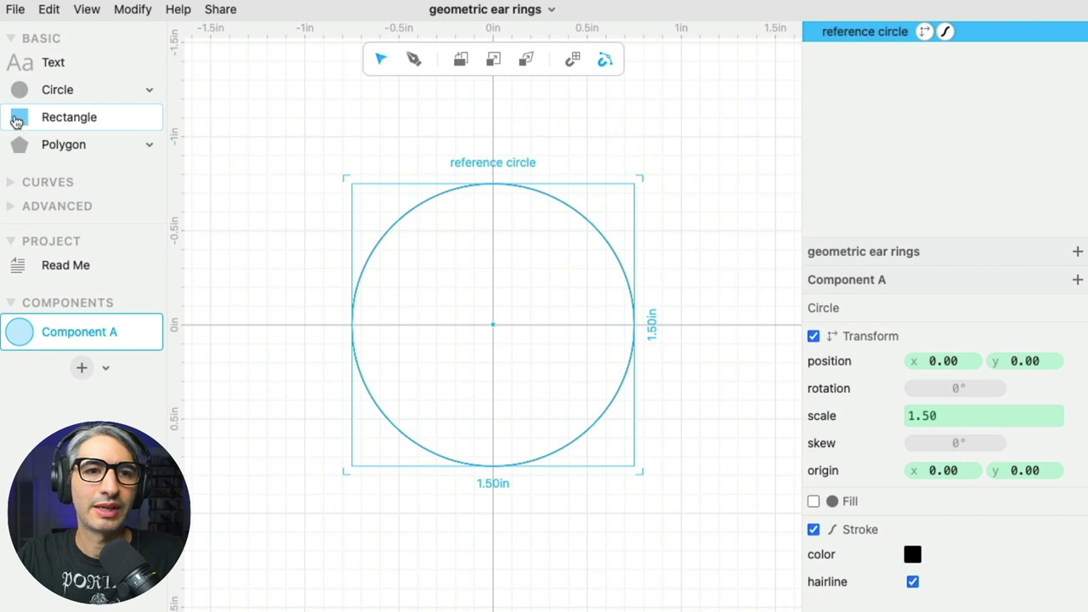
drag(19, 116, 495, 187)
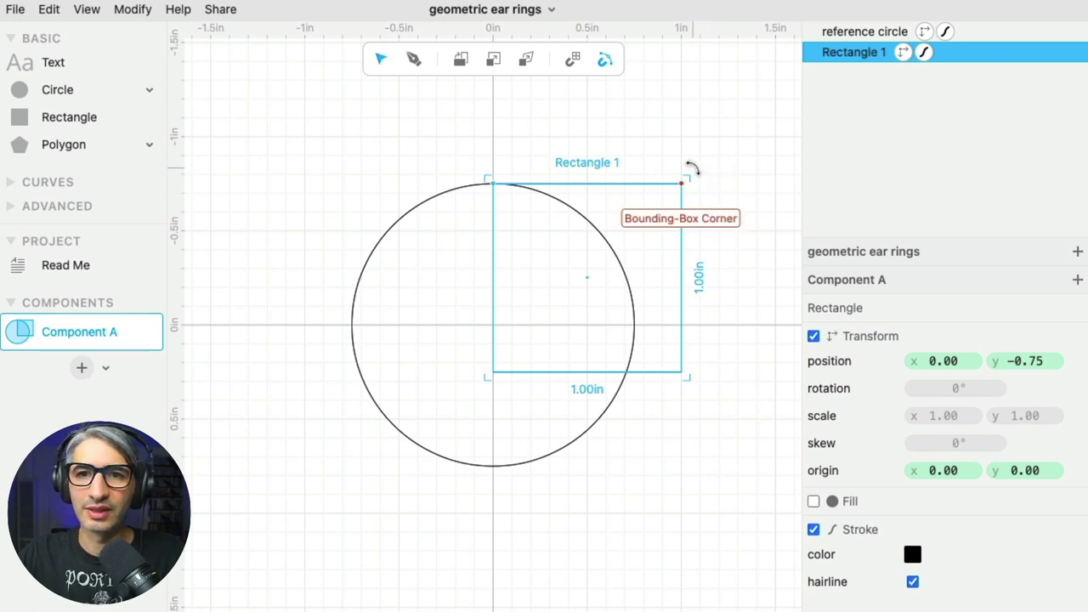
mouse_move(691, 167)
mouse_down()
mouse_move(668, 246)
mouse_move(566, 284)
mouse_move(638, 263)
mouse_move(660, 243)
mouse_move(626, 296)
mouse_move(539, 311)
mouse_move(613, 310)
mouse_up()
key(shift)
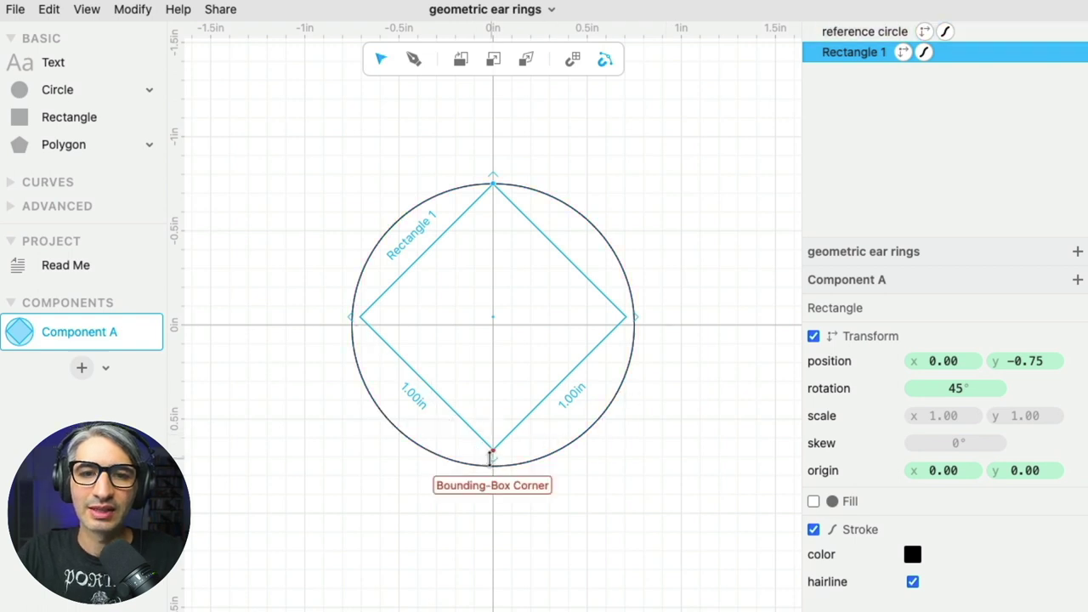
drag(492, 457, 493, 465)
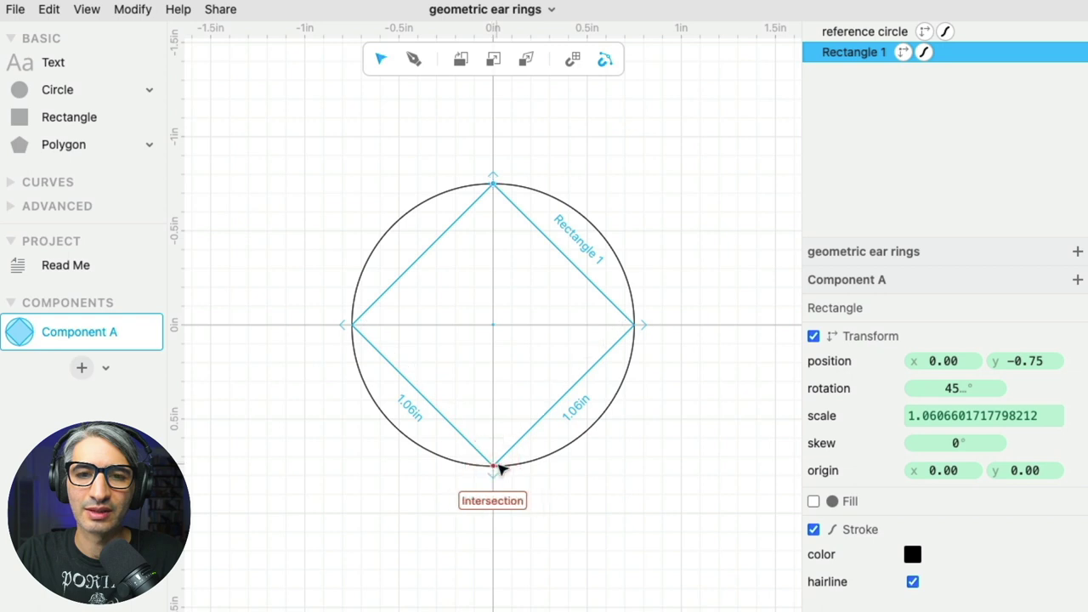
click(611, 487)
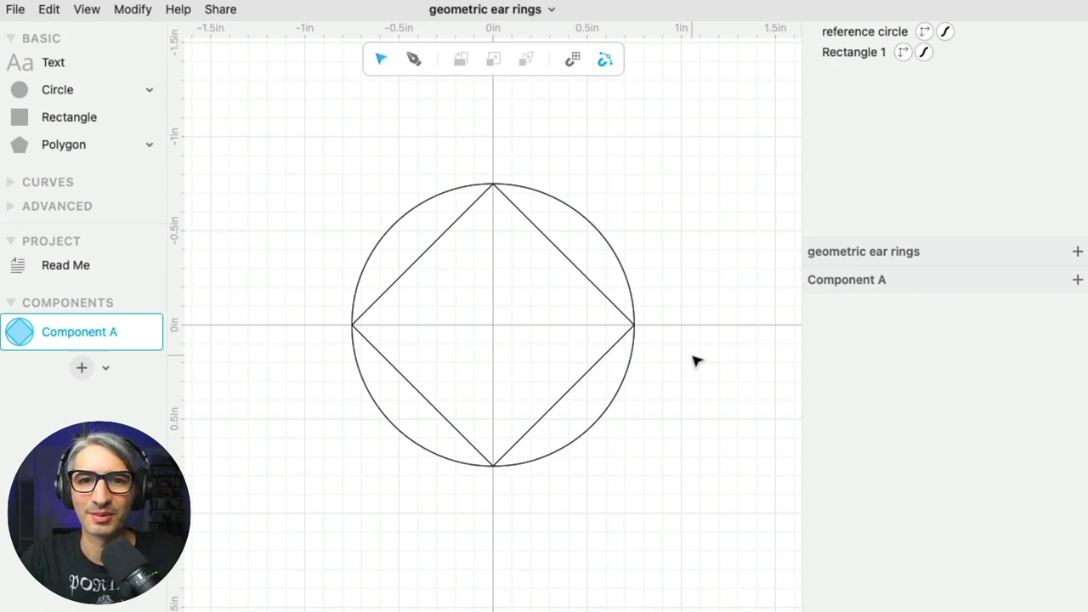
Step: Change the inscribed square's stroke colour to pinkish red
click(580, 272)
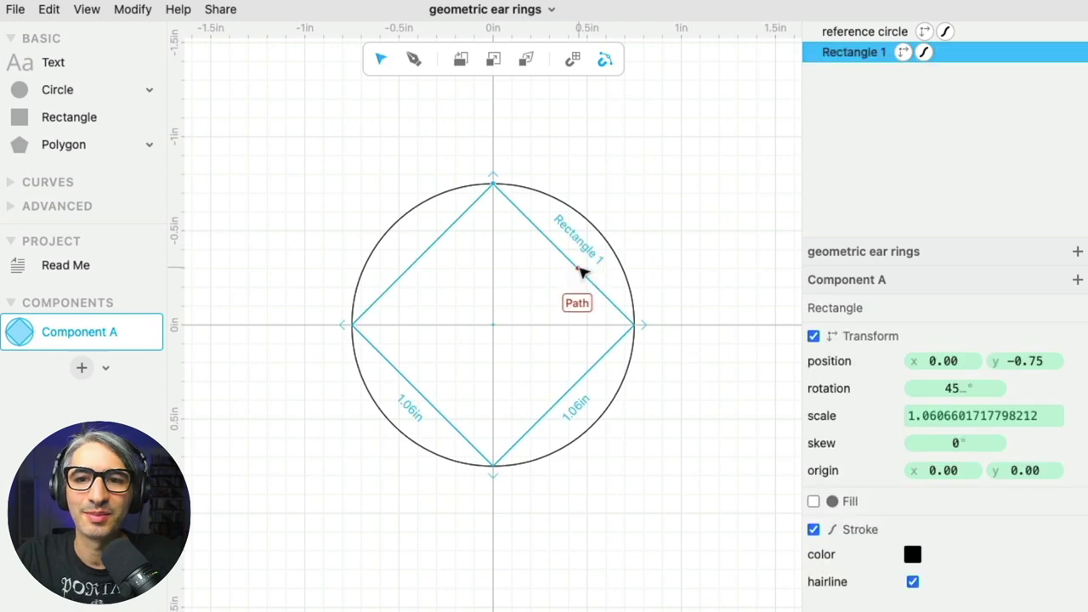
click(912, 556)
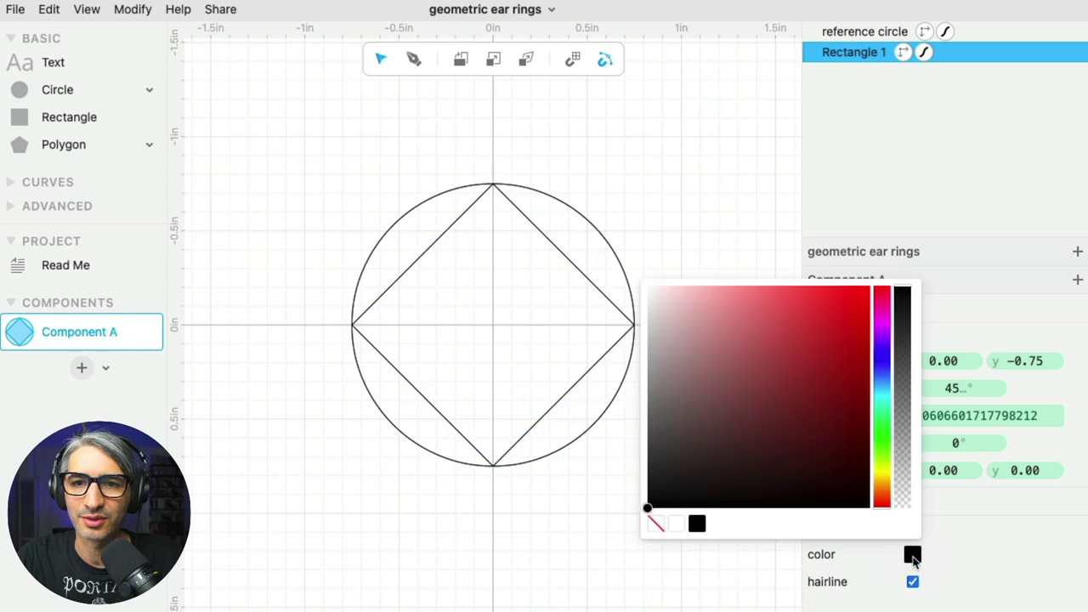
click(884, 295)
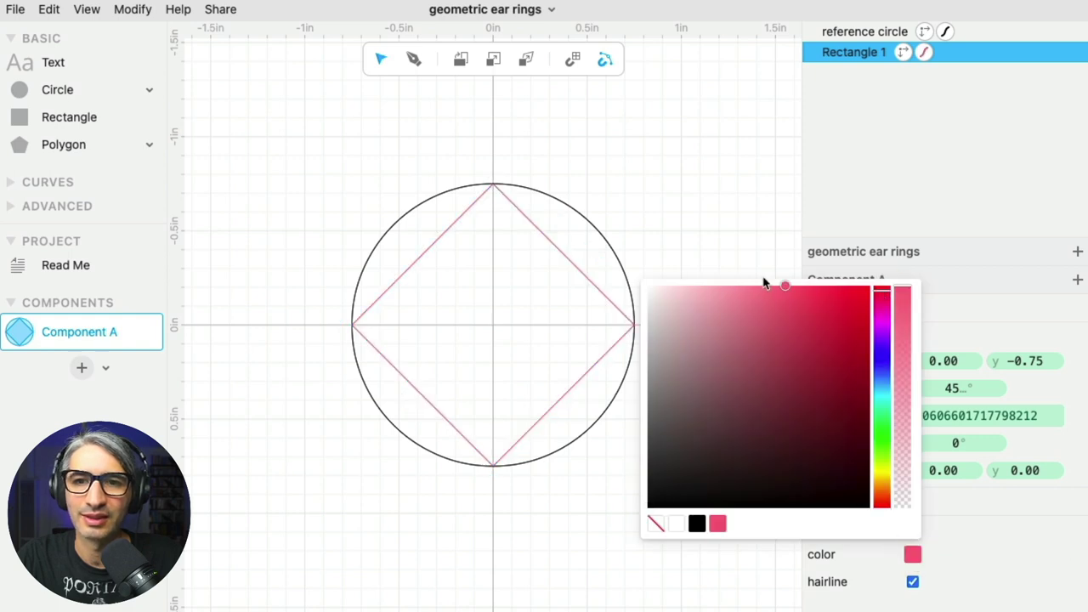
click(757, 260)
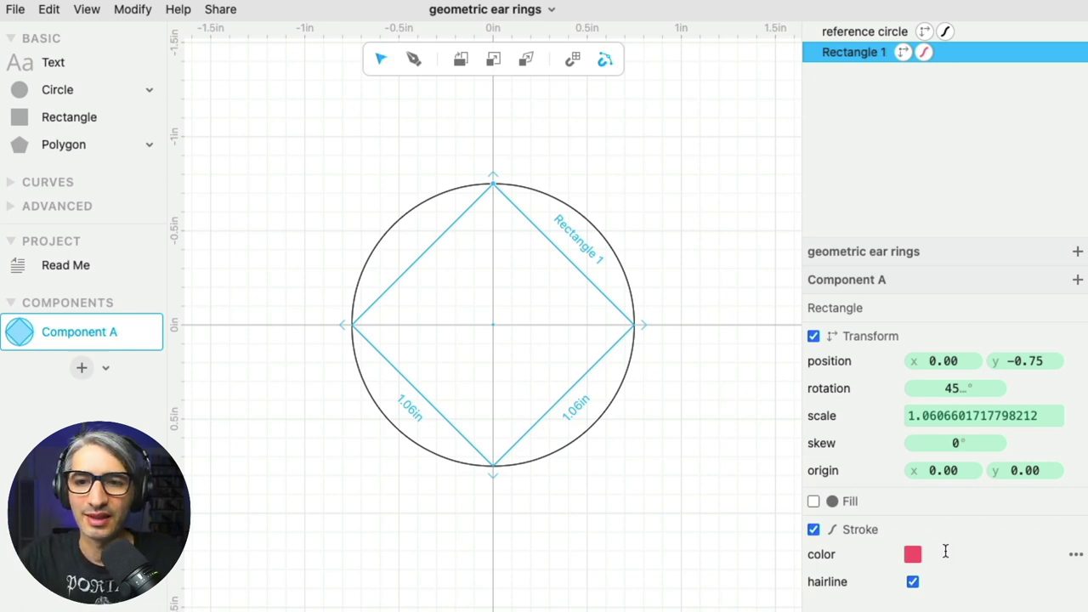
Step: Turn off the hairline option for the square's stroke and set the stroke width to 0.17
click(913, 583)
scroll(996, 561, down, 3)
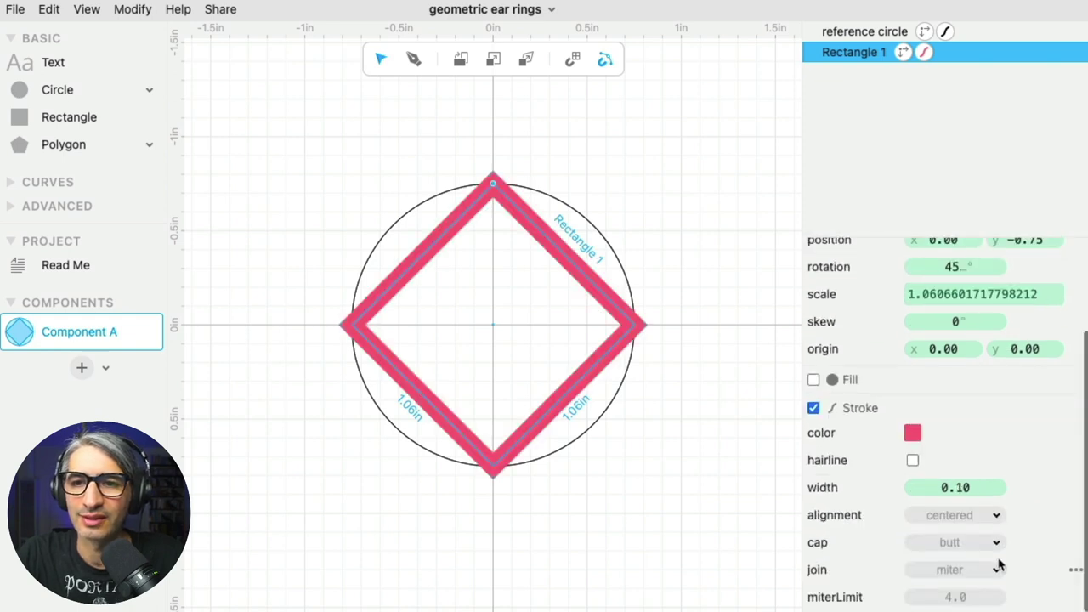
mouse_move(962, 489)
mouse_down()
mouse_move(1002, 485)
mouse_move(964, 485)
mouse_move(991, 483)
mouse_move(979, 485)
mouse_up()
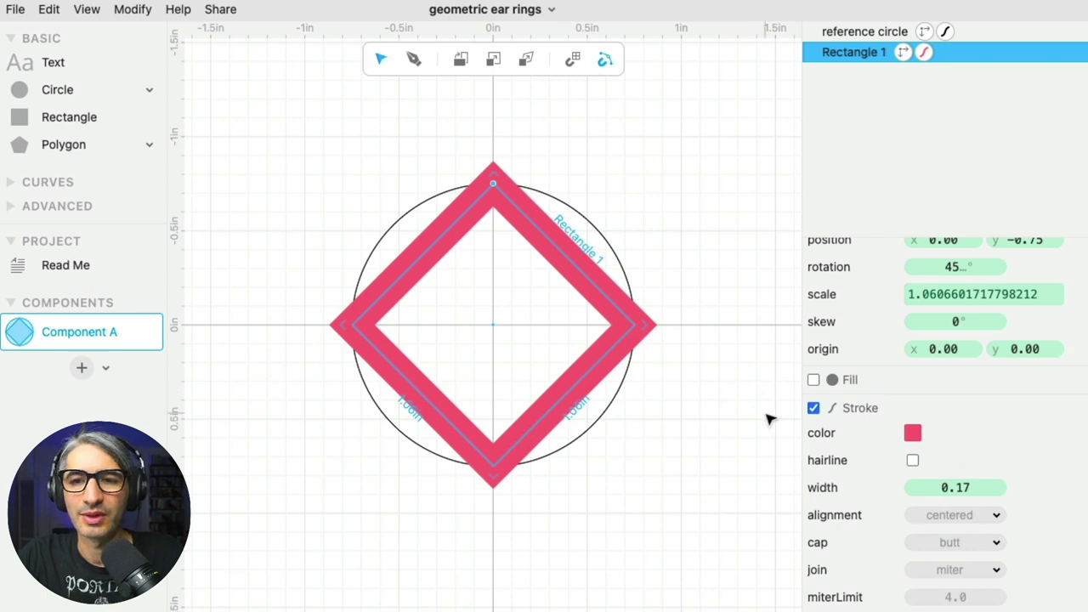
Step: Enable a fill on the square, try a few dark red shades, and set the fill colour to white
click(813, 381)
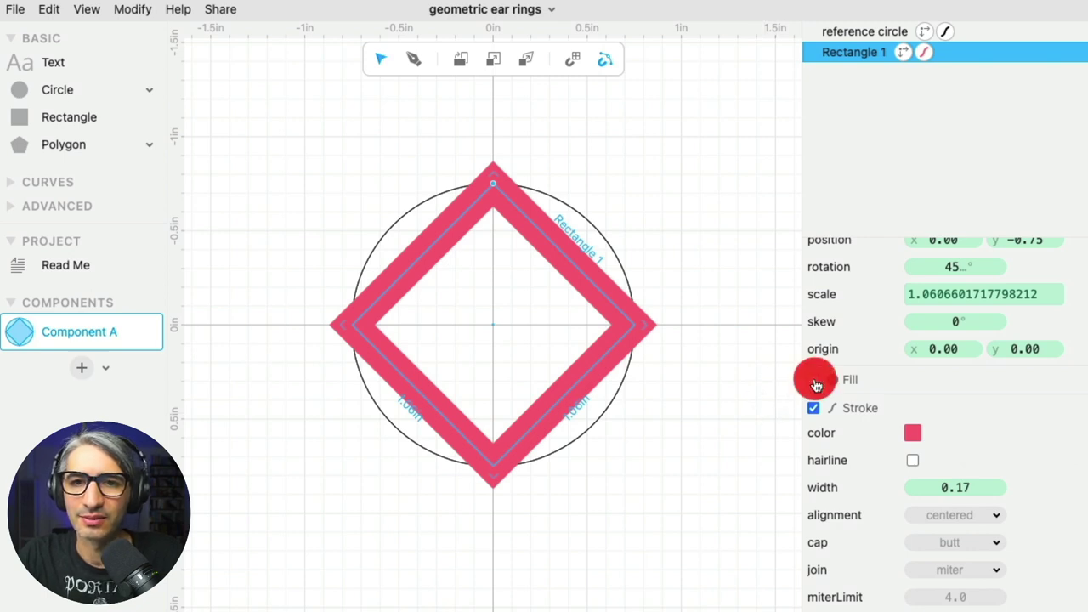
click(912, 405)
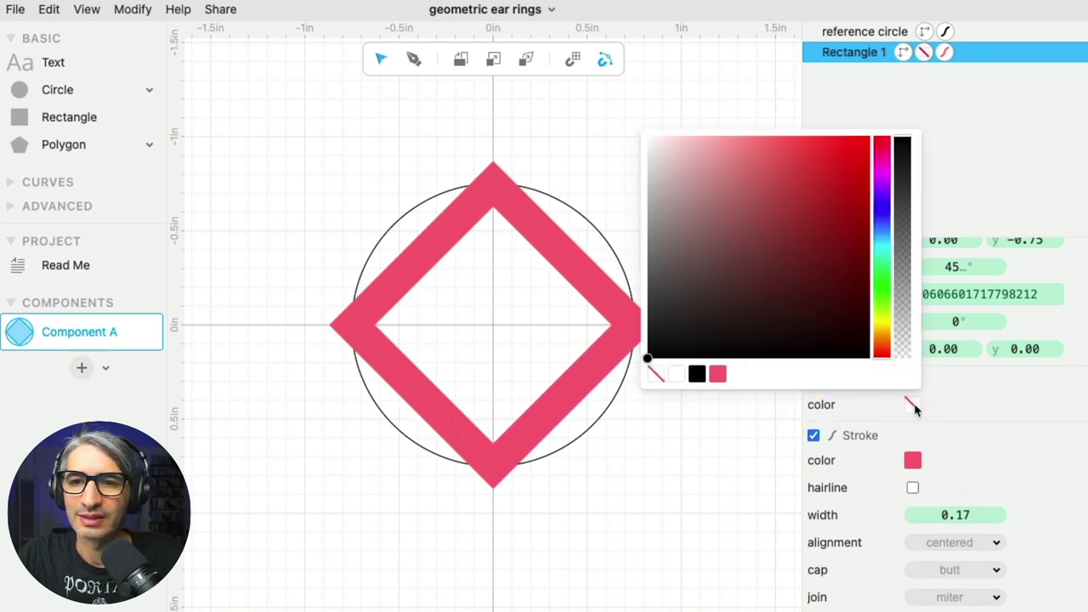
click(831, 271)
click(813, 193)
click(773, 265)
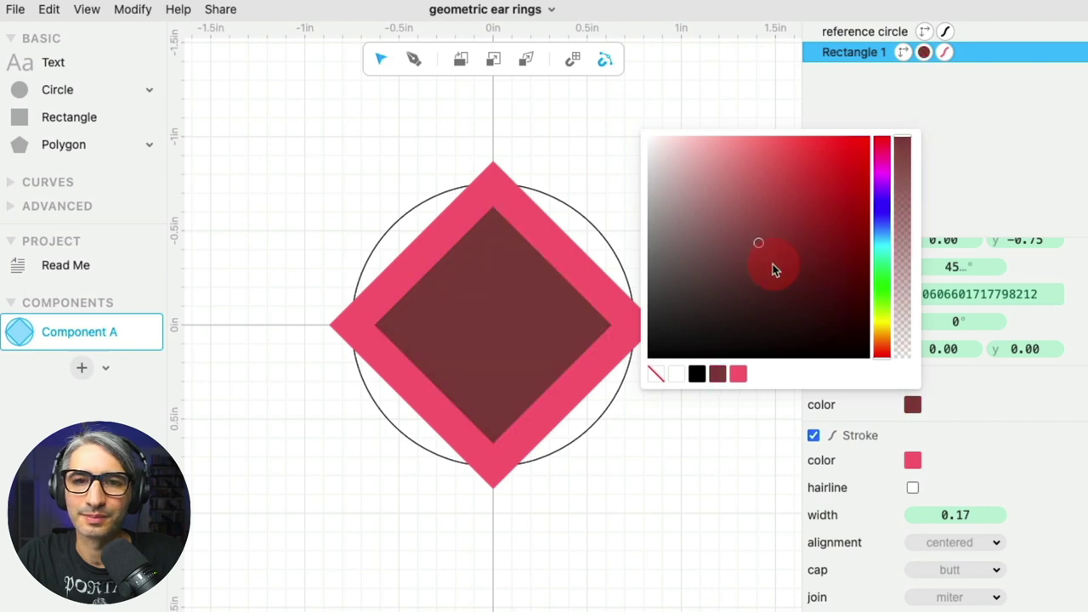
click(816, 281)
click(828, 300)
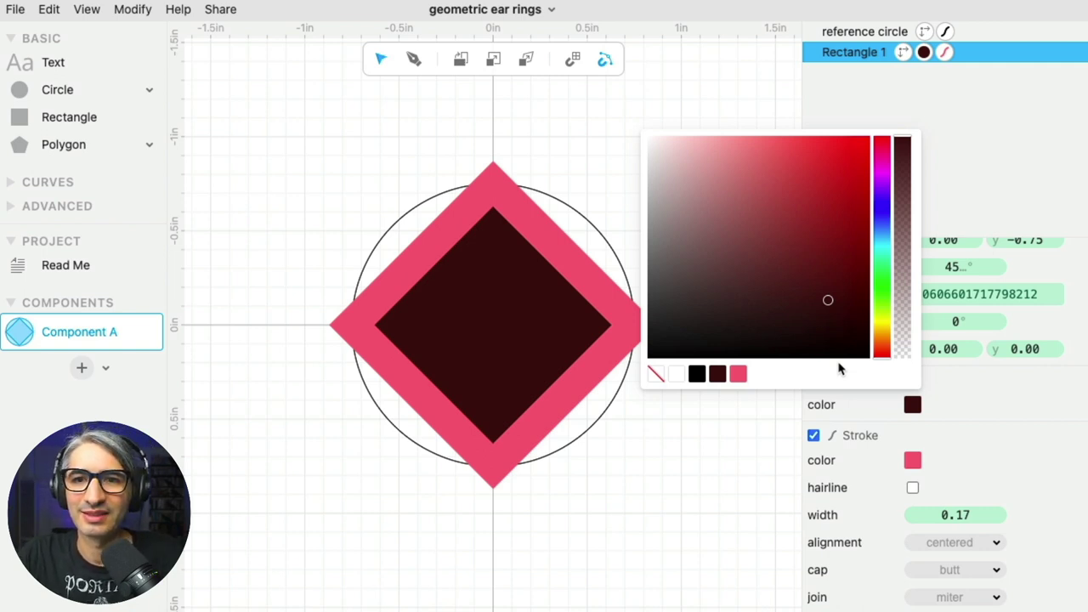
click(659, 374)
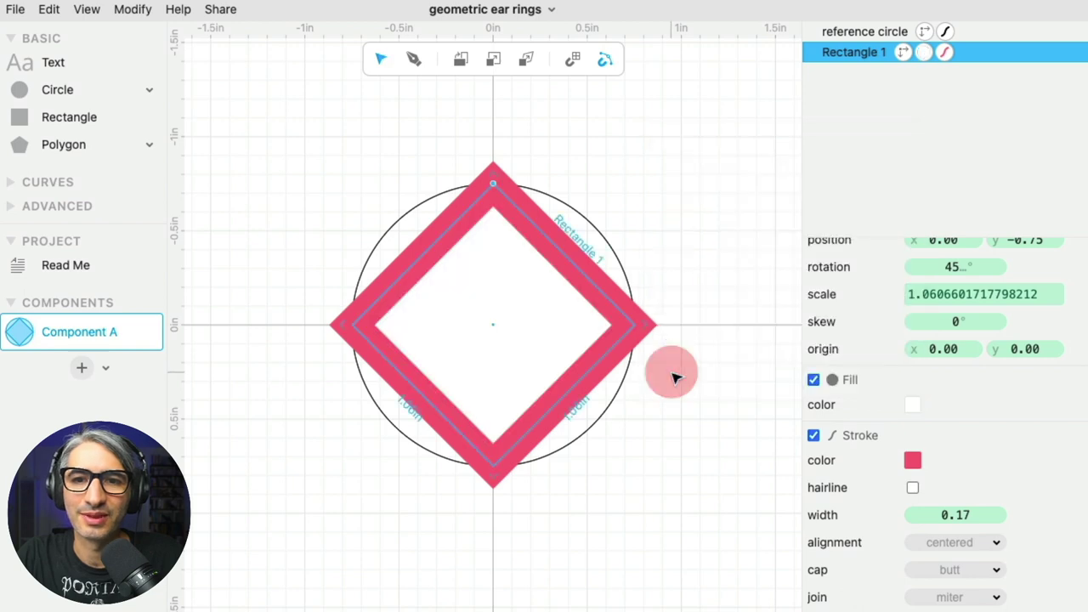
Step: Set the square's stroke colour to black and its stroke width to 0.06
click(912, 460)
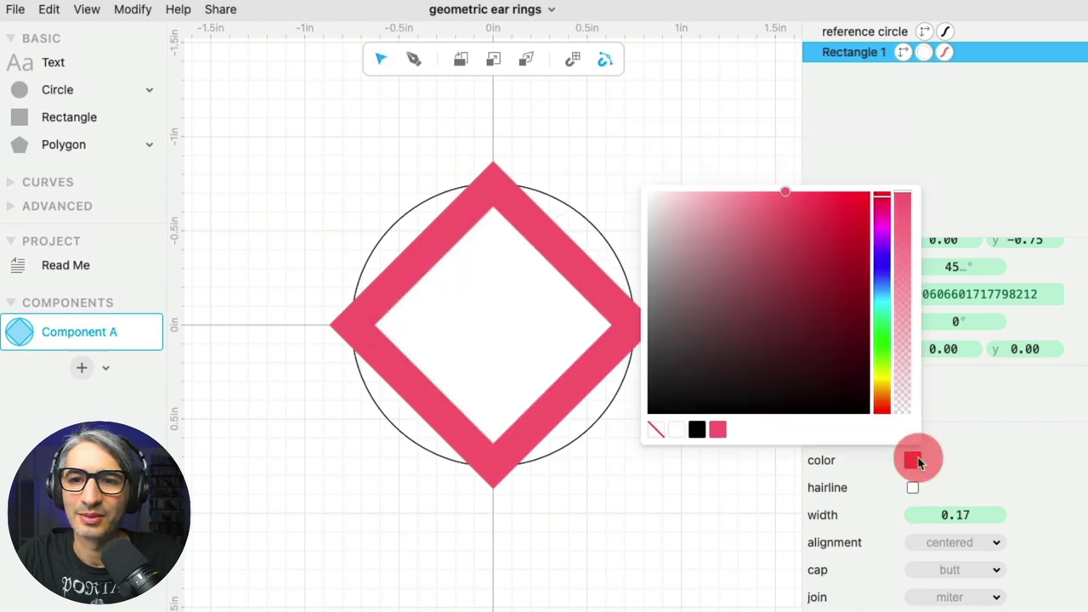
click(696, 432)
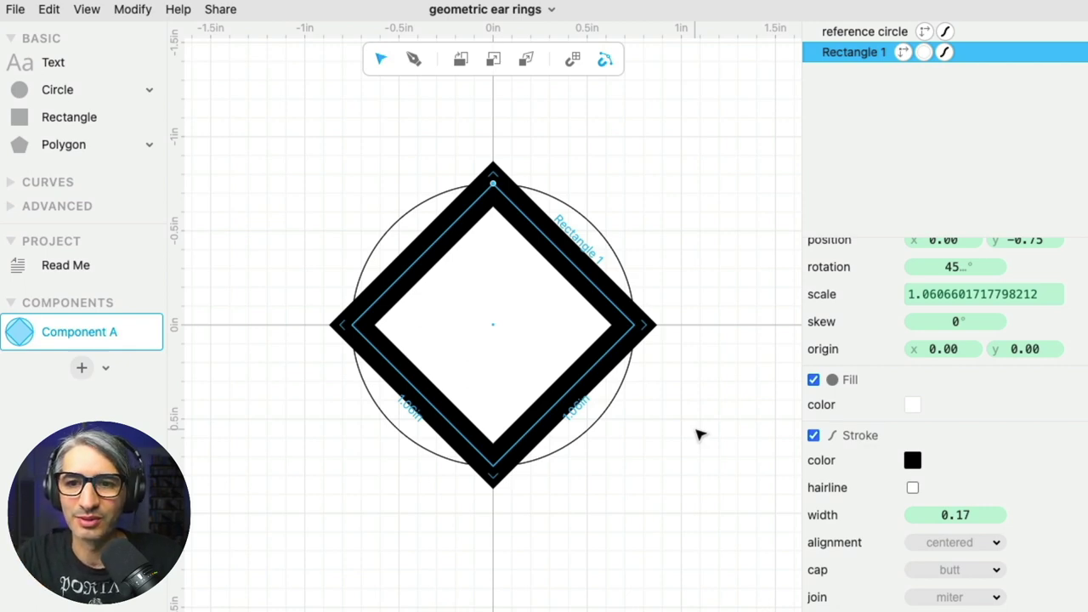
click(967, 516)
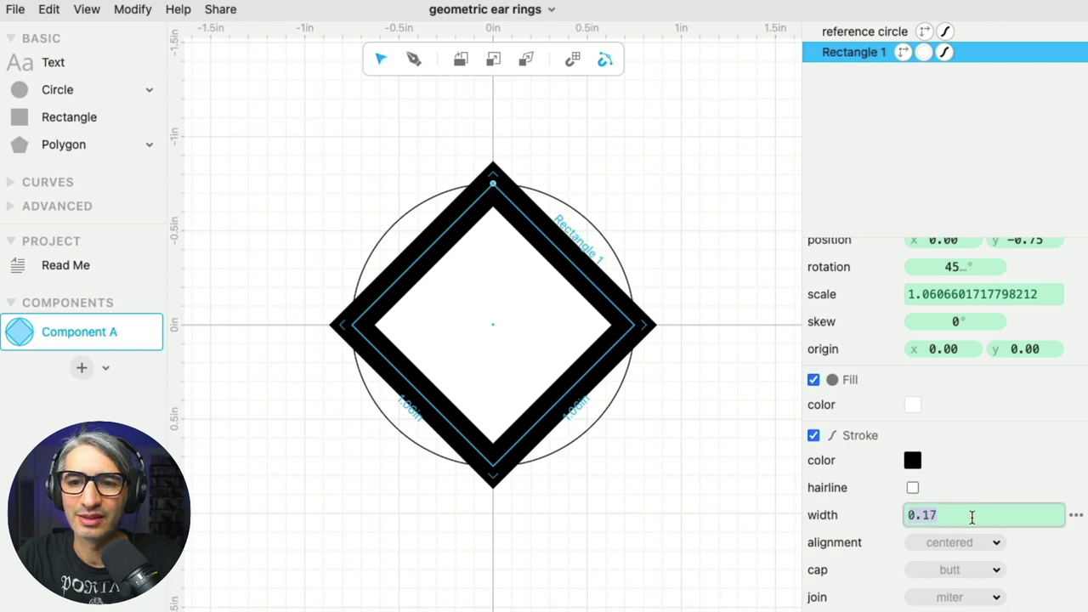
key(Right)
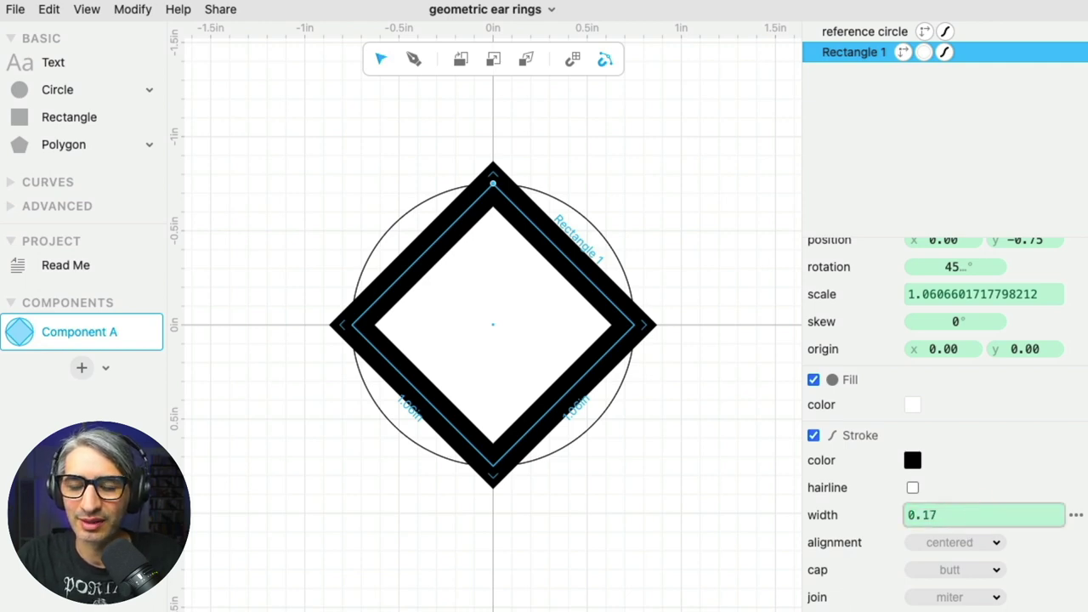
key(BackSpace)
key(BackSpace)
text(0)
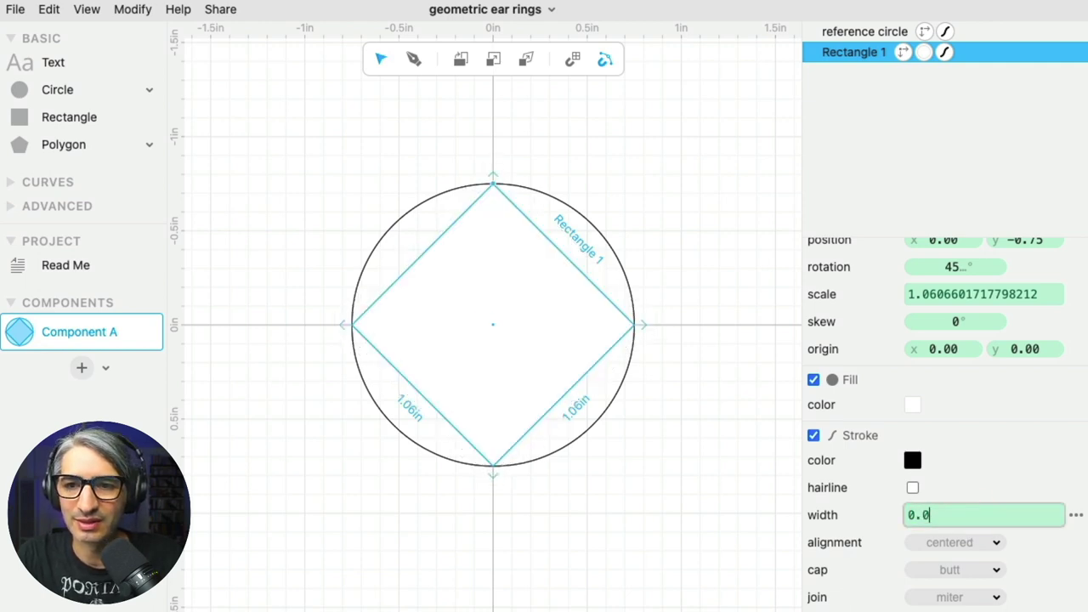
text(3)
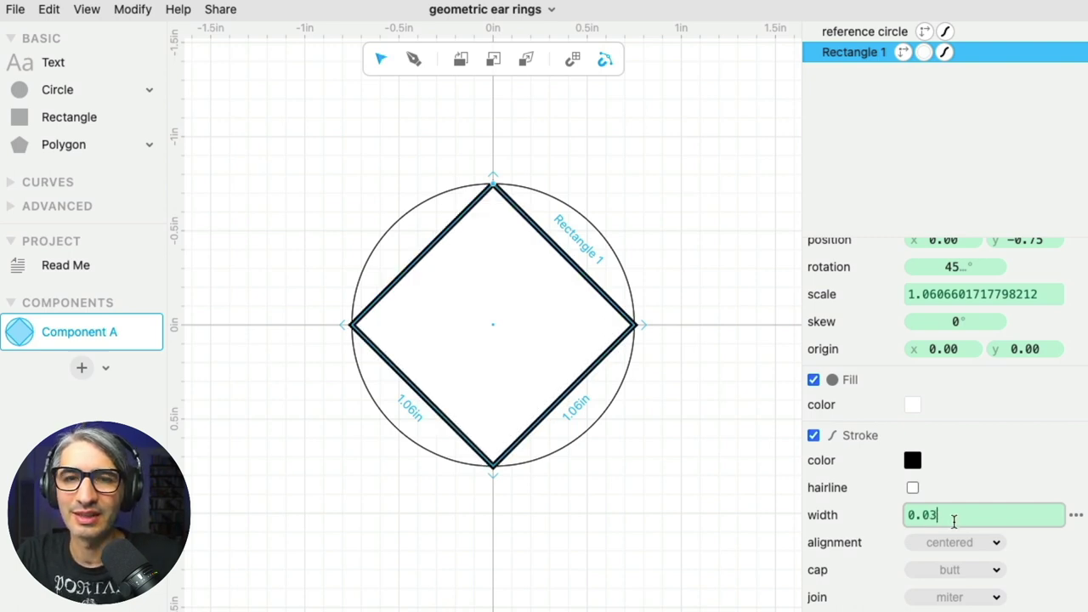
key(BackSpace)
text(6)
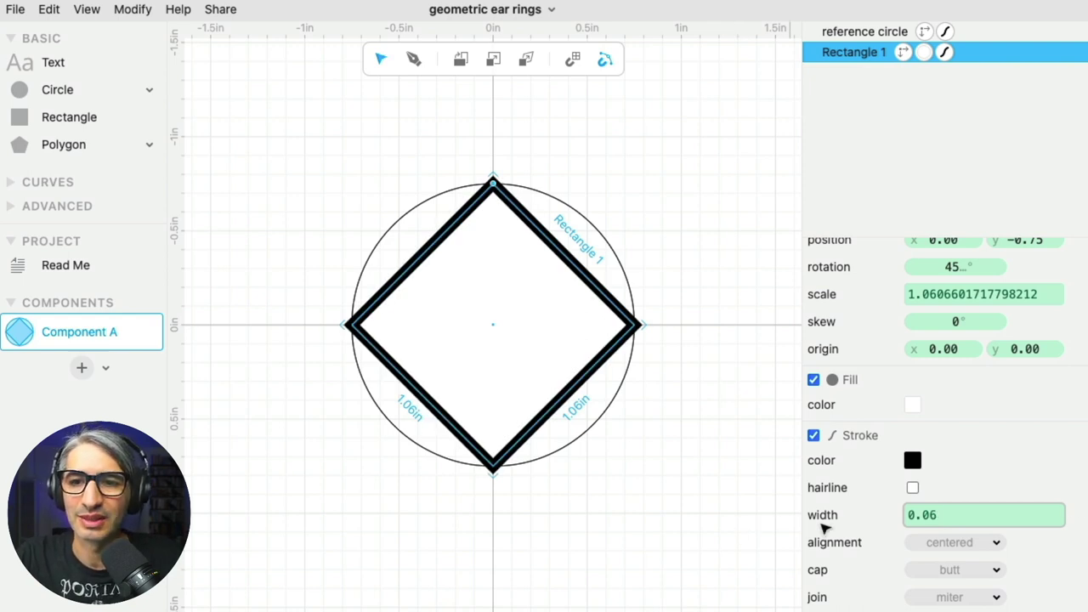
click(680, 503)
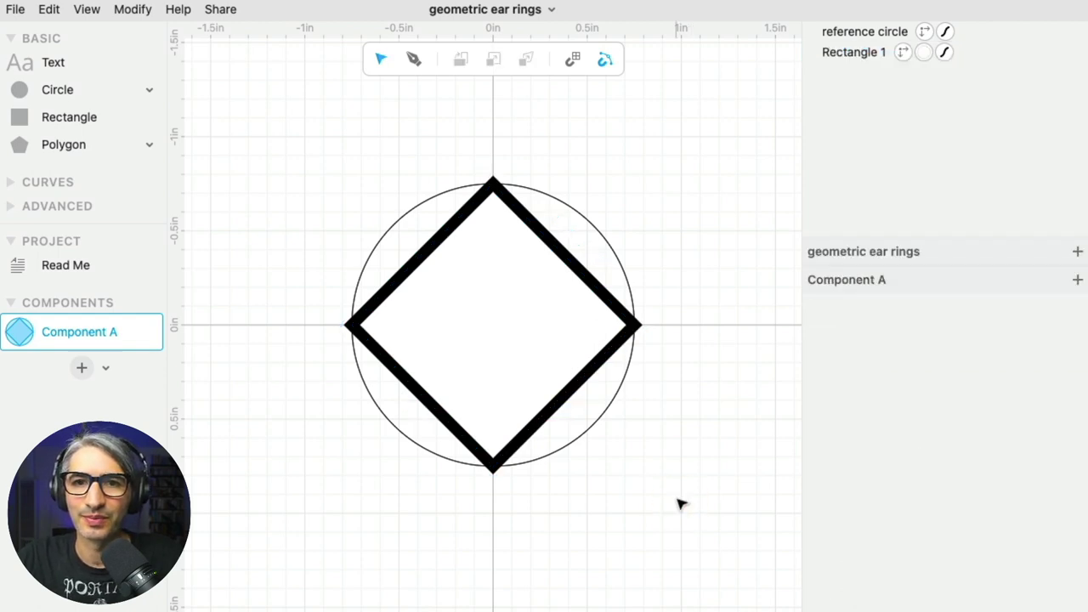
Step: Duplicate the white-filled, black-outlined square inside the reference circle
click(582, 316)
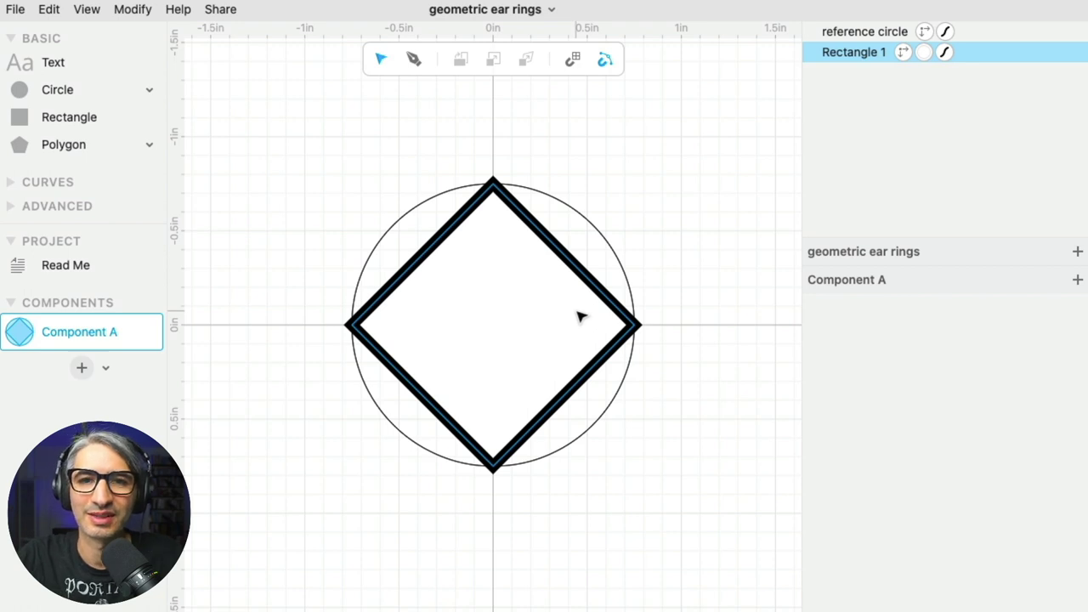
click(578, 316)
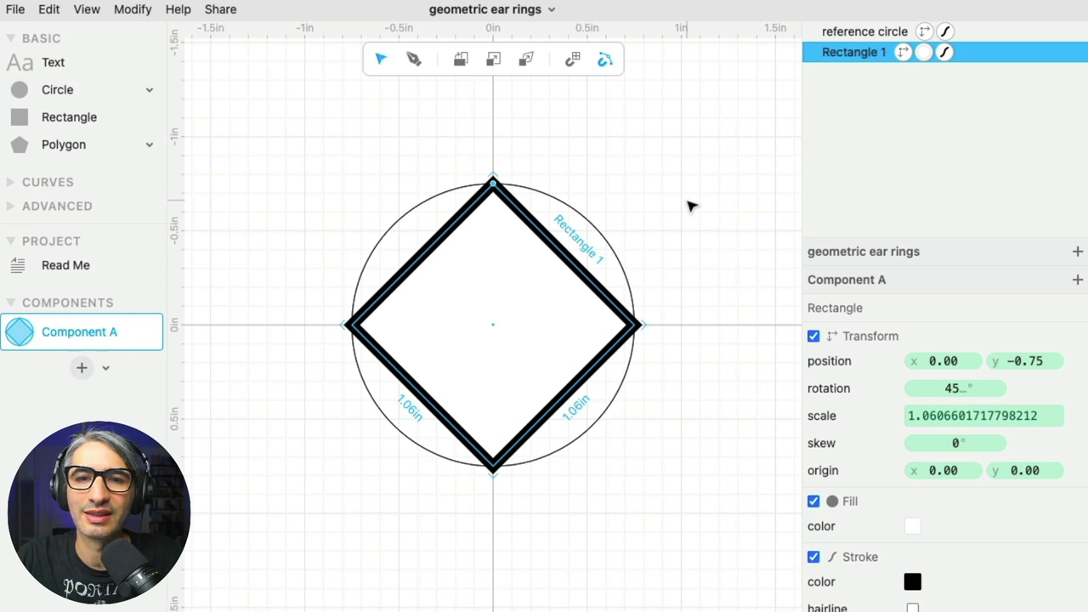
right_click(853, 60)
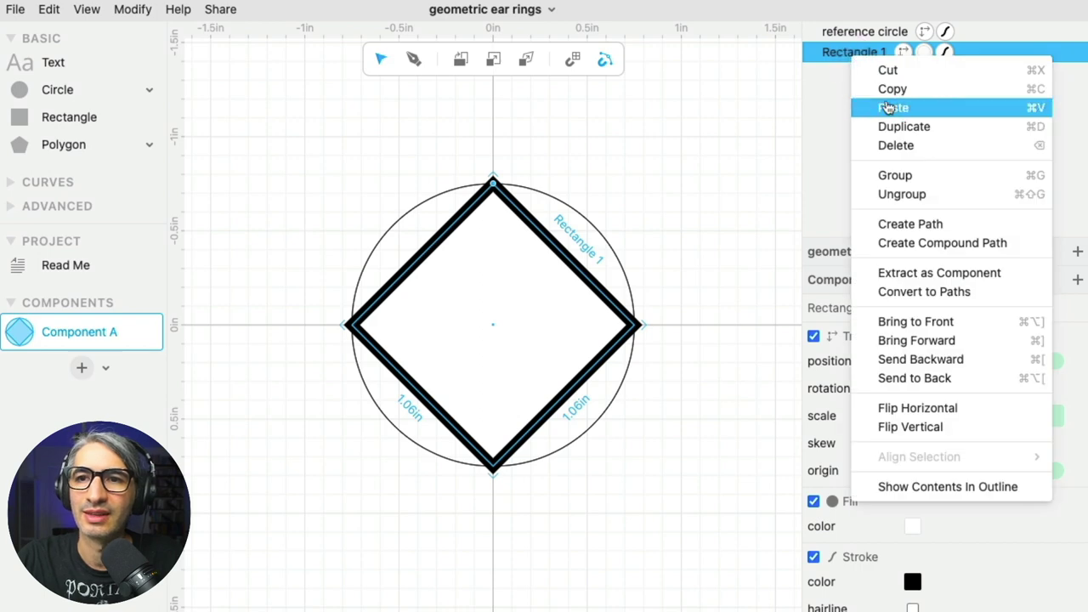
click(901, 136)
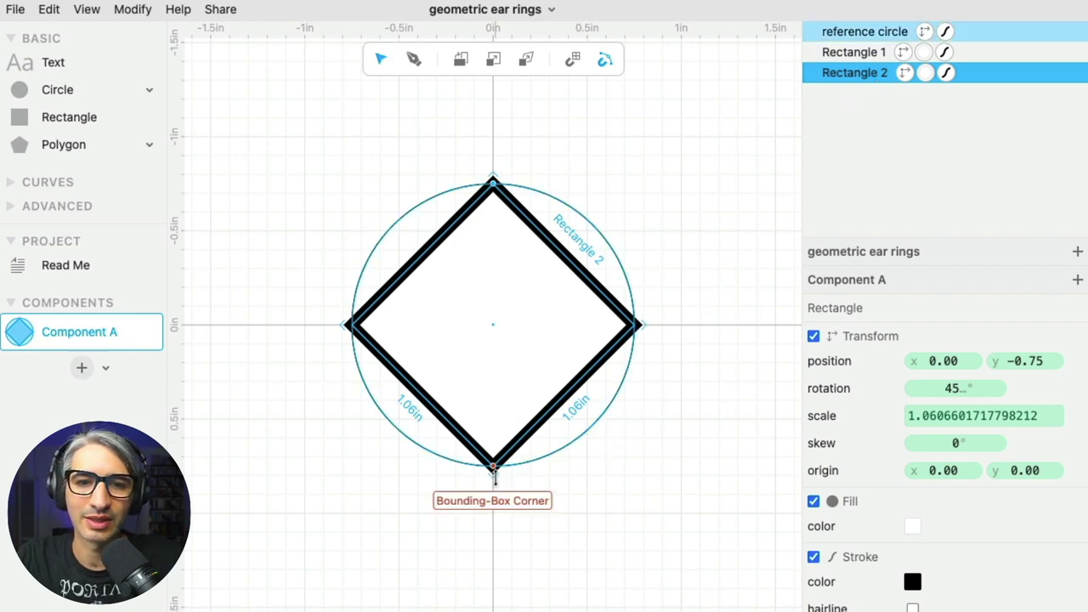
Step: Scale the duplicated square down to about 0.53 in, keeping its top corner fixed and snapping its bottom corner to the circle's centre
drag(493, 466, 495, 323)
key(shift)
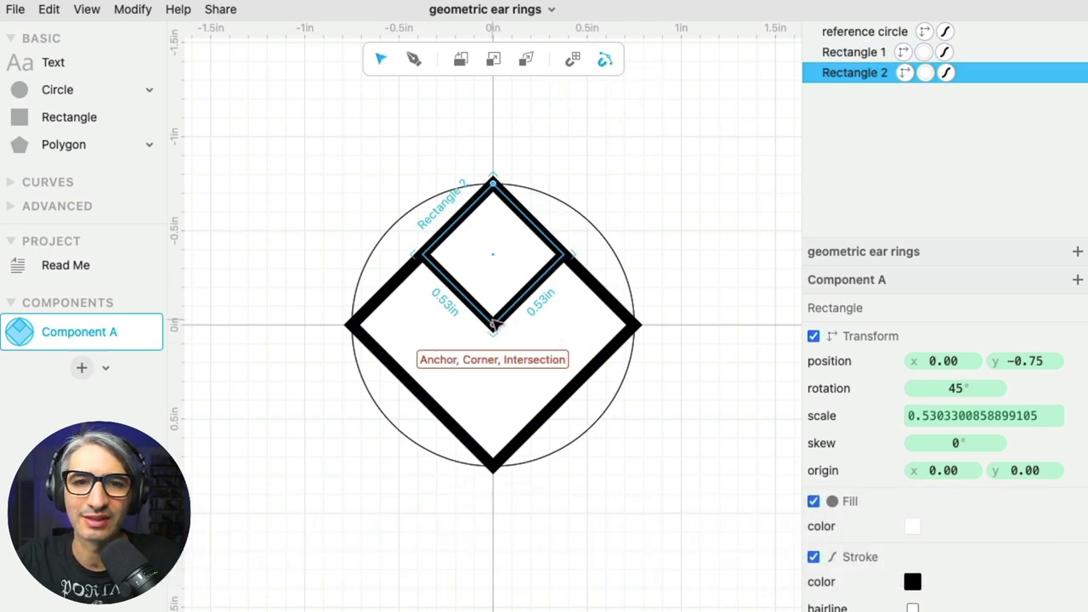
click(639, 183)
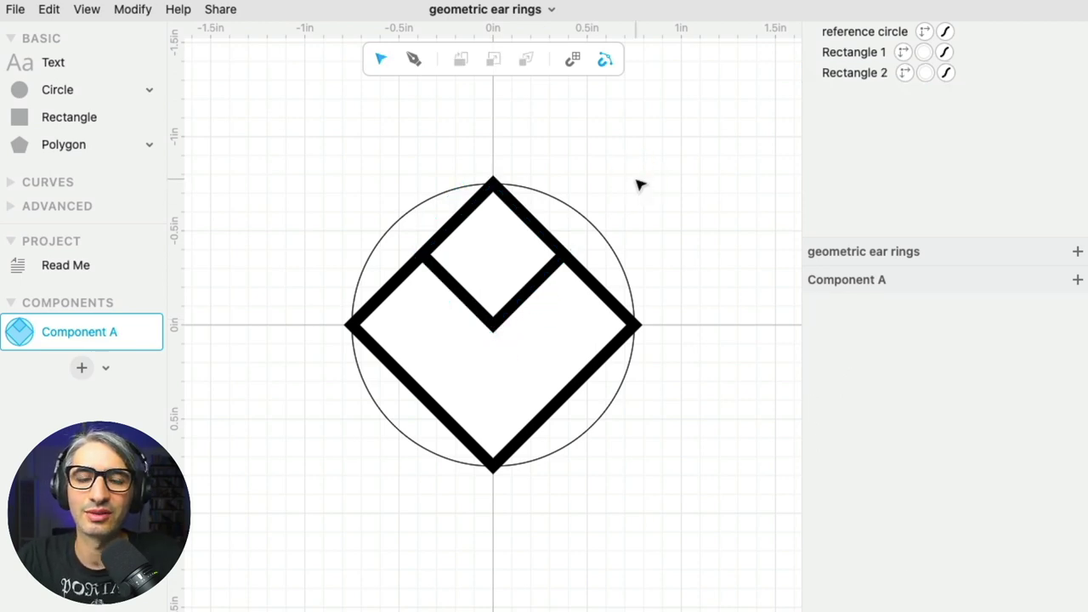
Step: Duplicate the small upper square and move the copy down so it is centred inside the large square
click(539, 284)
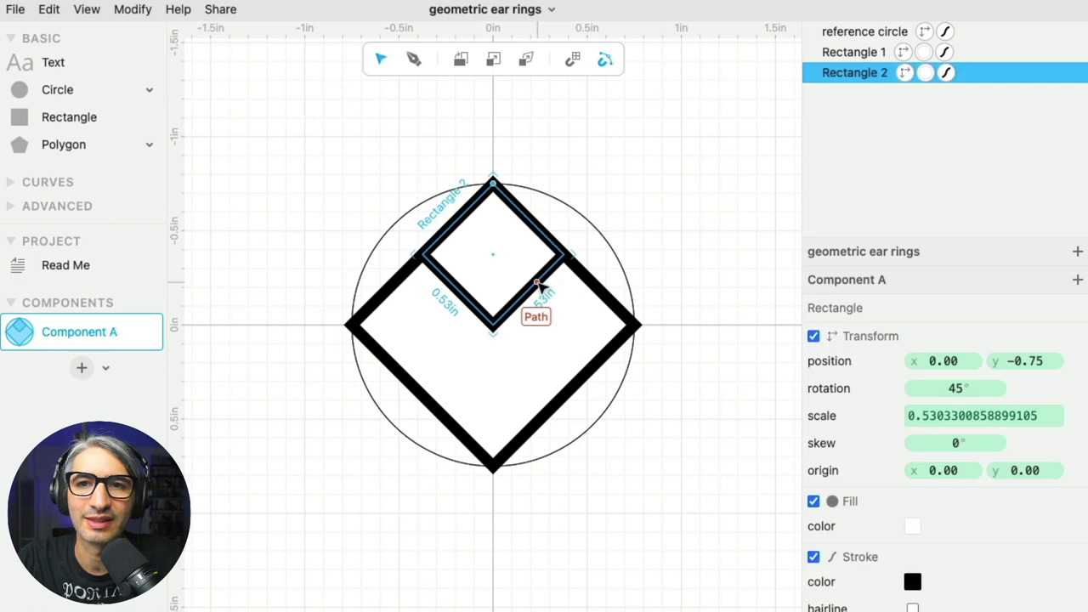
click(842, 80)
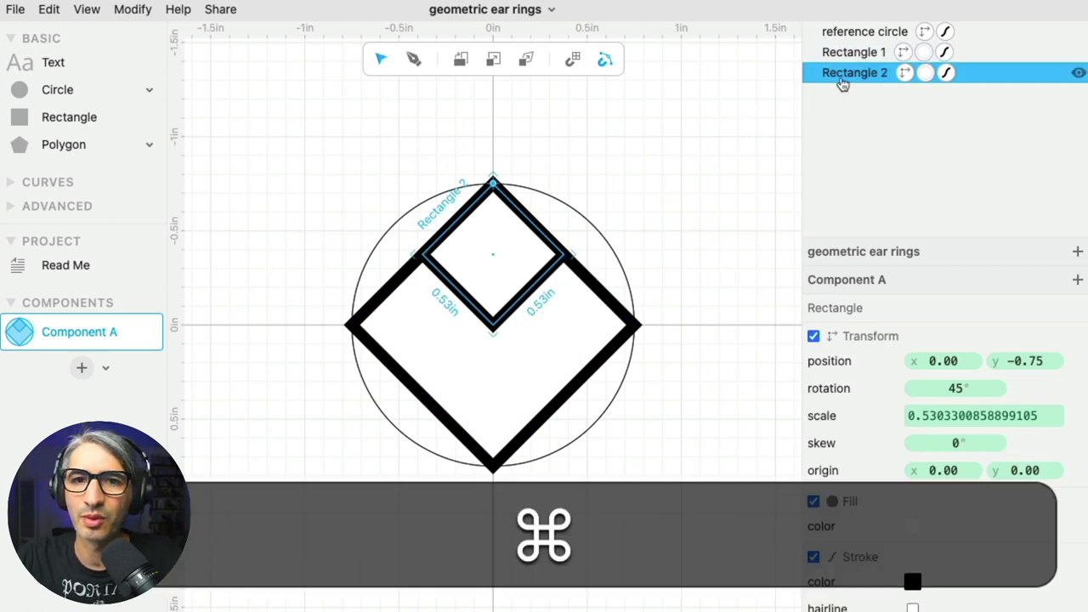
key(super+d)
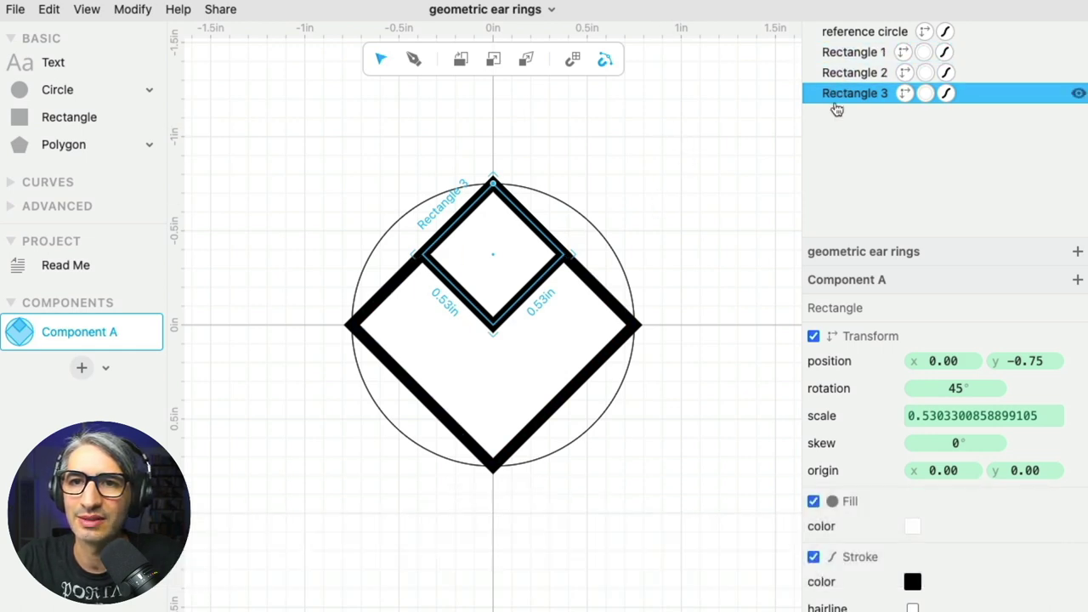
drag(494, 258, 493, 324)
click(679, 237)
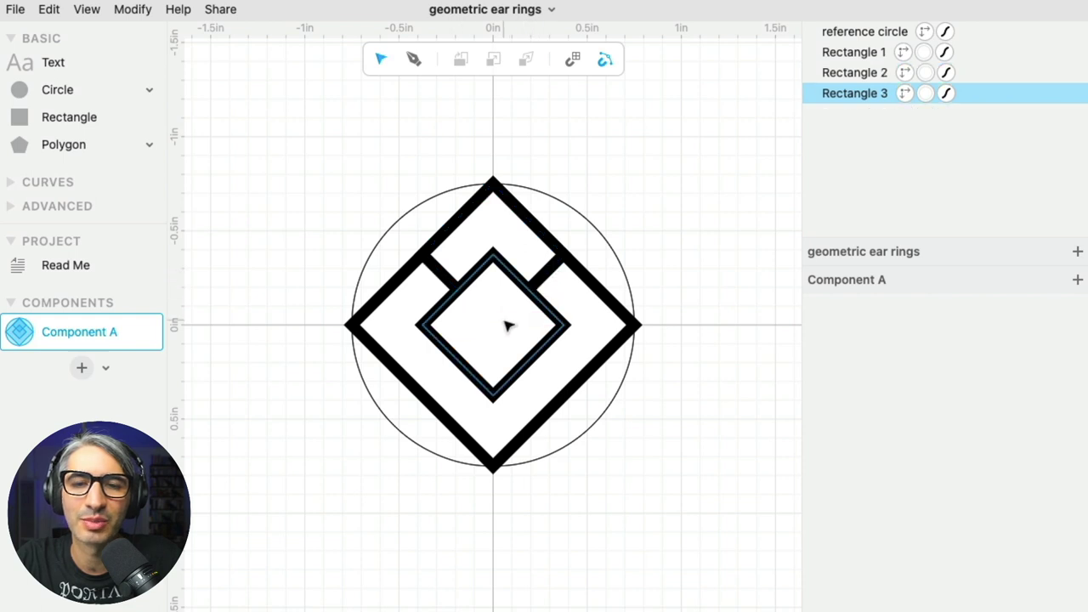
Step: Turn off the fill of the small centred square
click(516, 278)
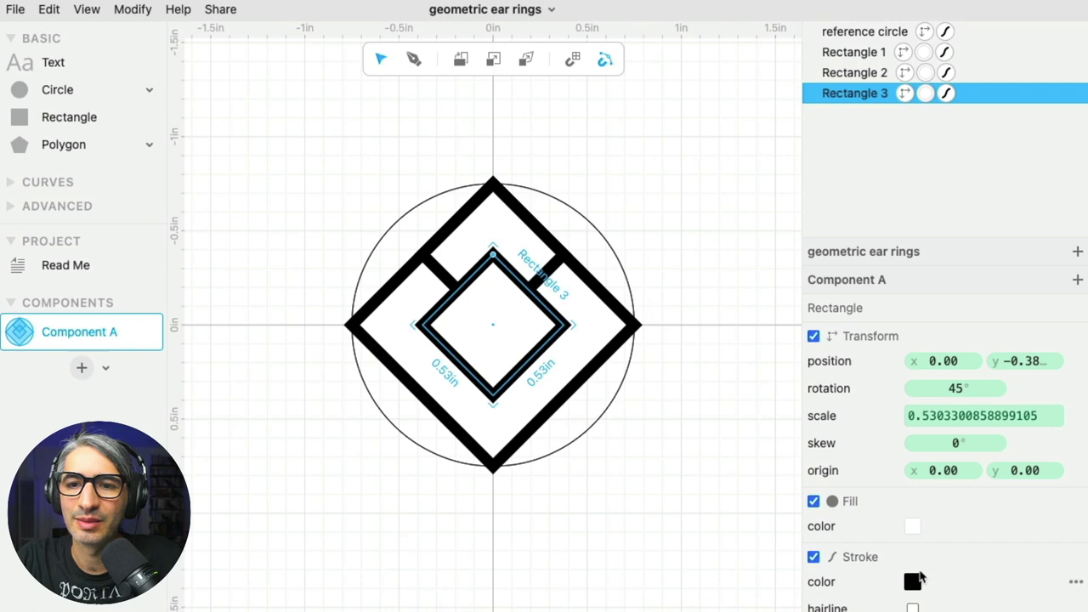
click(814, 502)
click(745, 493)
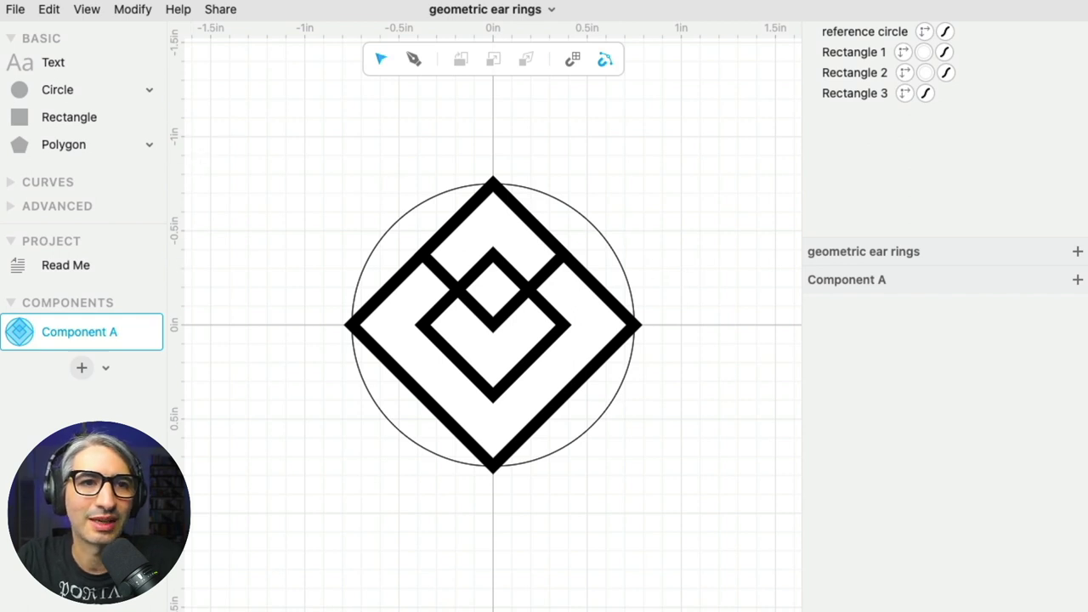
Step: Add a circle centred on the large square's top corner and set its scale to 0.1
mouse_move(94, 90)
mouse_down()
mouse_move(300, 127)
mouse_move(494, 186)
mouse_up()
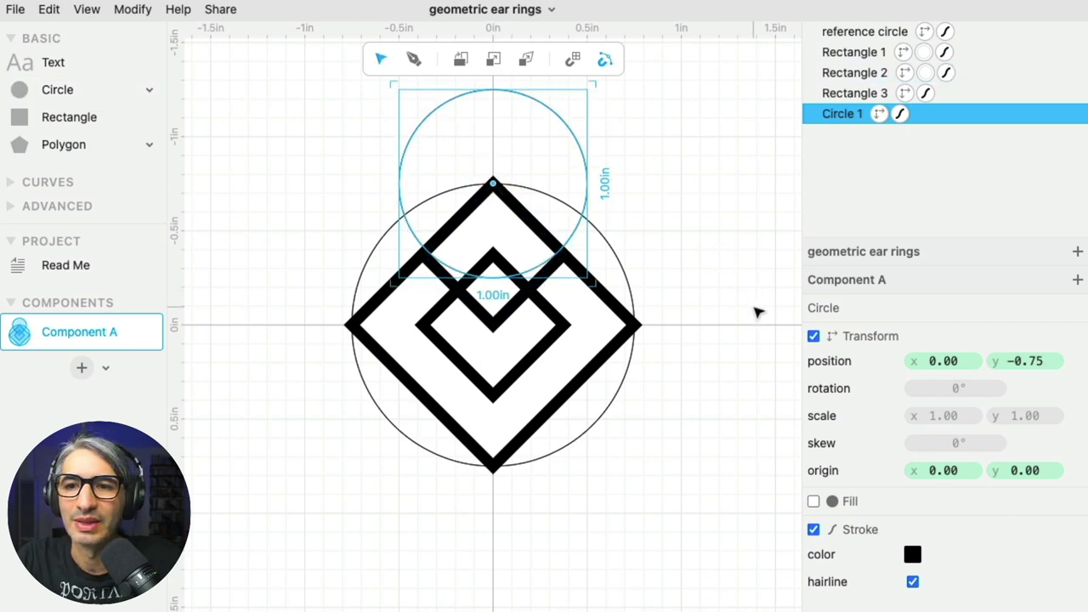
click(1040, 416)
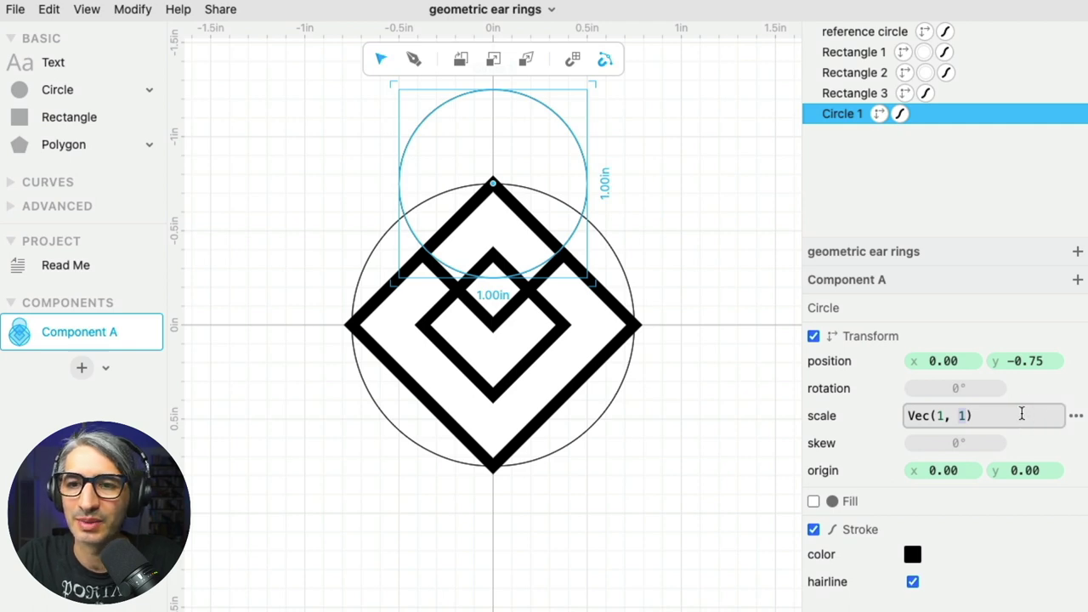
drag(1021, 414, 887, 414)
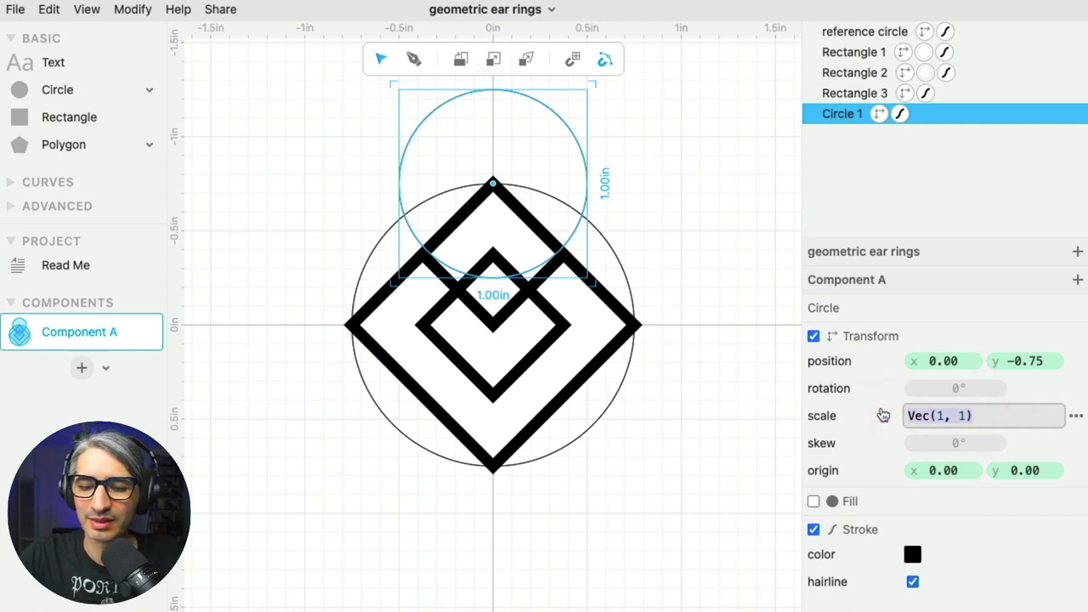
text(0.)
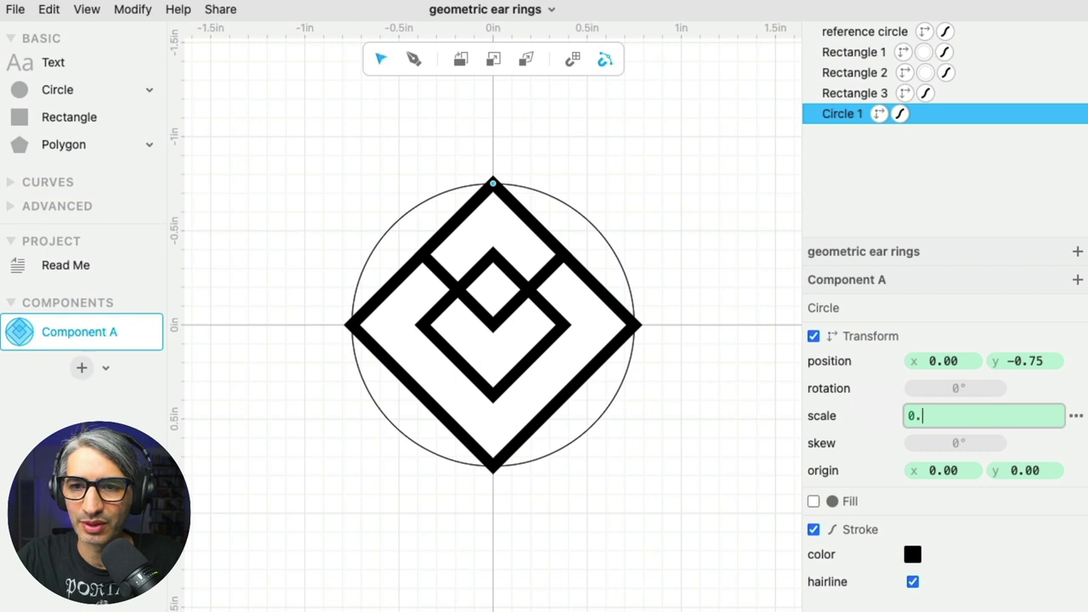
text(1)
click(772, 394)
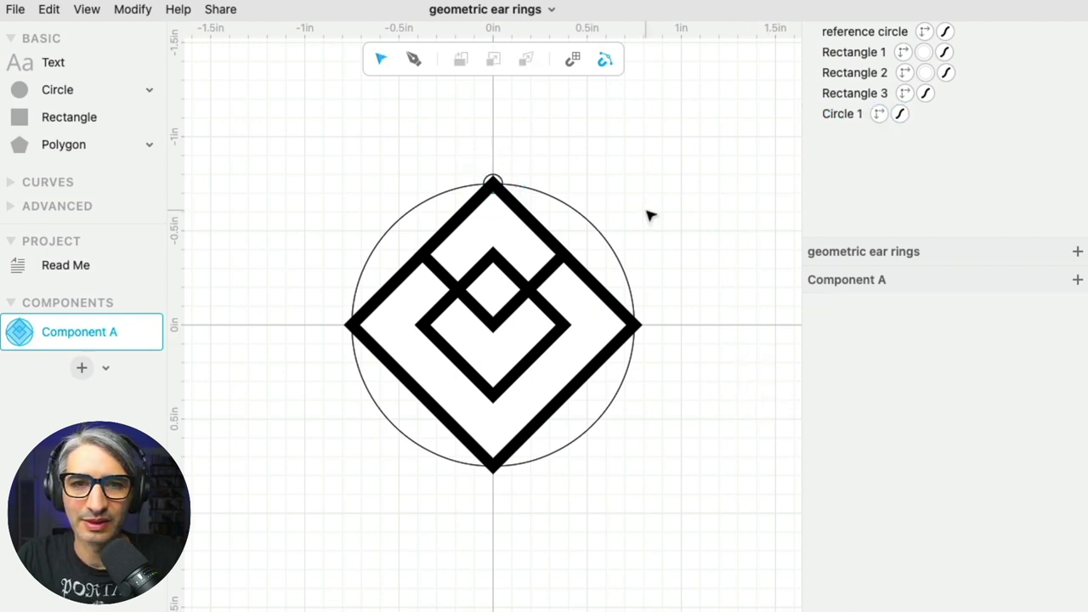
Step: Turn off the hairline option for the small top circle's stroke and set the stroke width to 0.06
key(super+equal)
key(super+equal)
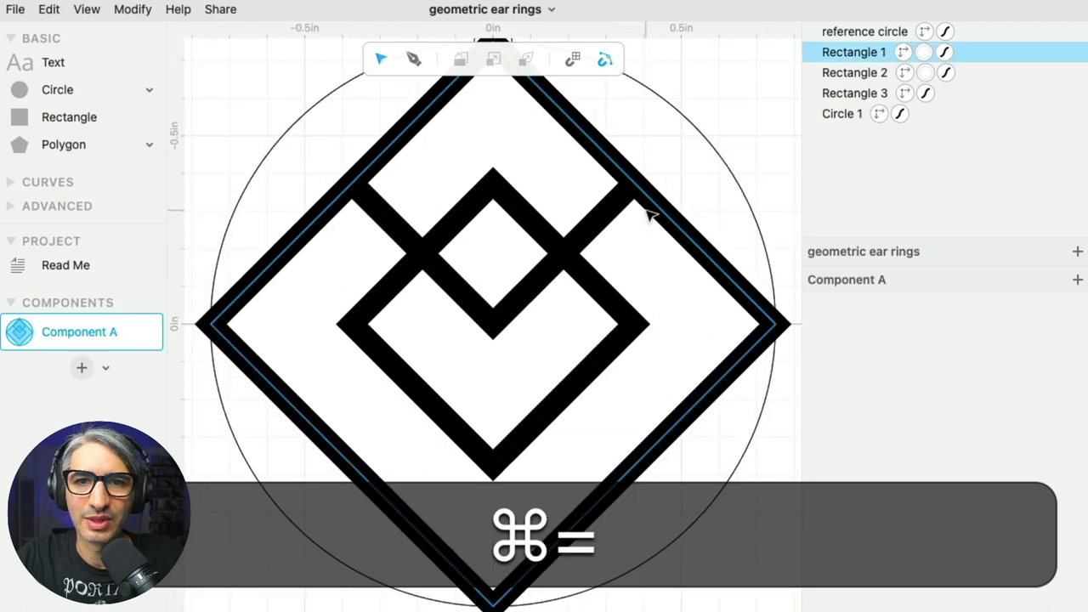
drag(651, 133, 671, 321)
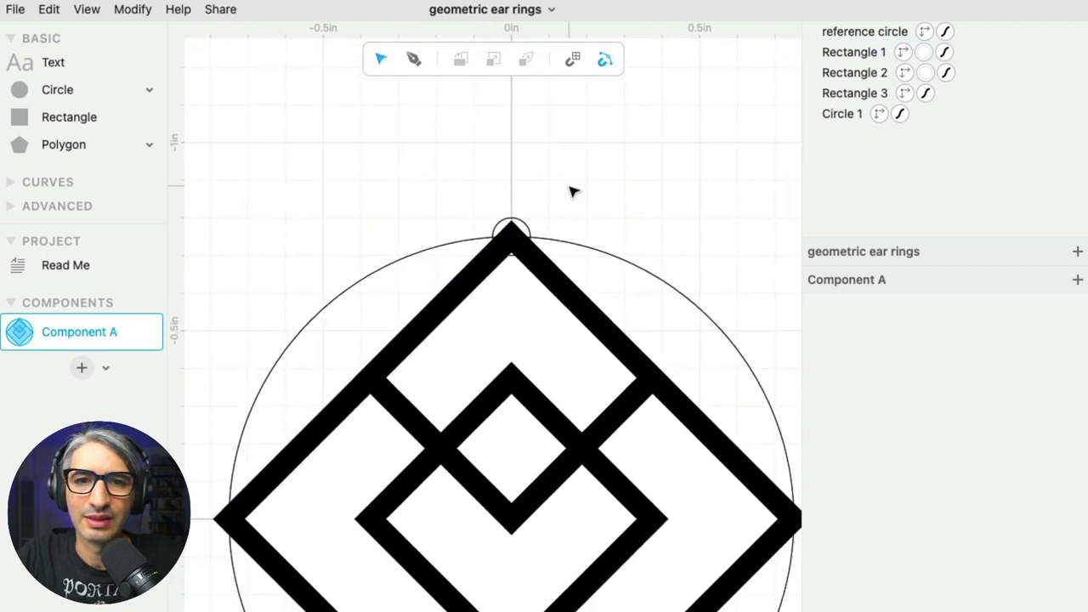
click(510, 233)
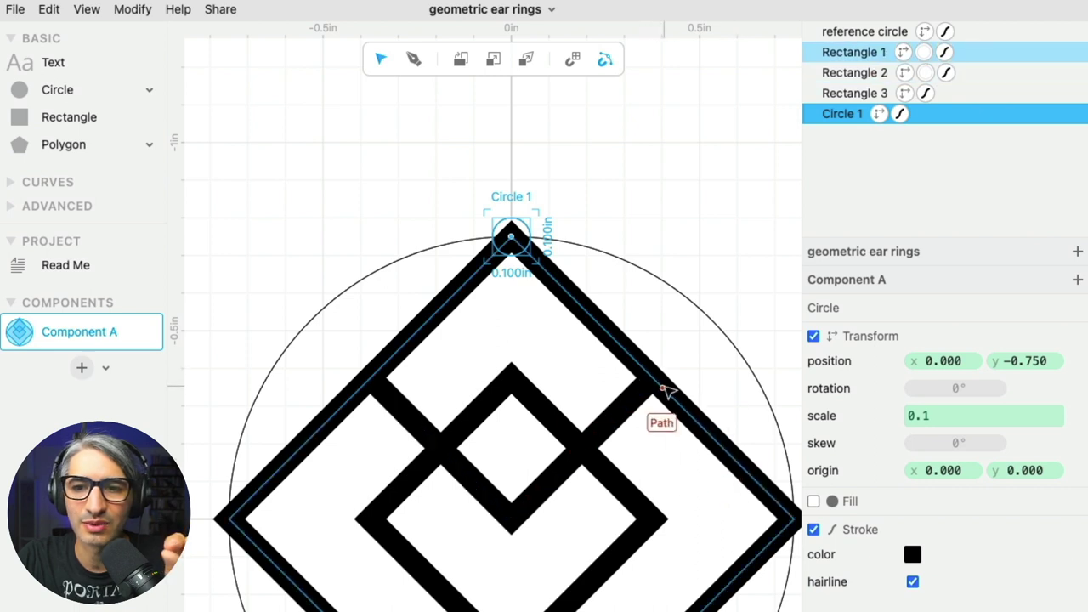
click(912, 581)
scroll(944, 561, down, 3)
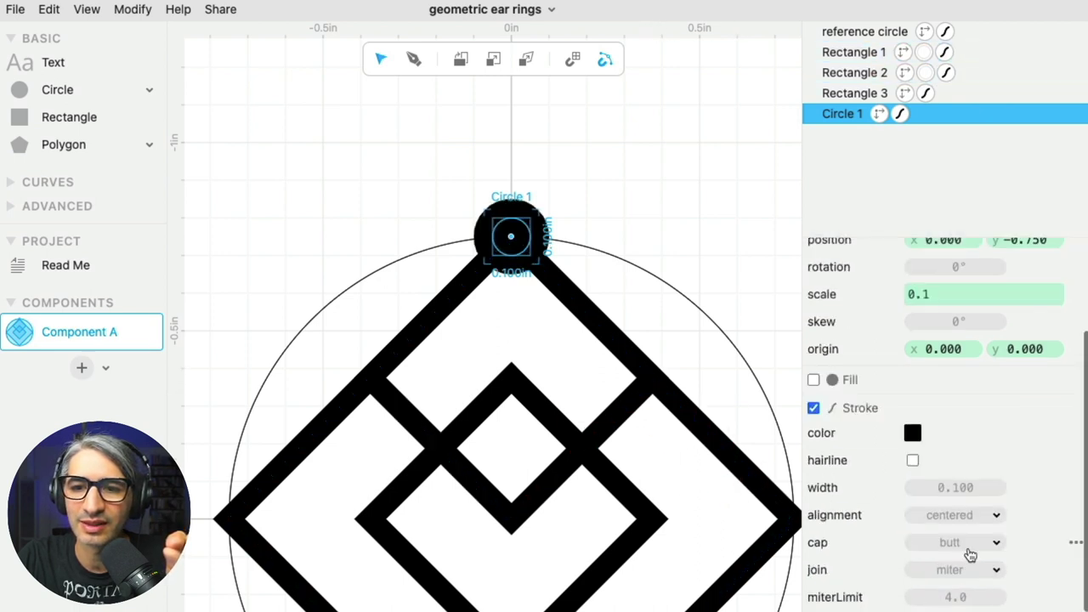
click(959, 487)
text(0)
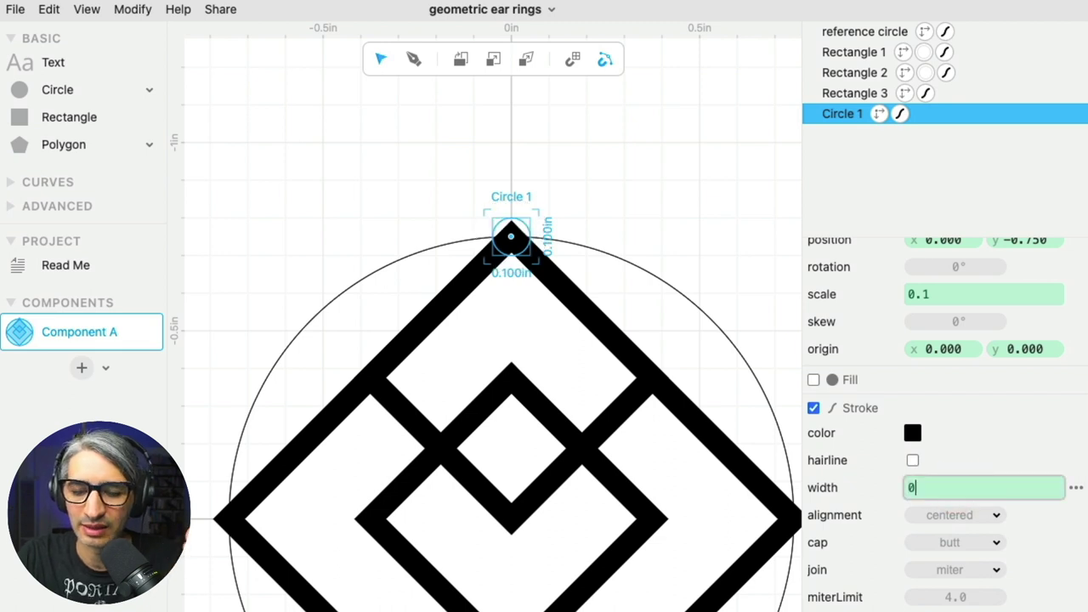
text(.06)
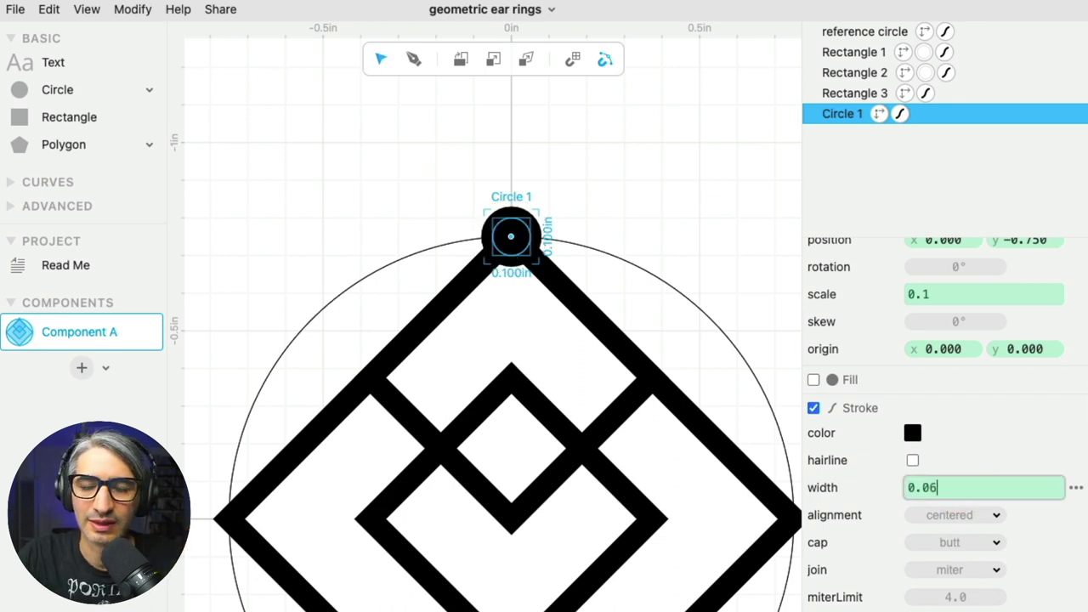
Step: Enable a fill on the small top circle and set its colour to white
click(813, 379)
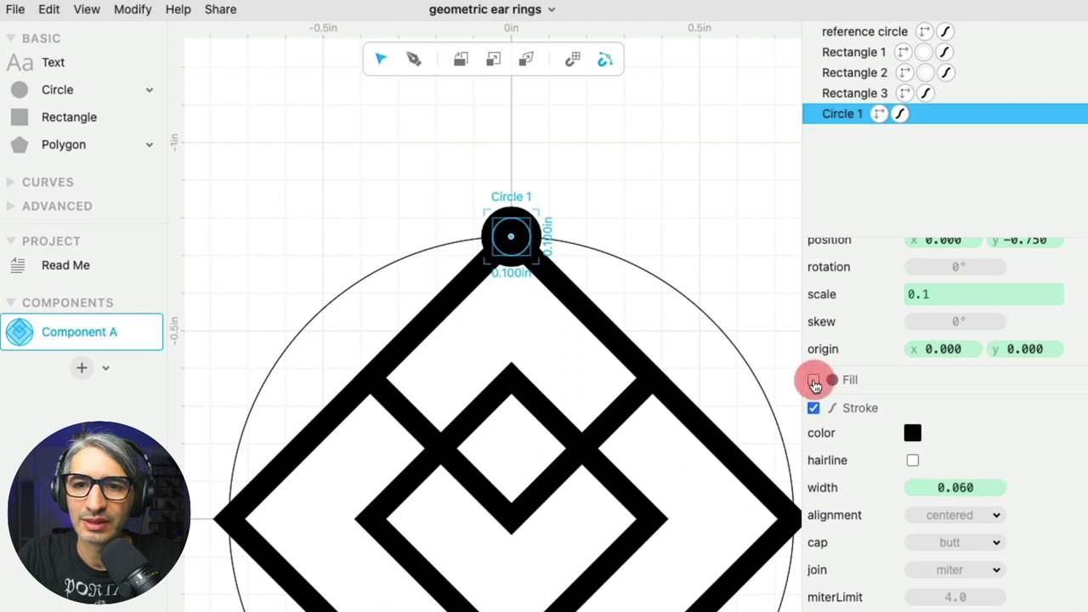
click(912, 404)
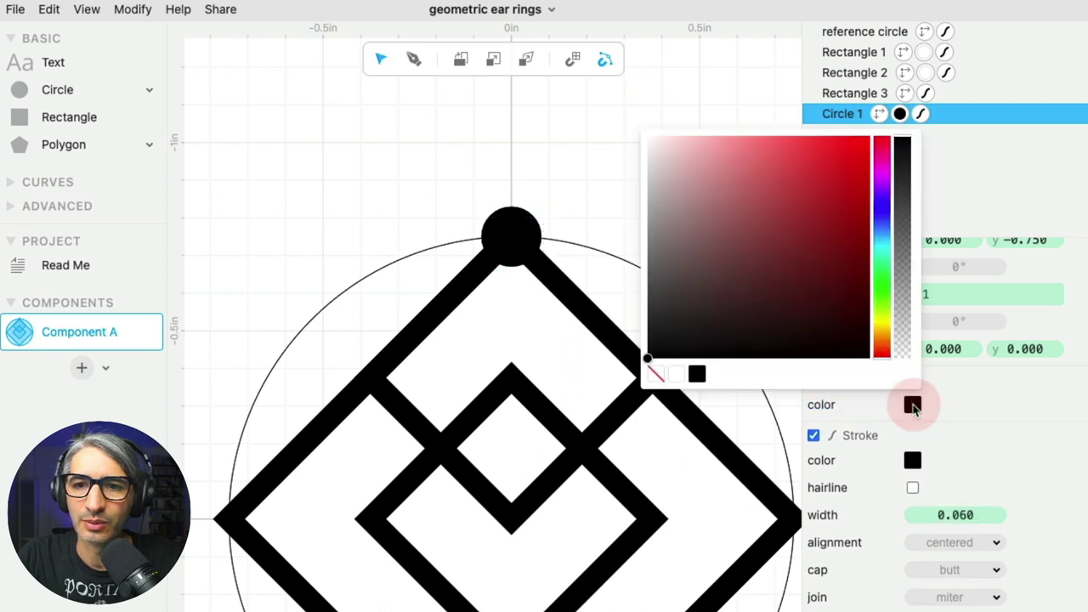
click(680, 378)
click(660, 241)
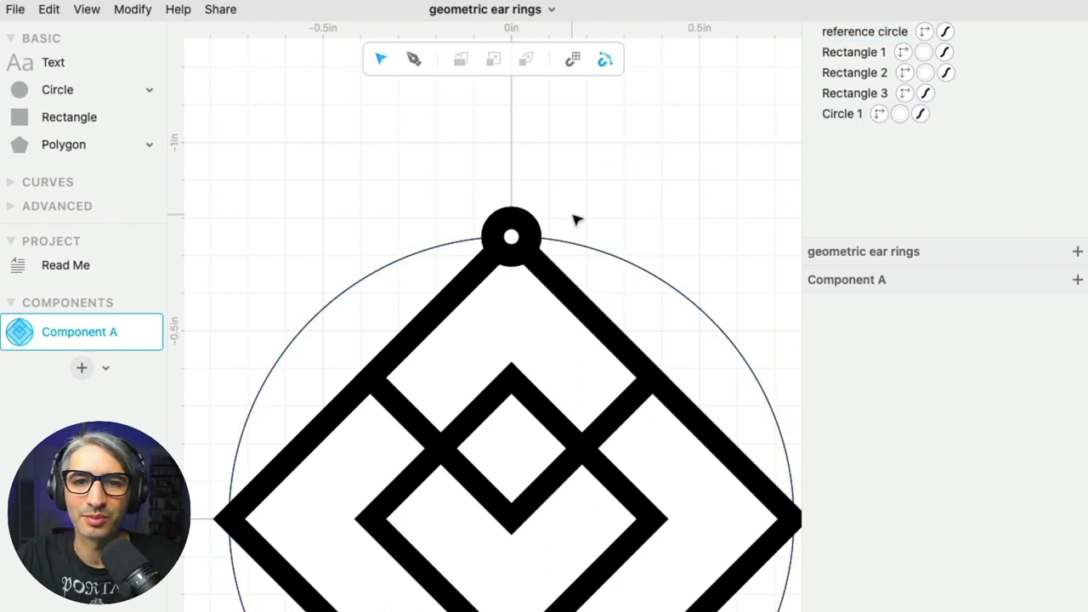
Step: Group the three squares and the small top circle, leaving the reference circle outside the group
key(cmd+minus)
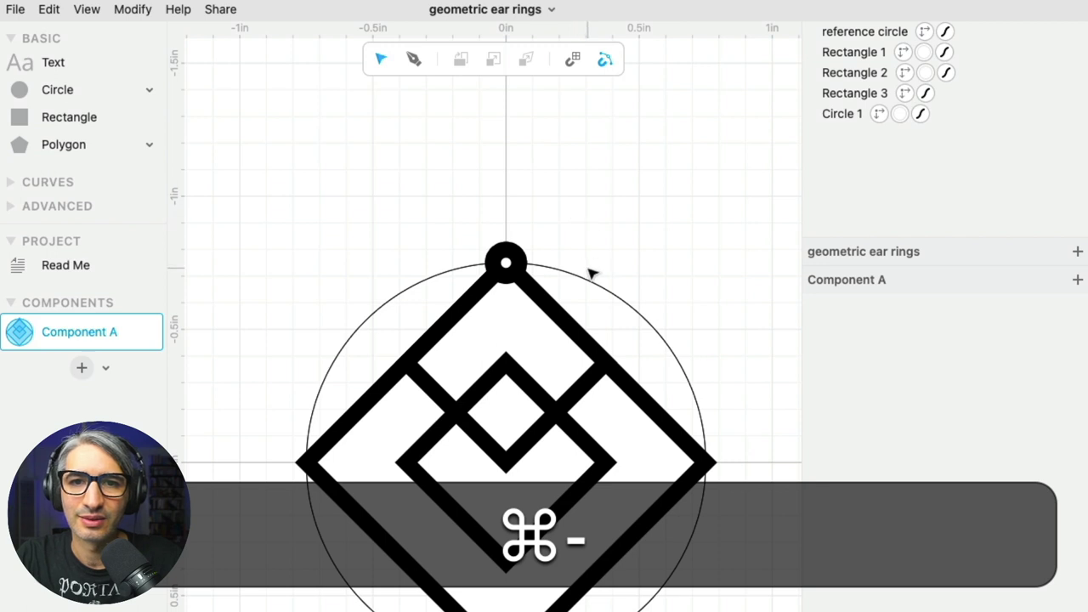
mouse_move(590, 274)
mouse_down()
mouse_move(569, 138)
mouse_move(555, 136)
mouse_up()
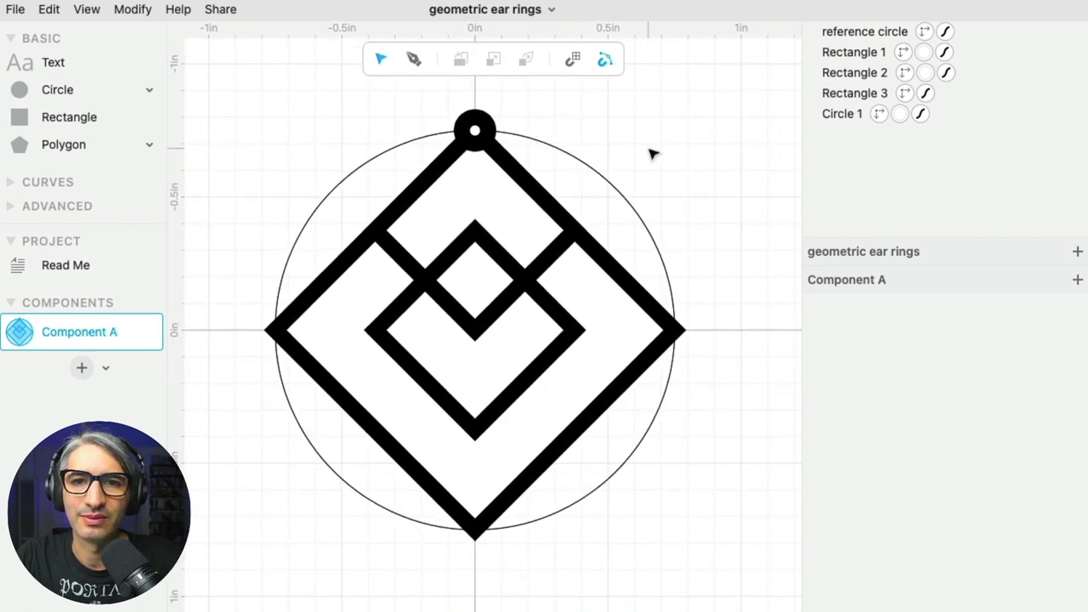
key(cmd+g)
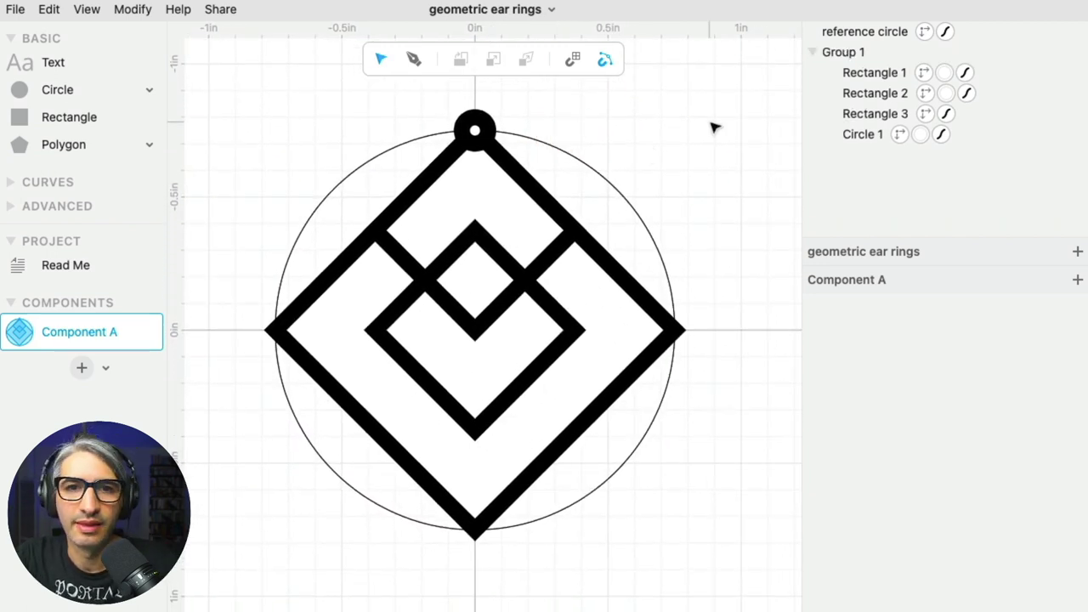
Step: Hide the reference circle
click(599, 180)
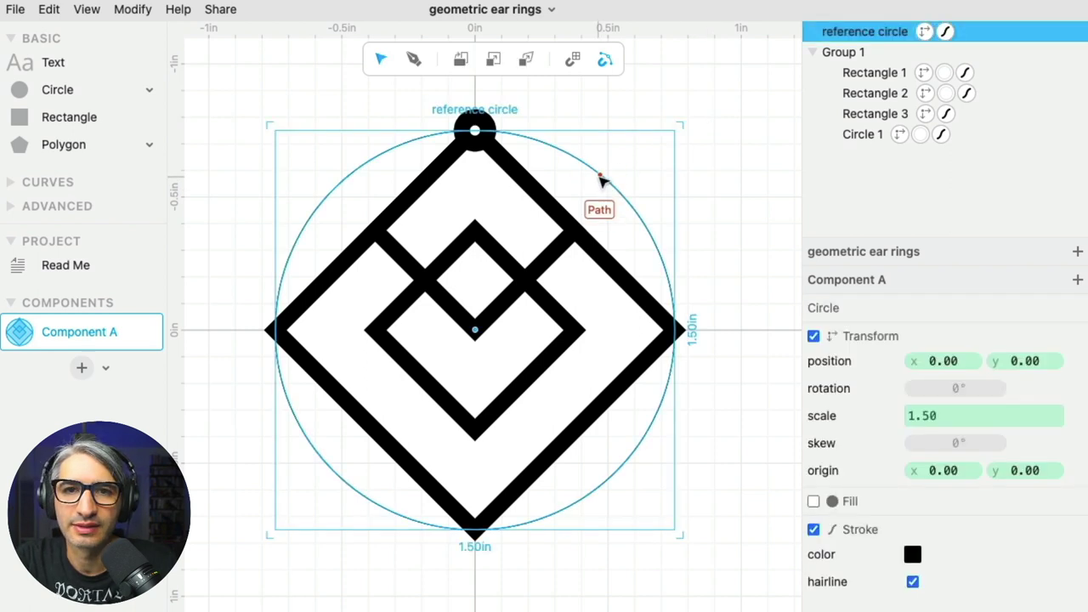
click(1078, 32)
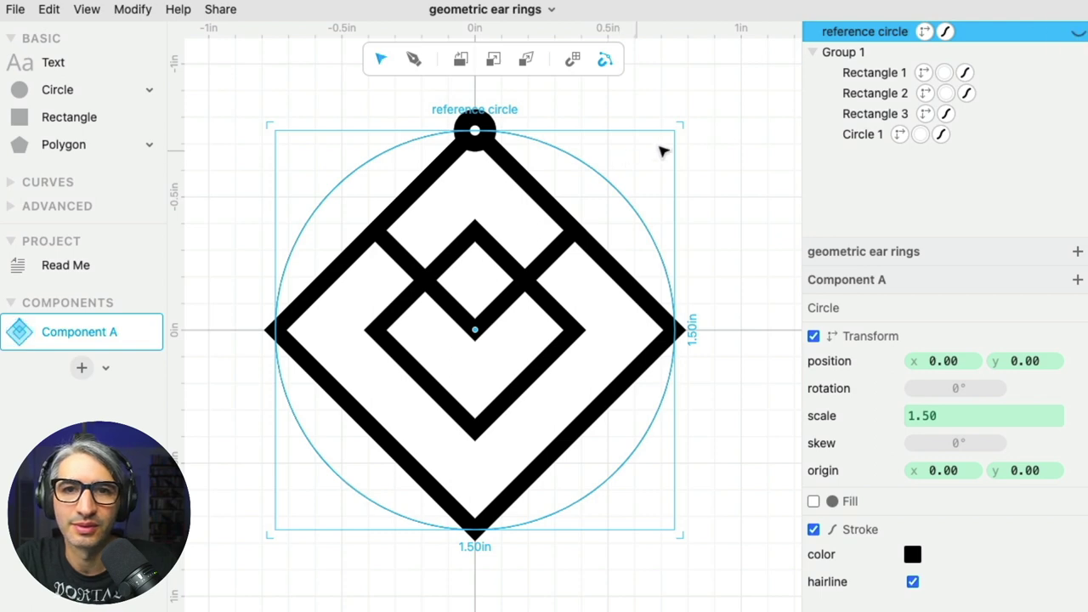
click(722, 139)
click(489, 274)
click(607, 214)
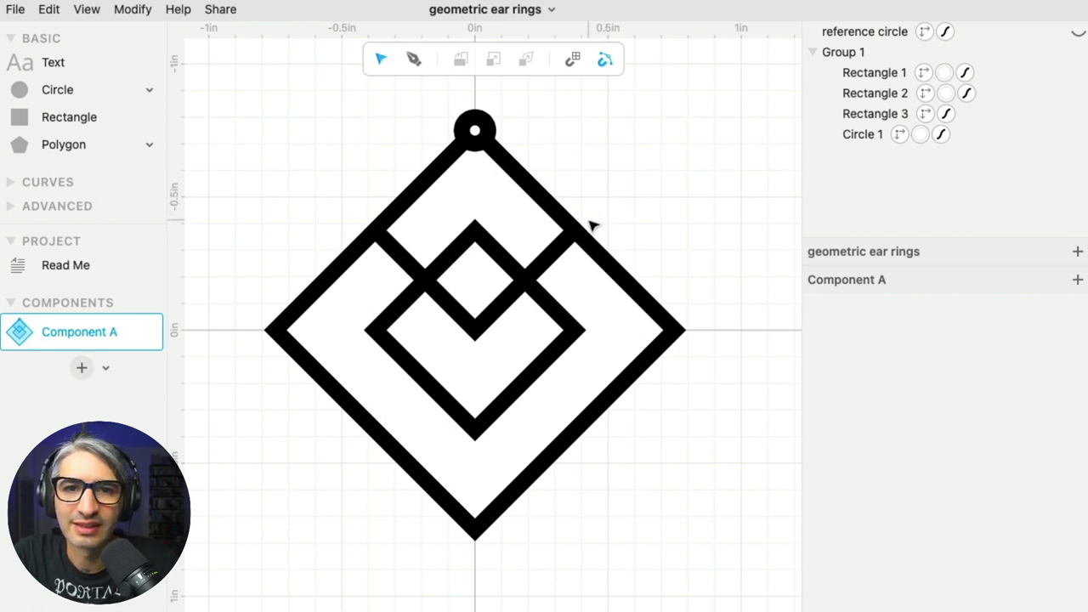
click(583, 229)
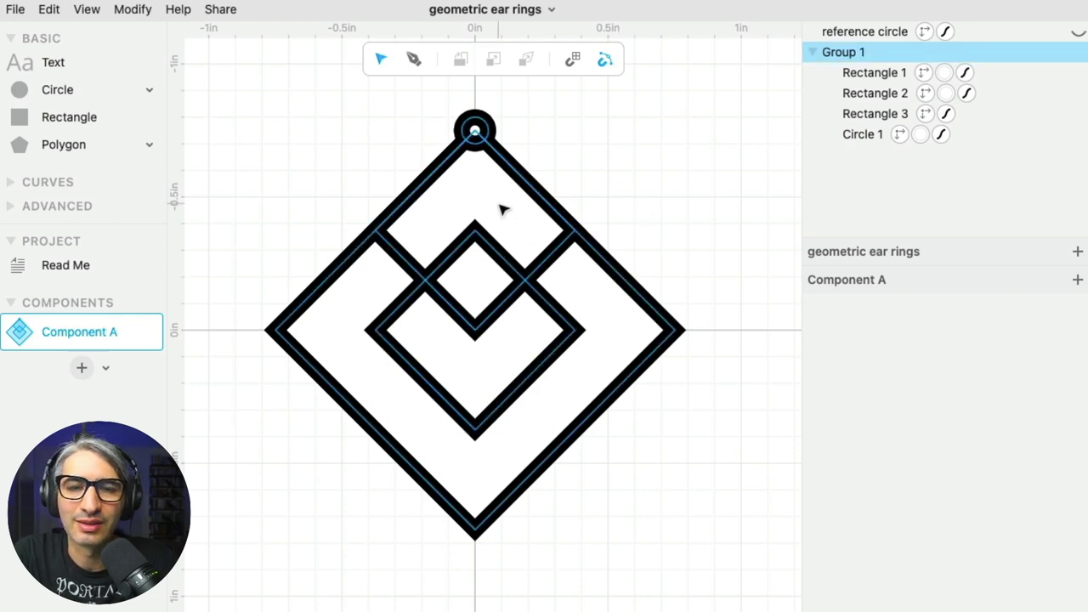
click(600, 165)
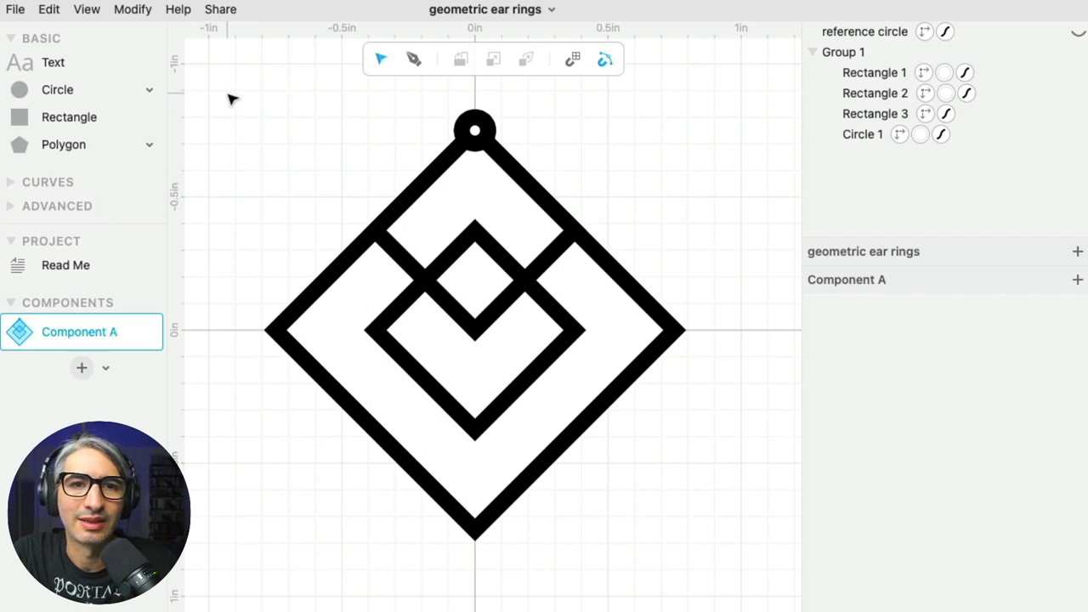
Step: Apply a Boolean Flatten to the grouped earring shapes and enable its strokeResult option
drag(223, 89, 767, 564)
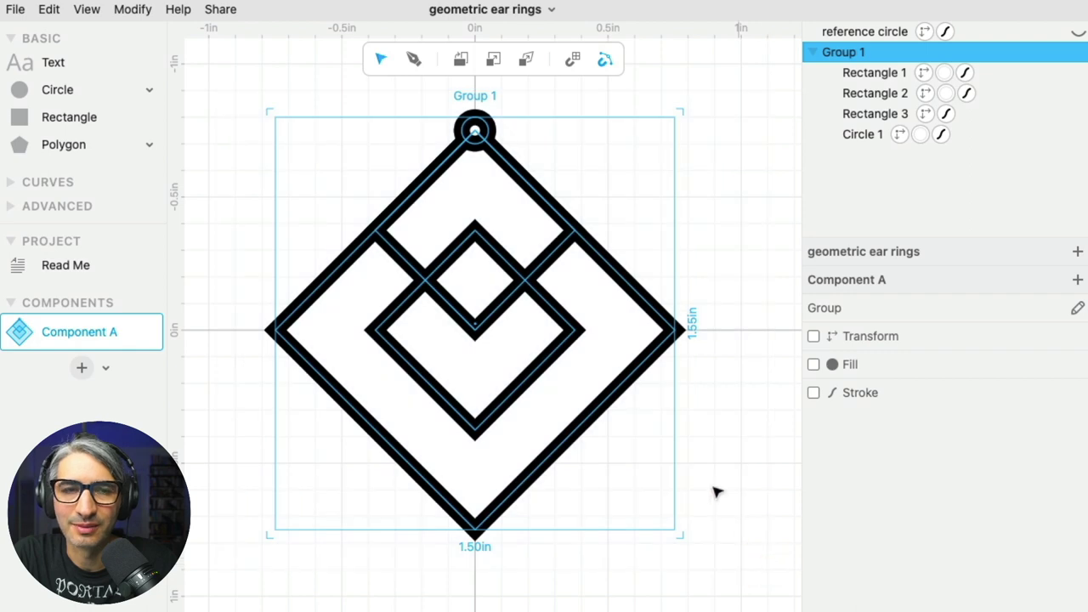
click(132, 10)
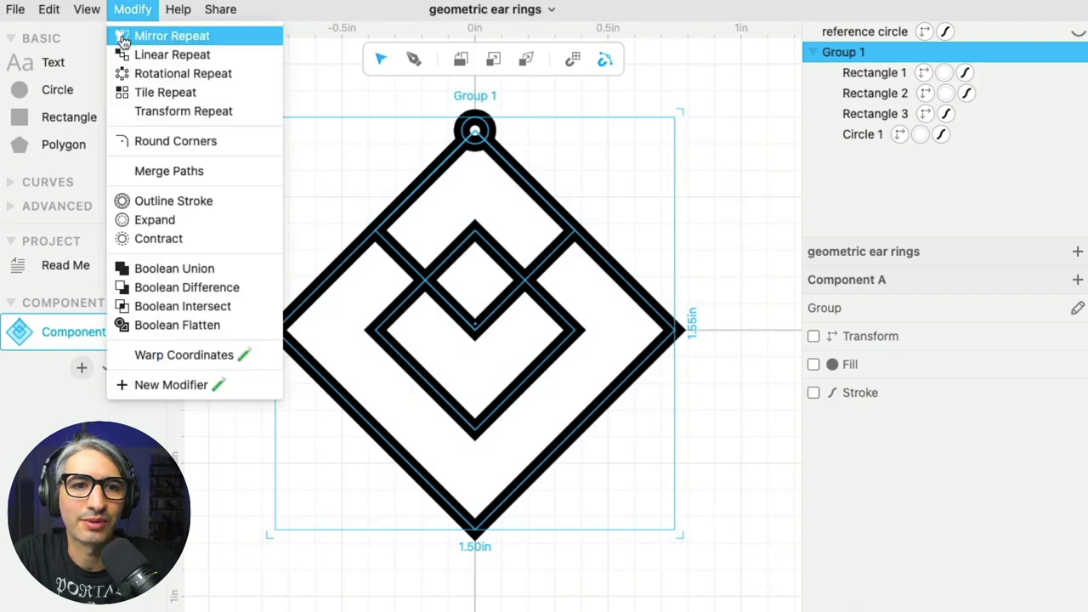
click(162, 327)
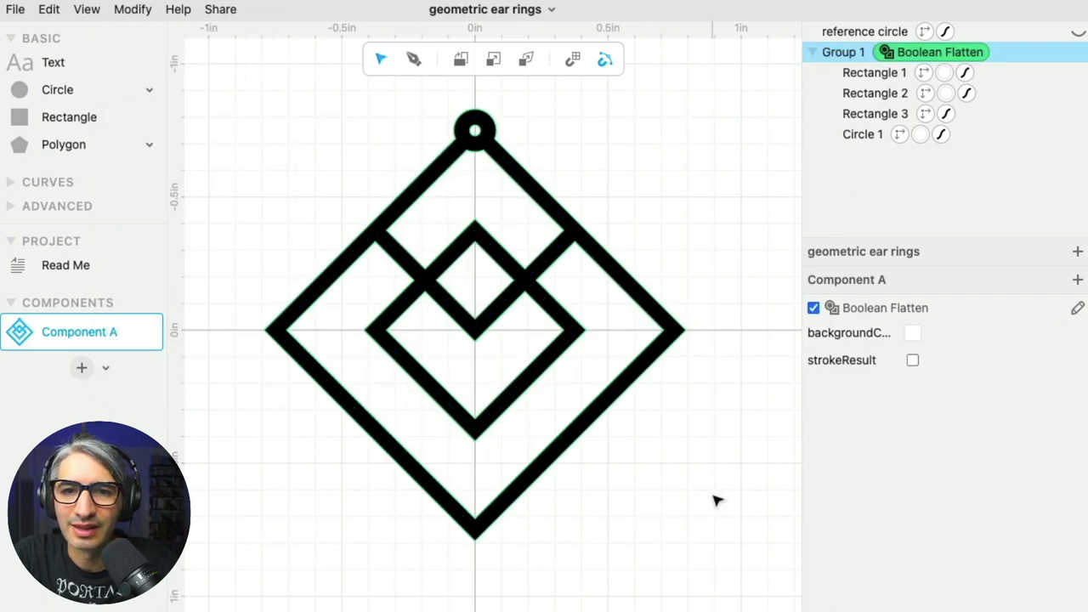
click(913, 361)
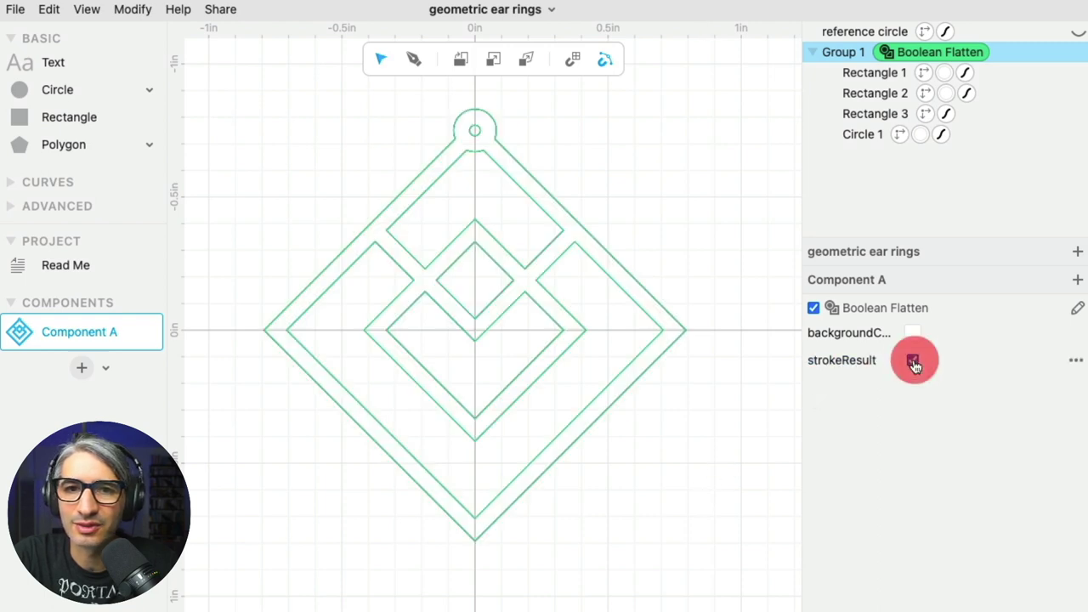
click(714, 392)
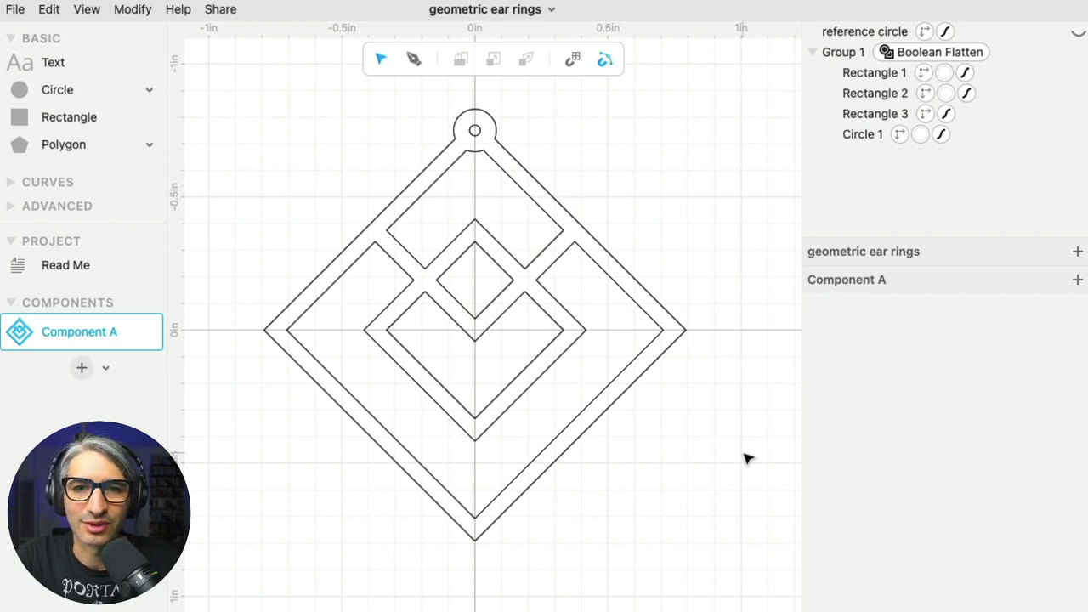
Step: Apply Round Corners to the flattened square earring group and set the radius to 0.04
click(532, 176)
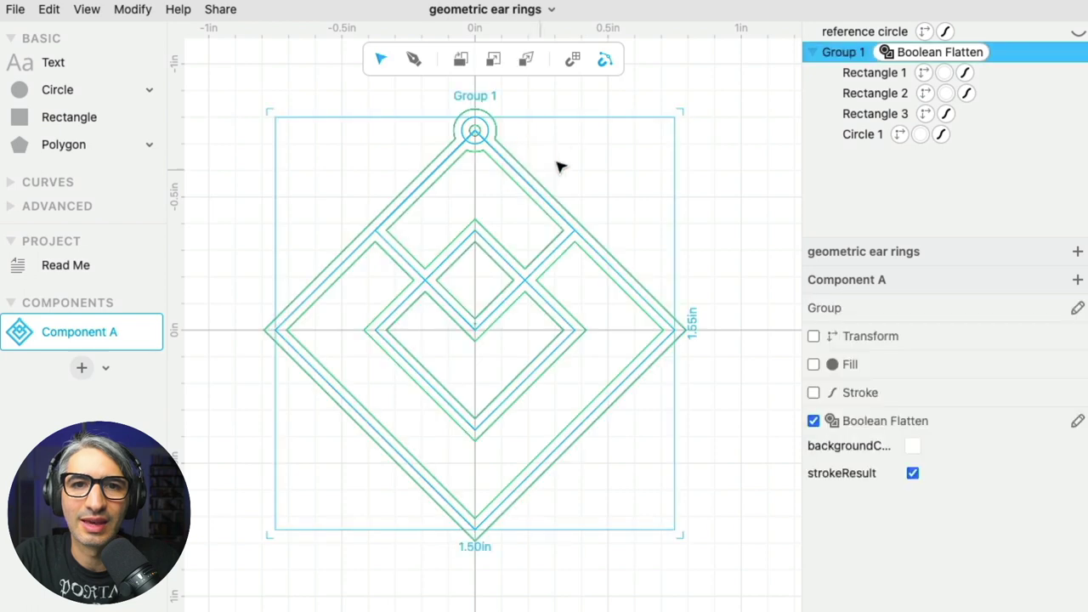
click(137, 12)
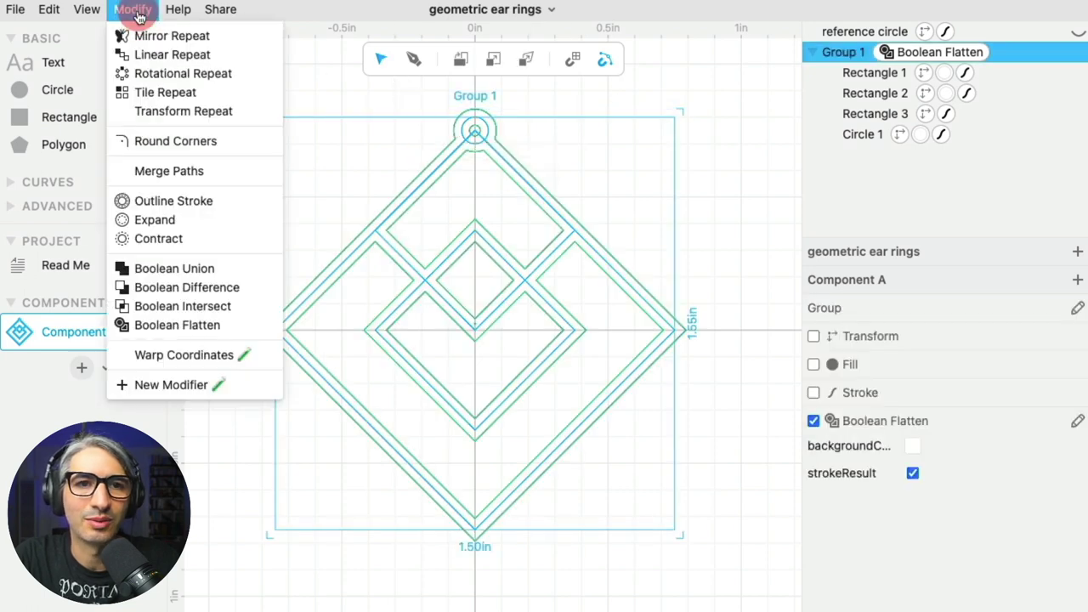
click(159, 144)
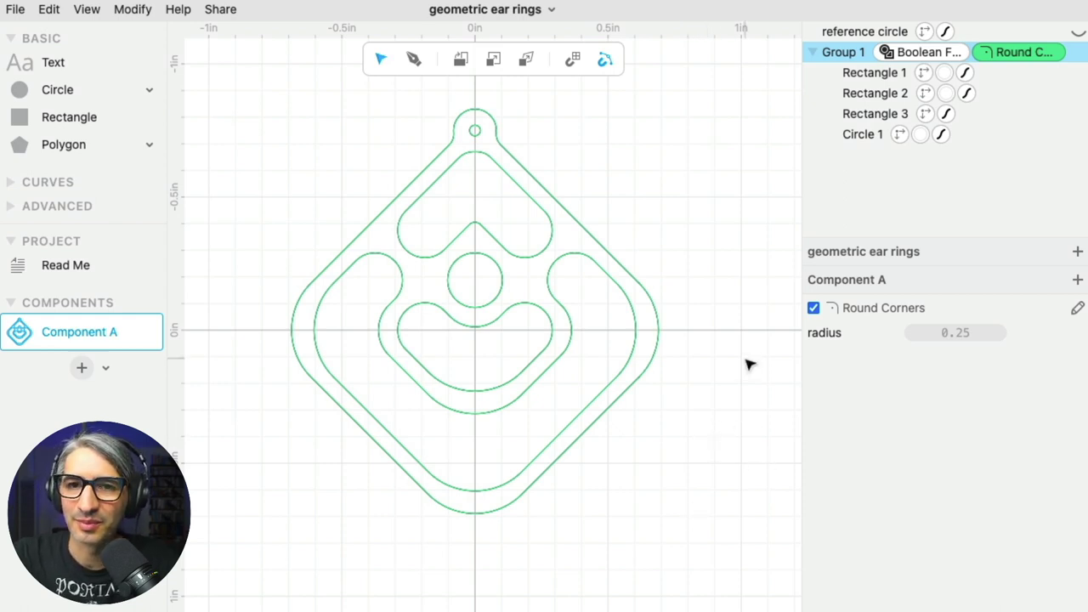
click(963, 333)
drag(963, 333, 910, 338)
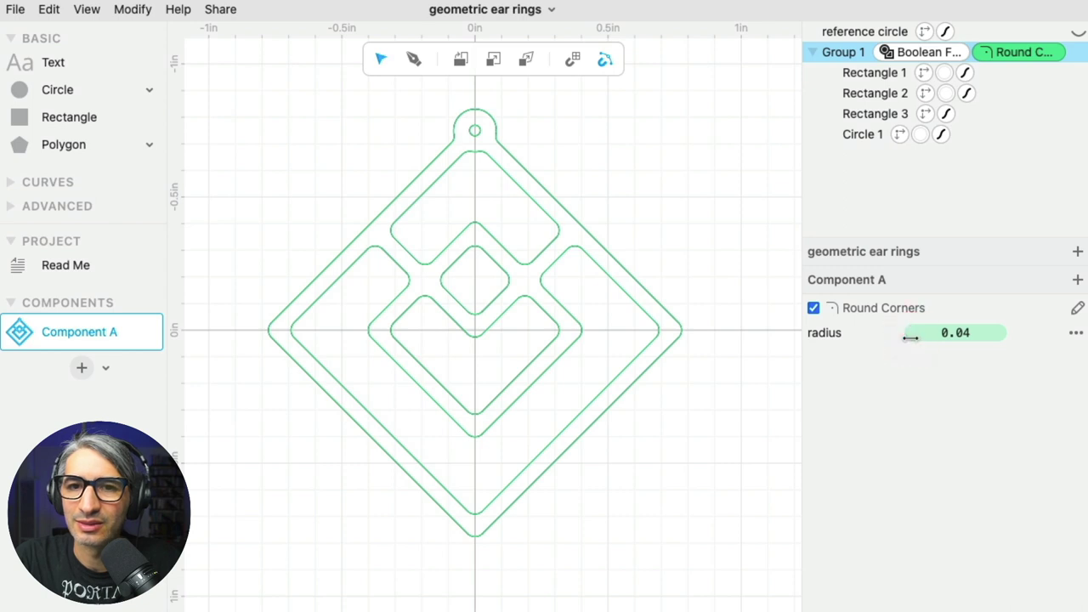
click(693, 377)
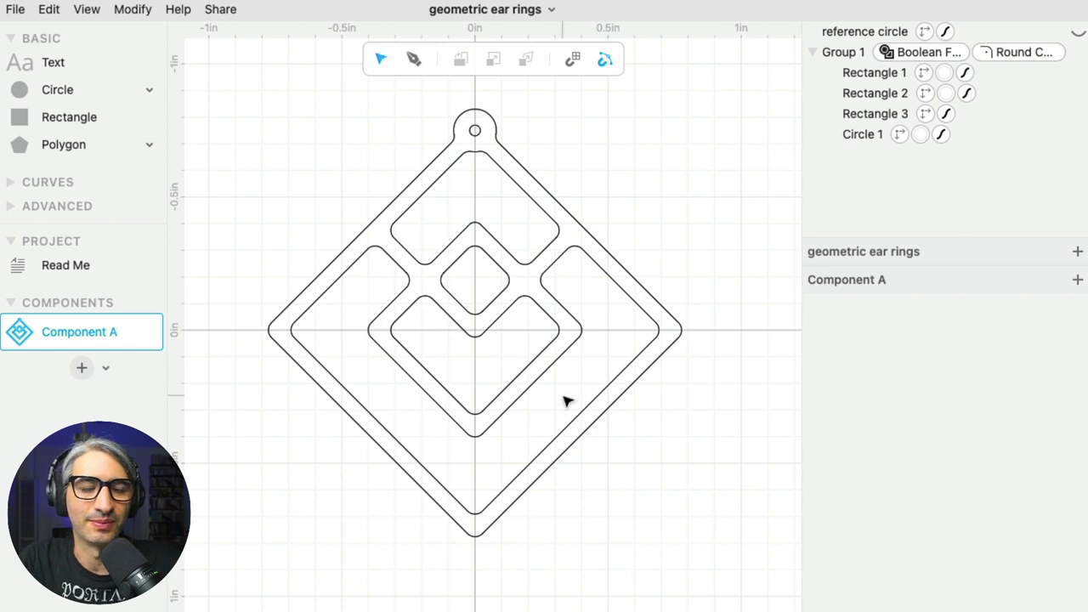
Step: Create a new component and place a 1-inch circle centred on the origin
click(81, 371)
click(311, 374)
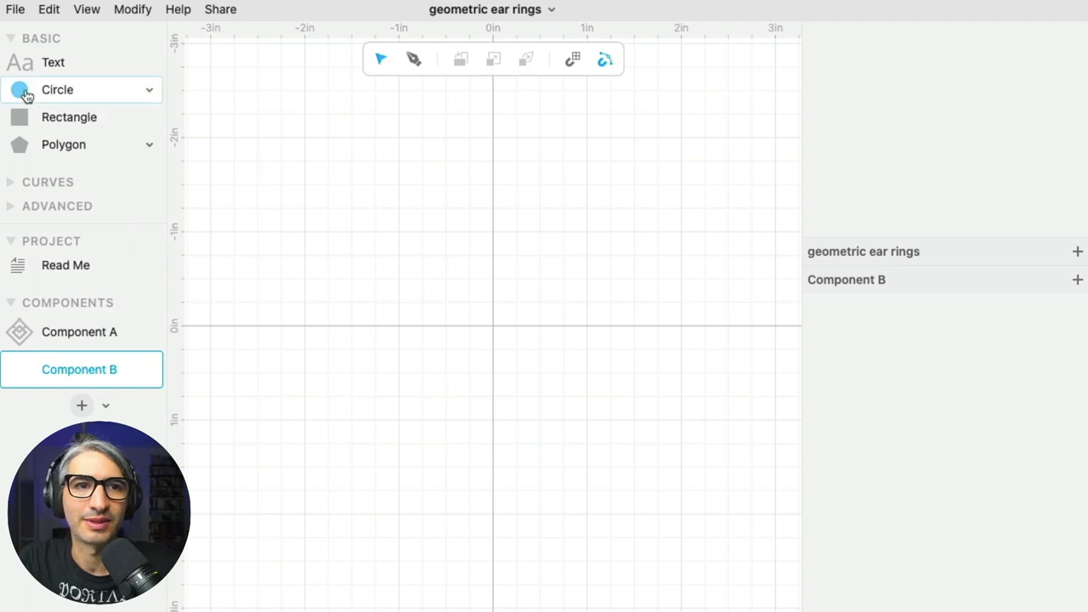
drag(20, 89, 493, 325)
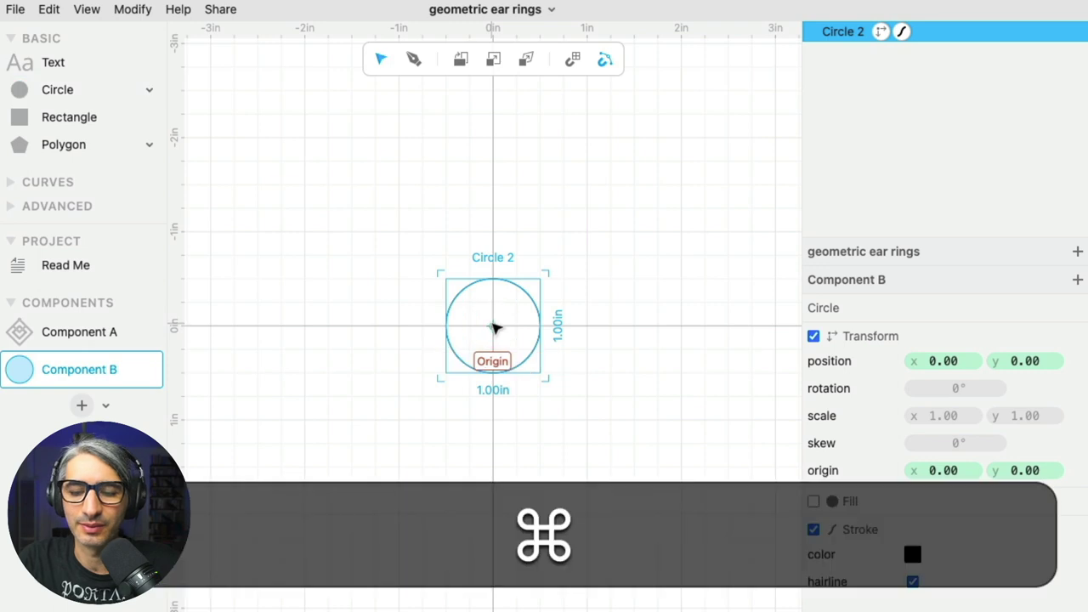
key(super+equal)
key(super+equal)
key(super+equal)
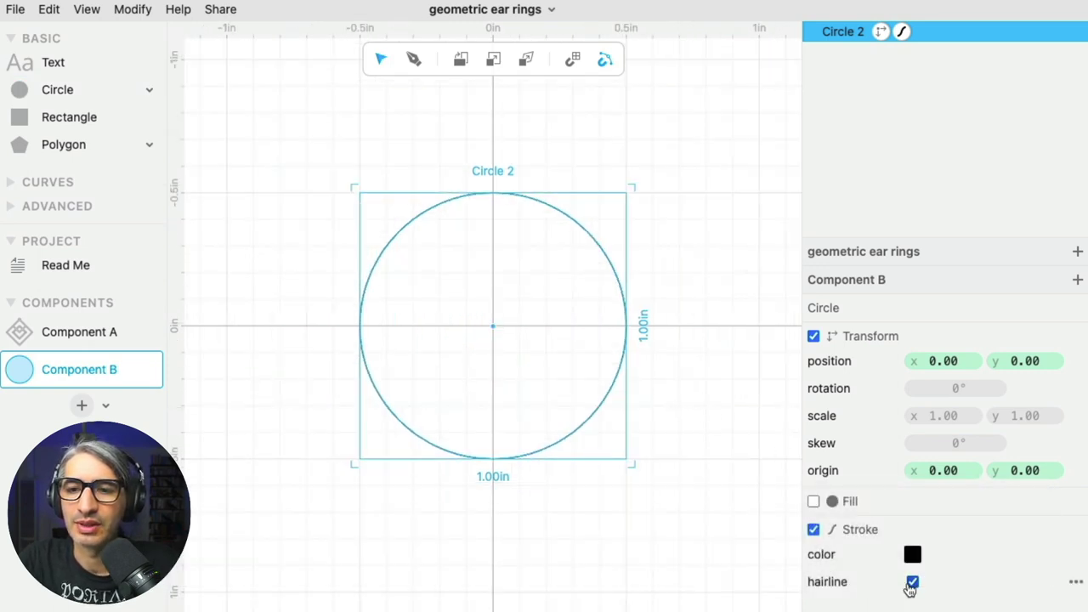
Step: Disable the hairline option on the circle's stroke to give it a thick outline
click(912, 583)
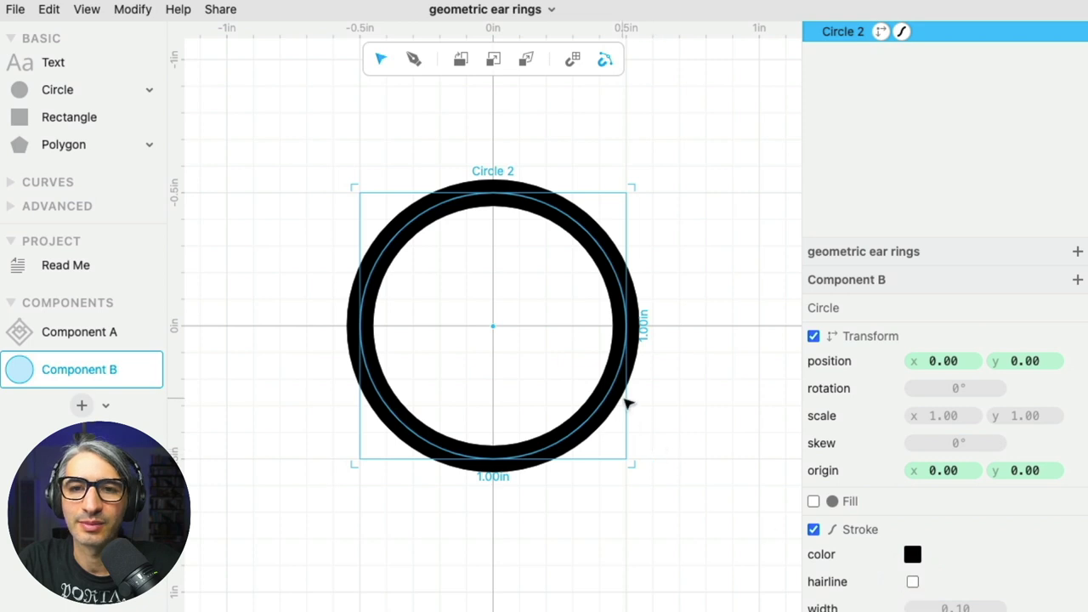
scroll(906, 569, down, 3)
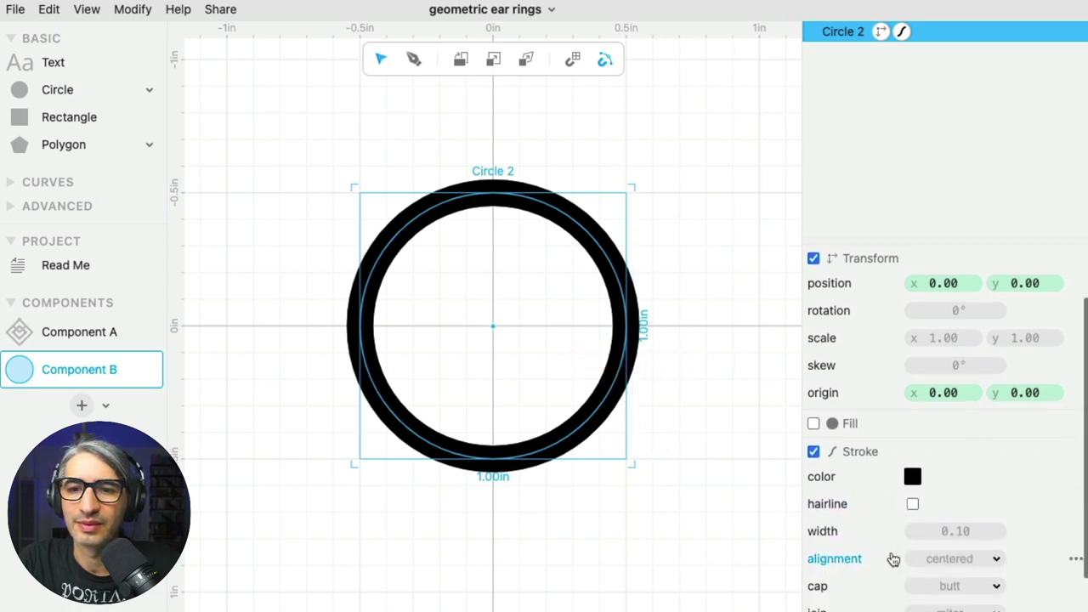
click(700, 507)
click(607, 400)
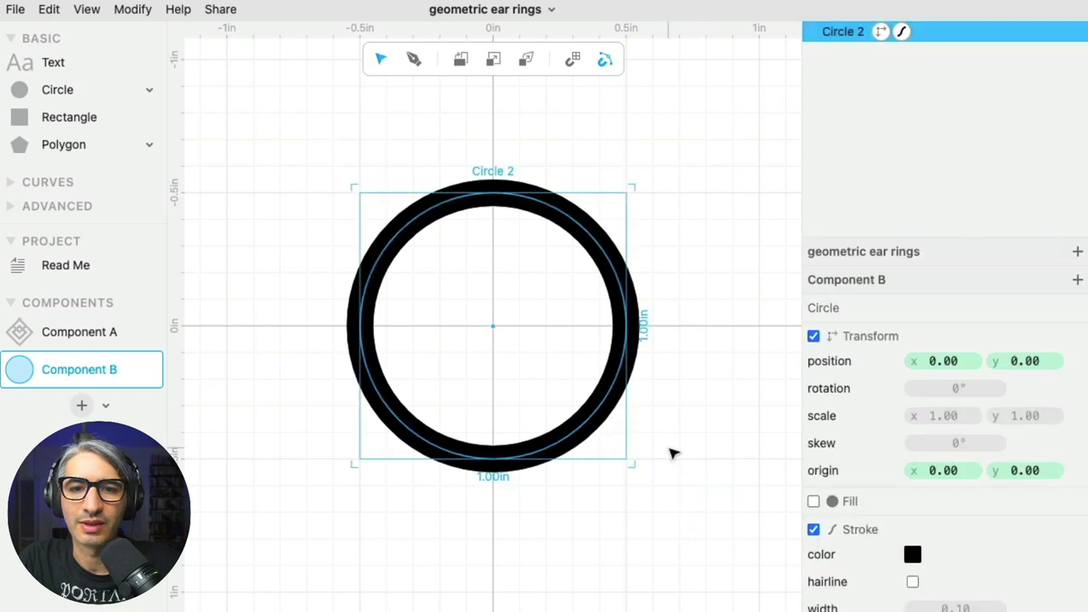
Step: Duplicate the circle, scale the copy to 0.50 about its centre, and move it up until its top meets the large circle's top
key(super+d)
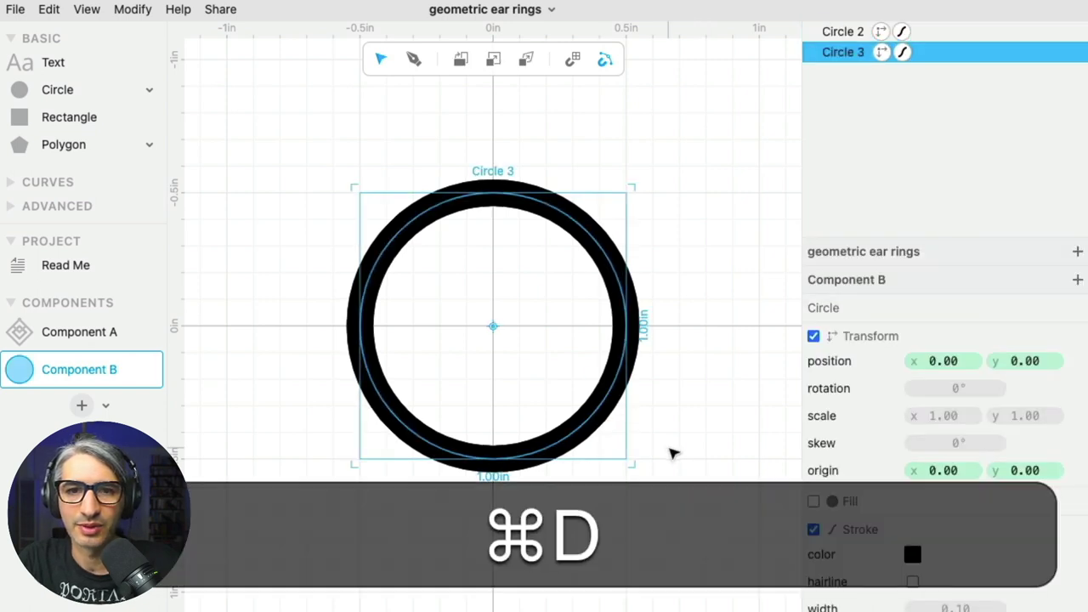
click(633, 466)
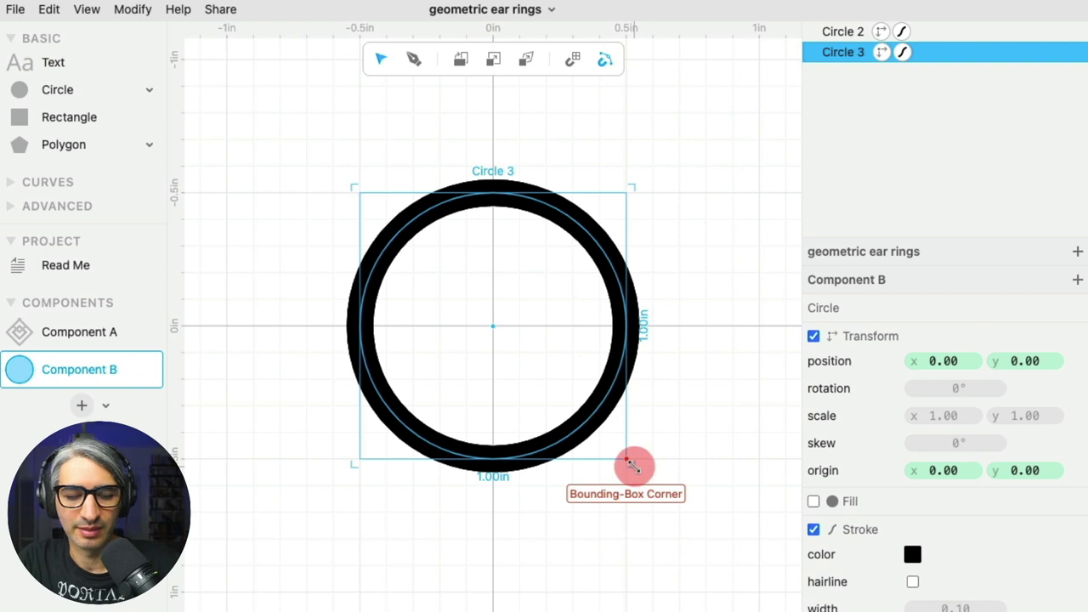
drag(633, 466, 564, 391)
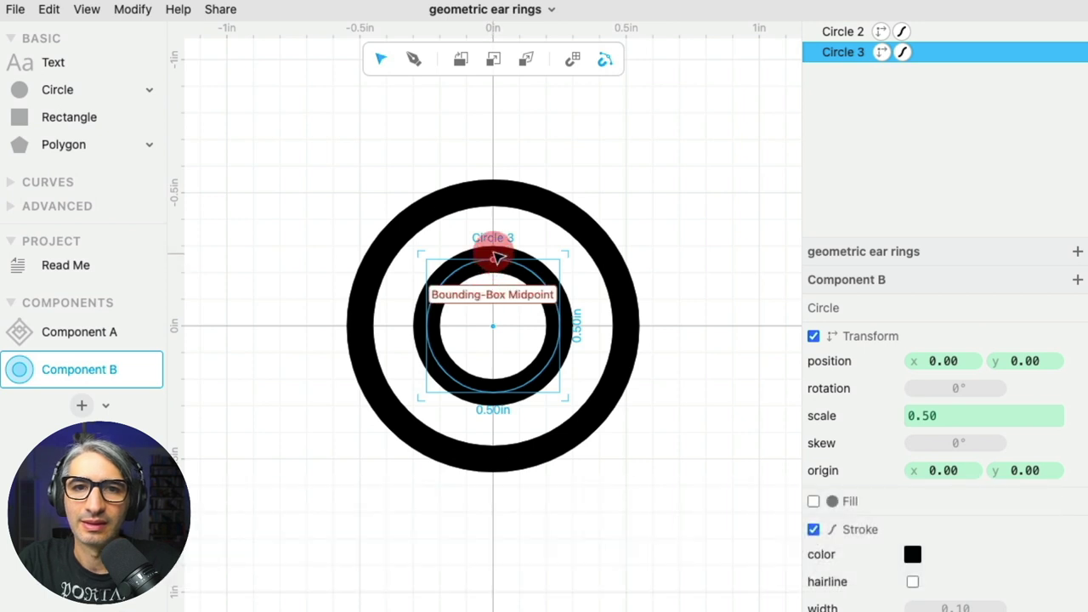
drag(493, 258, 495, 194)
click(654, 208)
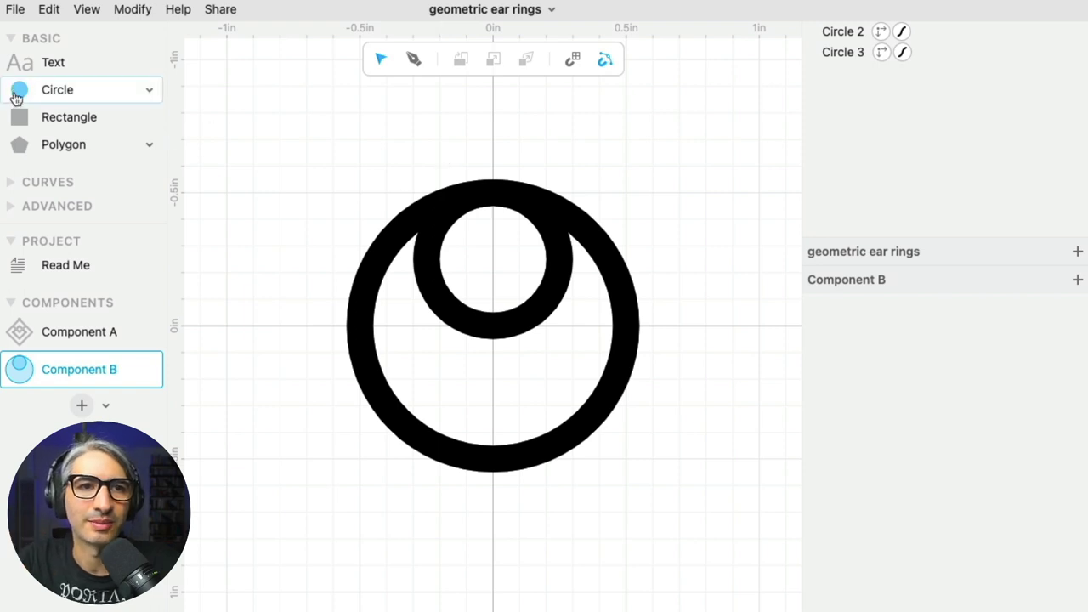
Step: Add another circle on the vertical axis above the large ring and set its uniform scale to 0.1
mouse_move(15, 97)
mouse_down()
mouse_move(381, 107)
mouse_move(501, 119)
mouse_move(496, 130)
mouse_up()
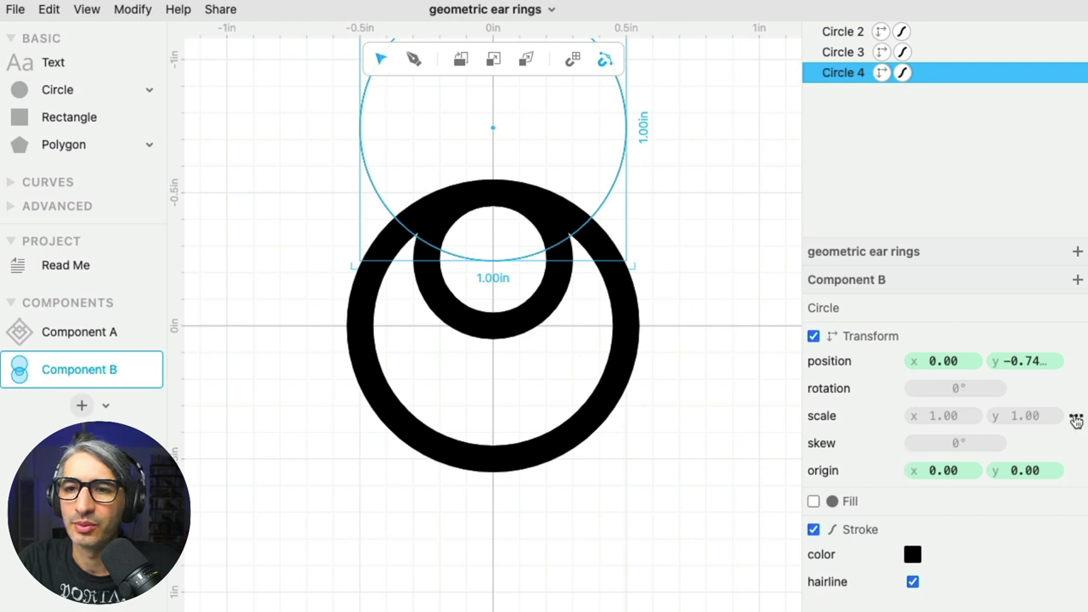
click(1074, 420)
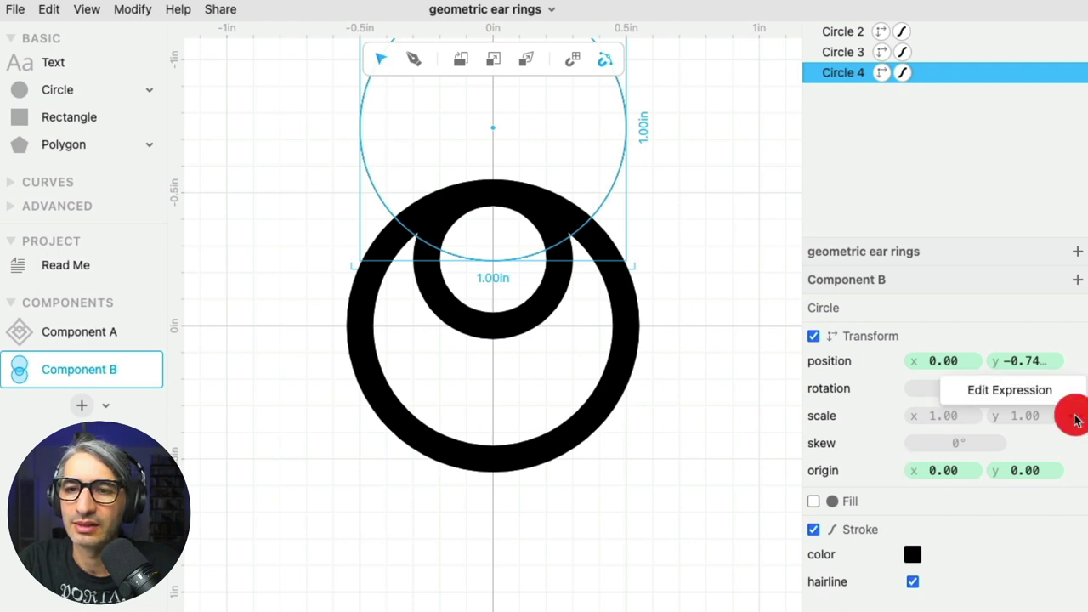
click(1020, 392)
text(0)
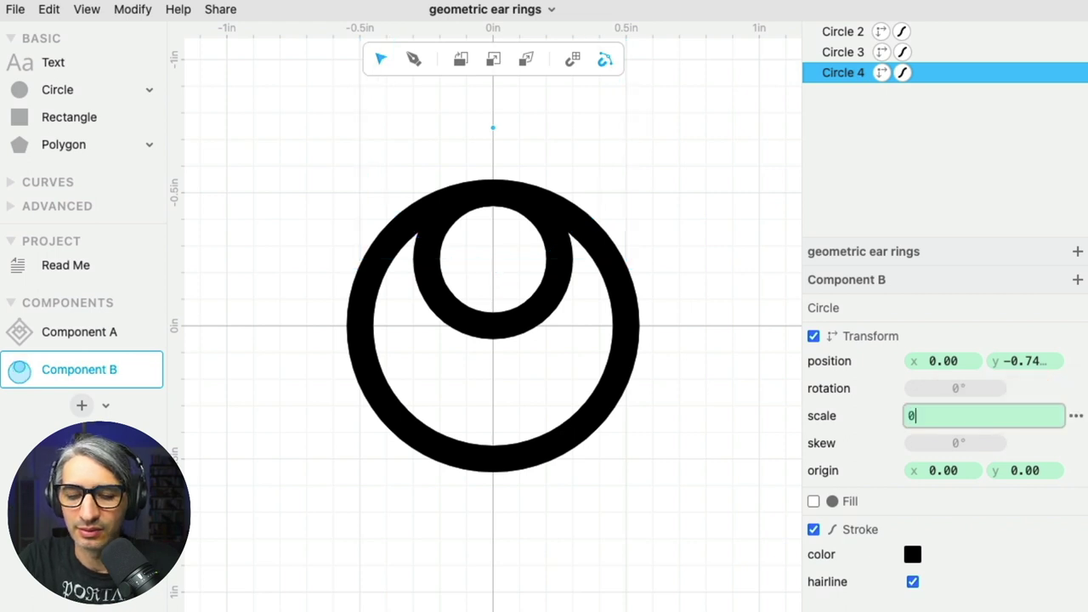
text(.1)
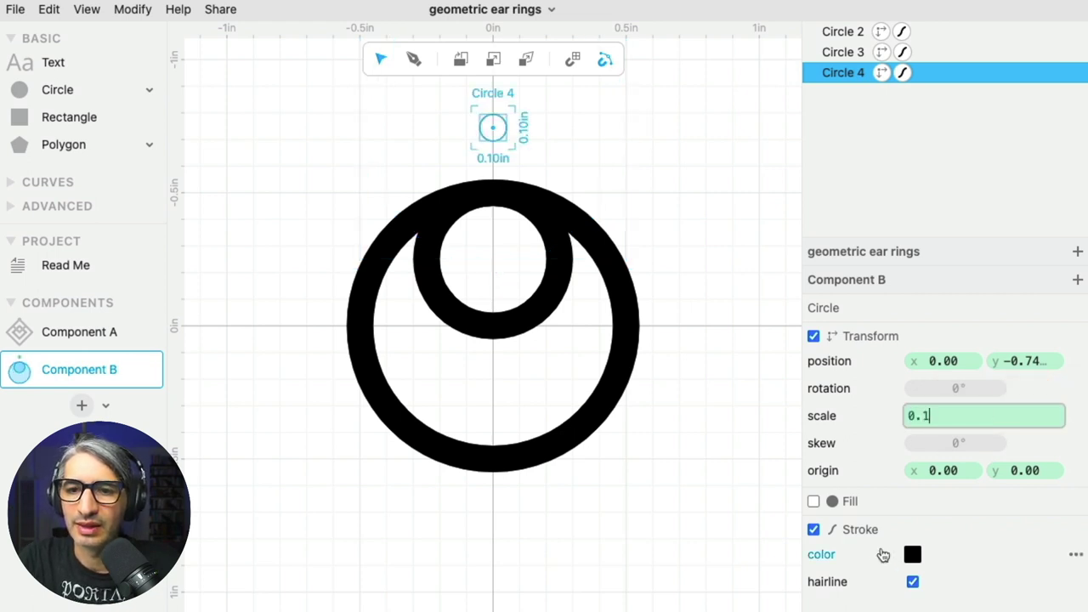
Step: Disable the hairline on the small top circle's stroke and set the stroke width to 0.06
click(912, 583)
scroll(957, 570, down, 3)
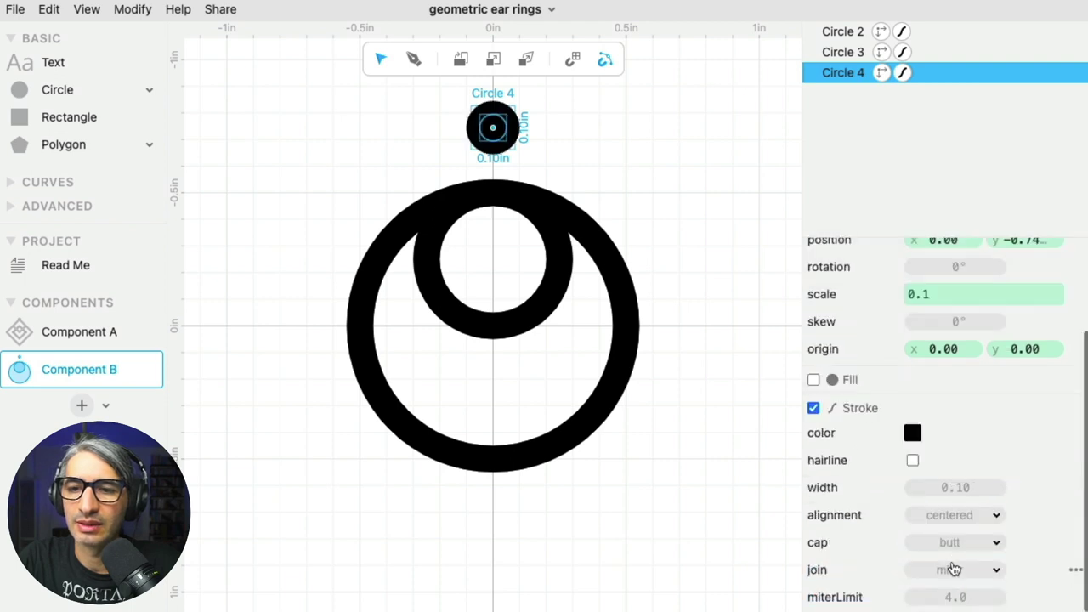
click(955, 487)
text(0.0)
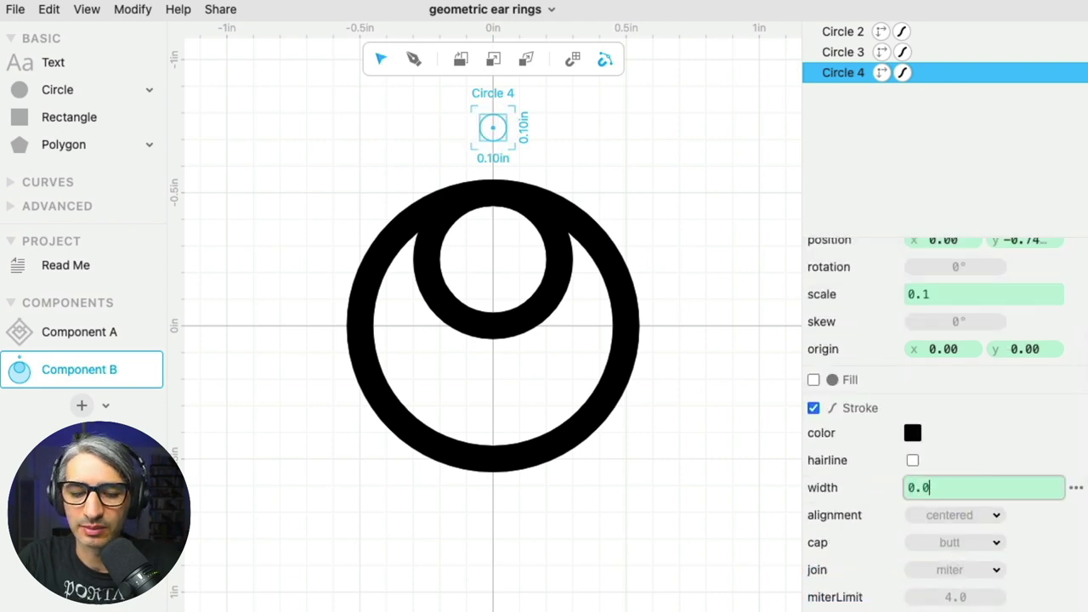
text(6)
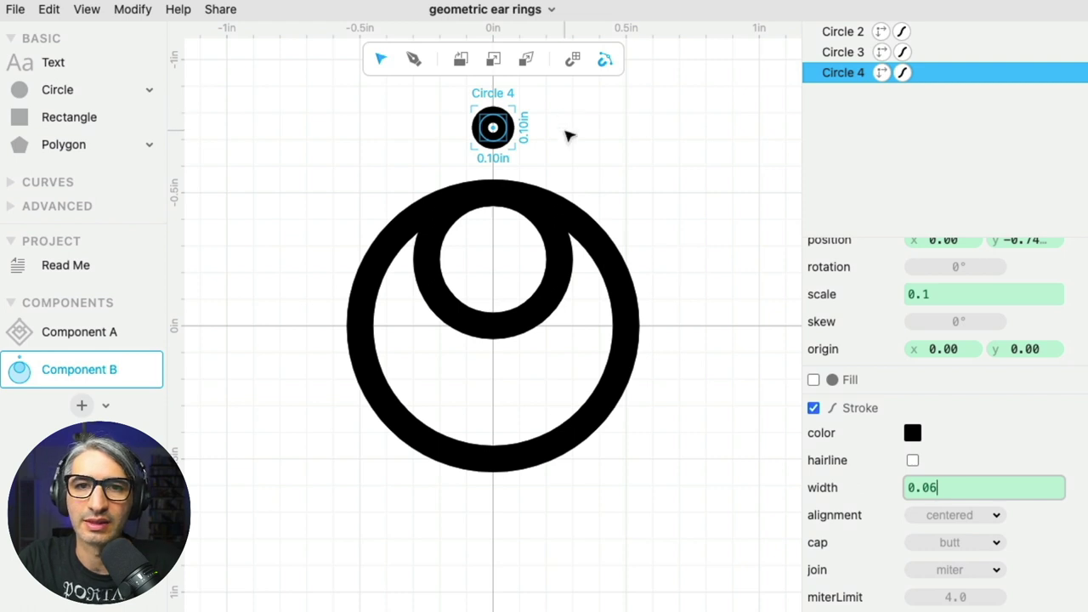
click(549, 155)
click(507, 143)
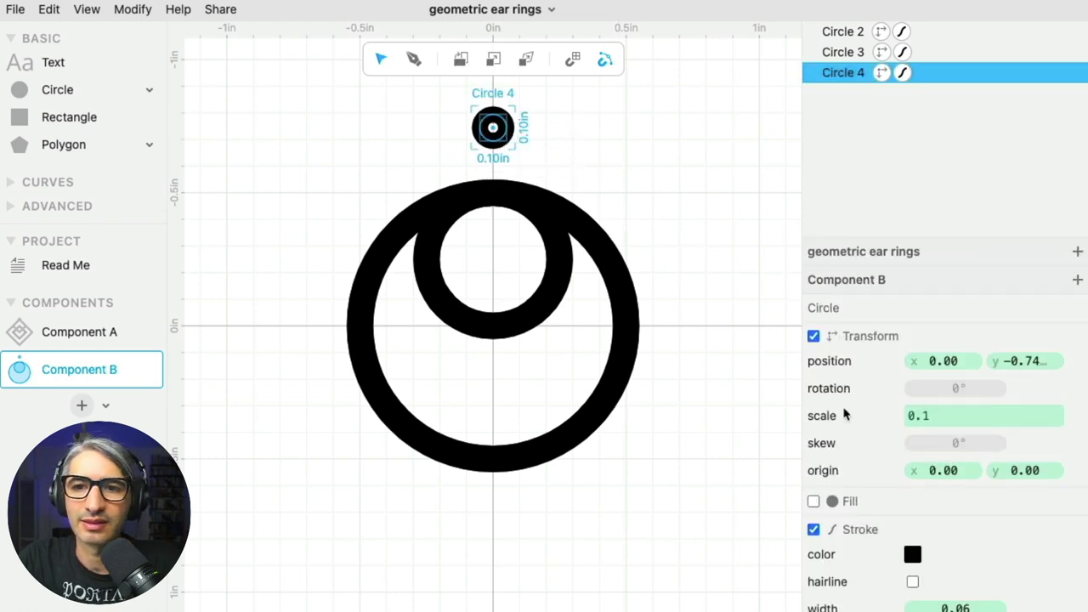
Step: Give the small top circle a white fill and move it down the vertical axis to overlap the large ring's top edge, at about y -0.59
click(813, 503)
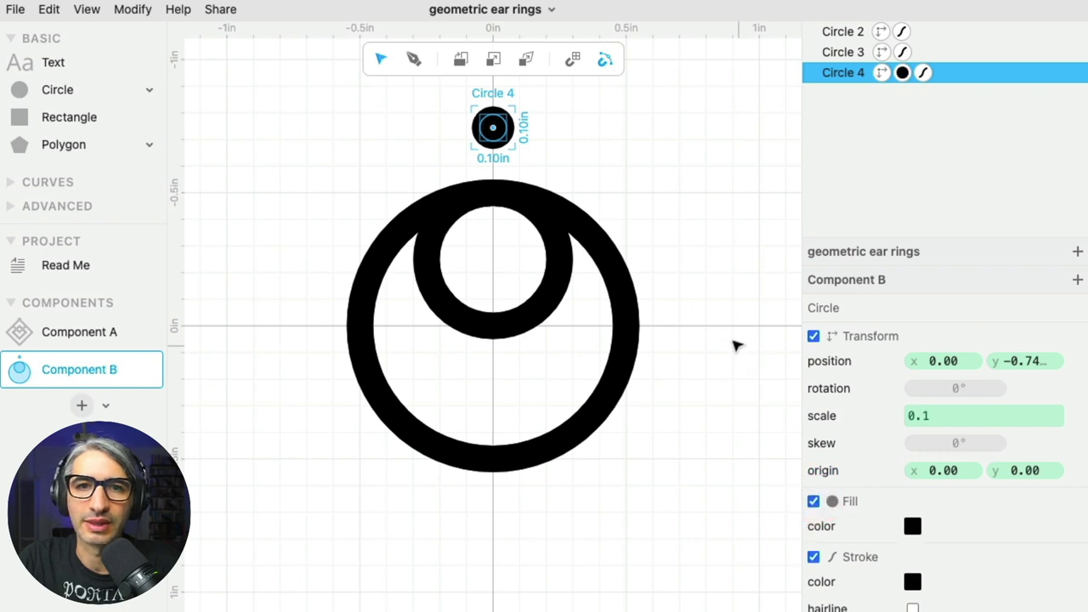
click(646, 195)
click(497, 127)
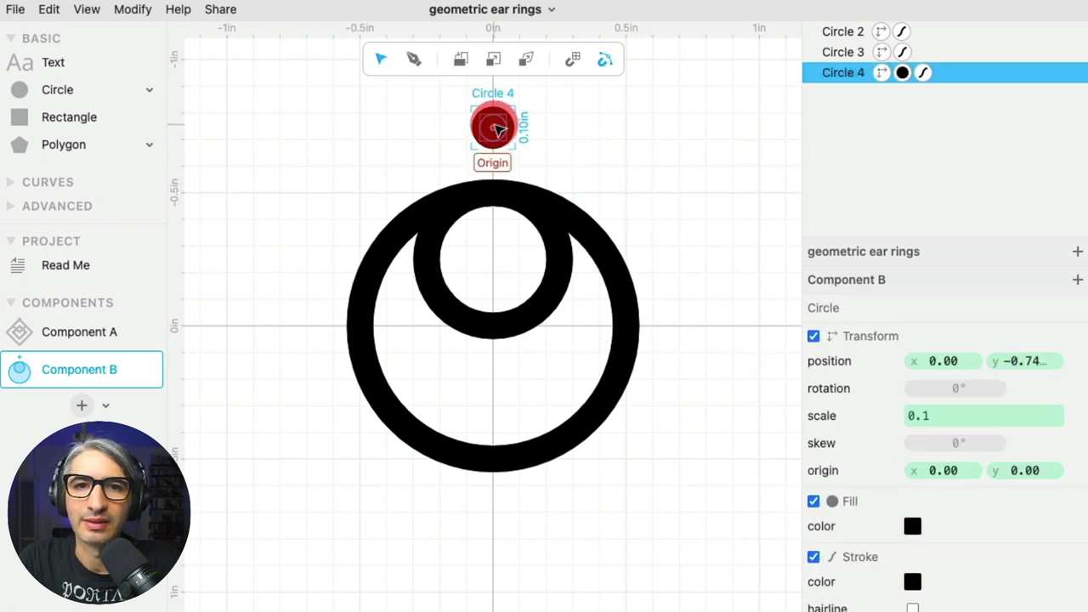
click(912, 528)
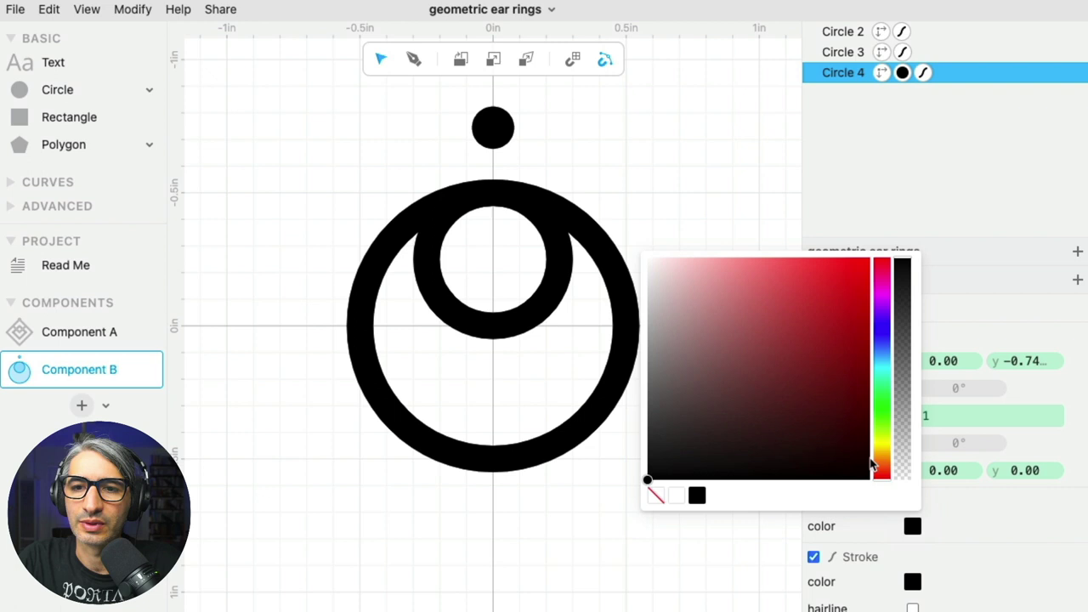
click(684, 502)
click(508, 150)
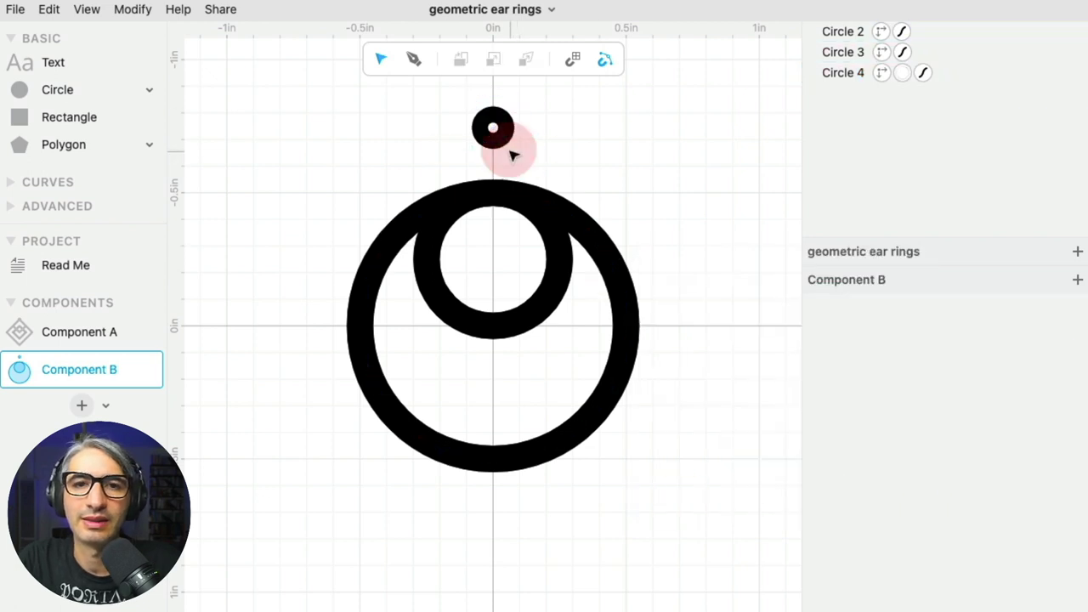
drag(496, 150, 496, 187)
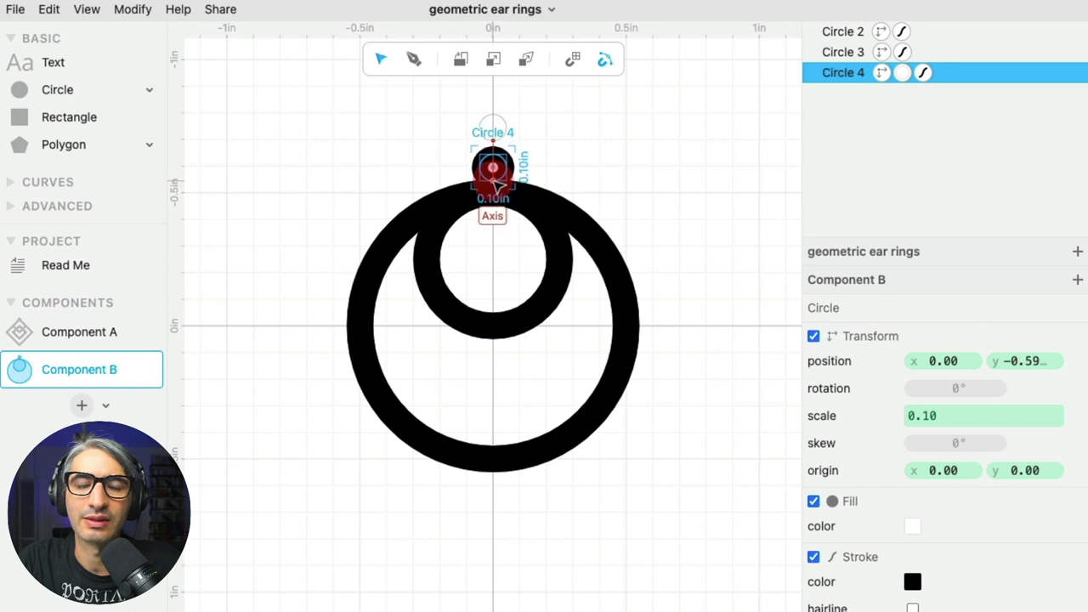
click(672, 223)
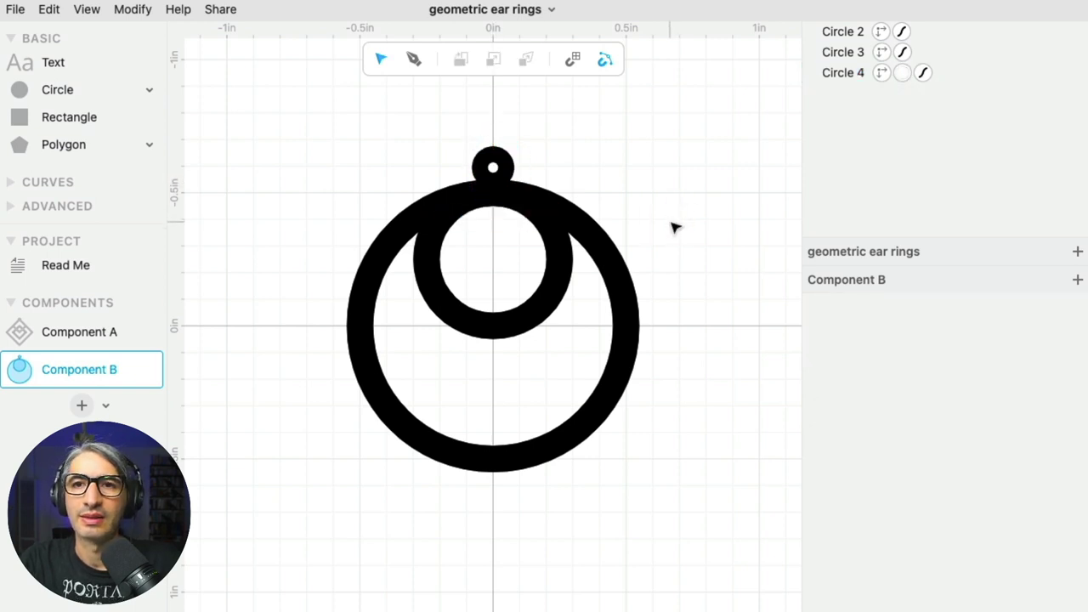
Step: Apply a Boolean Flatten to all three circles and enable its strokeResult option
drag(287, 113, 704, 539)
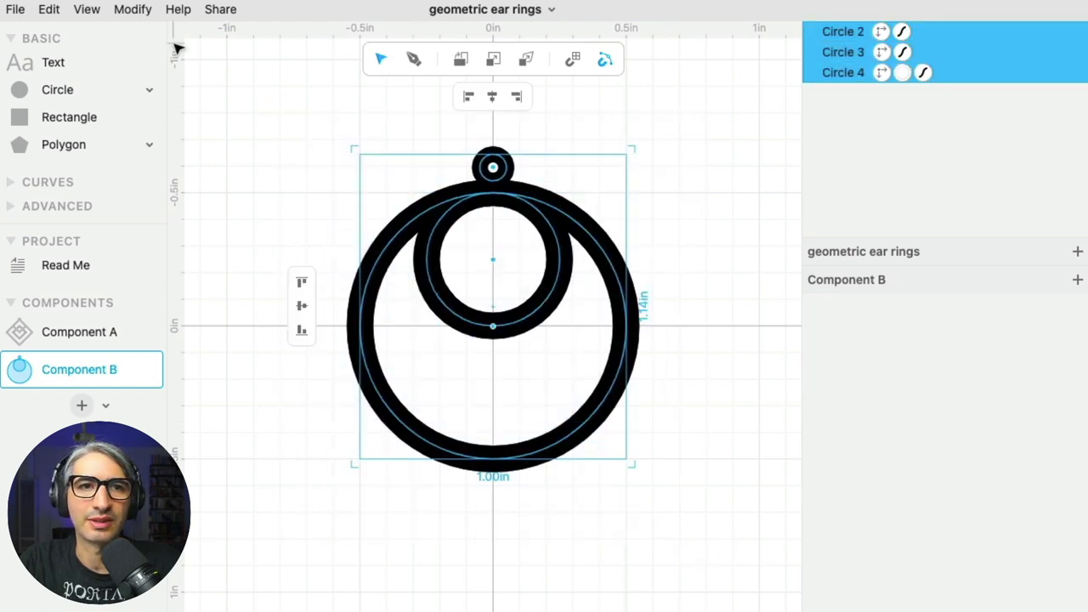
click(136, 11)
click(186, 326)
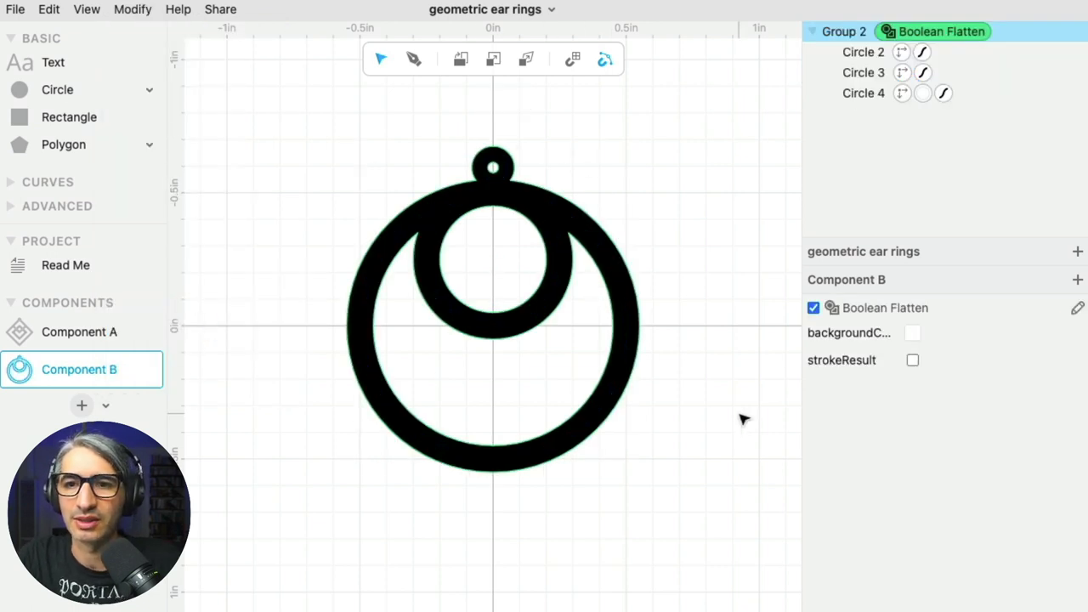
click(912, 359)
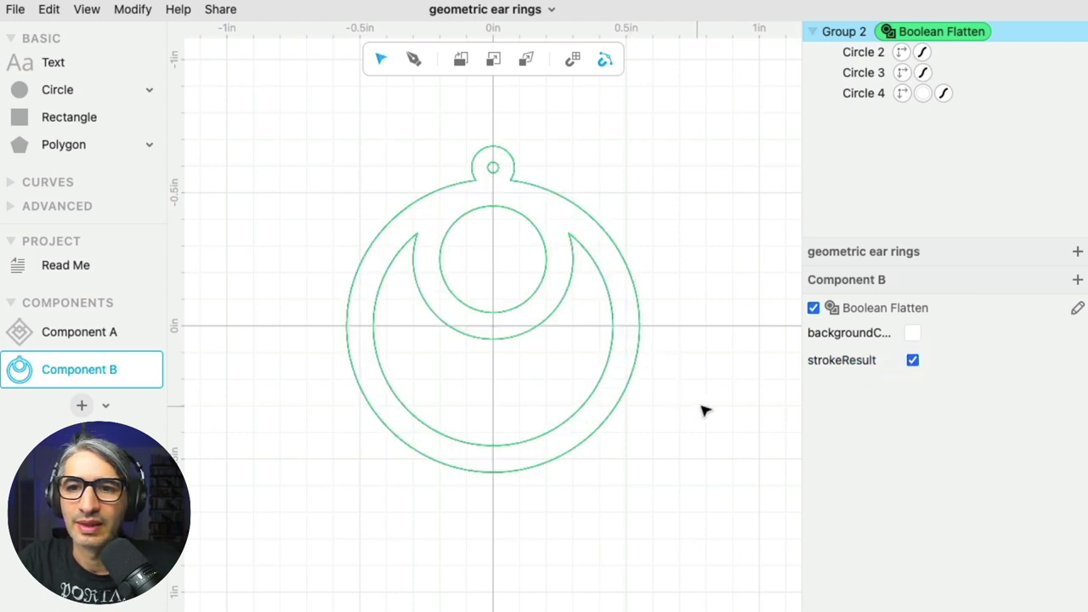
Step: Apply Round Corners to the flattened circle earring group
click(550, 192)
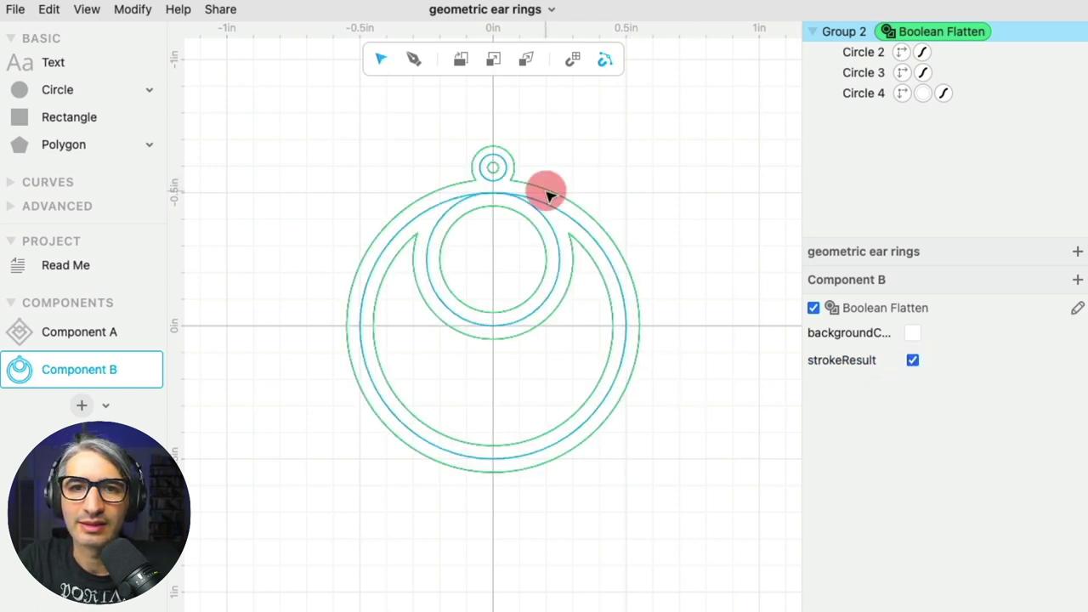
click(136, 9)
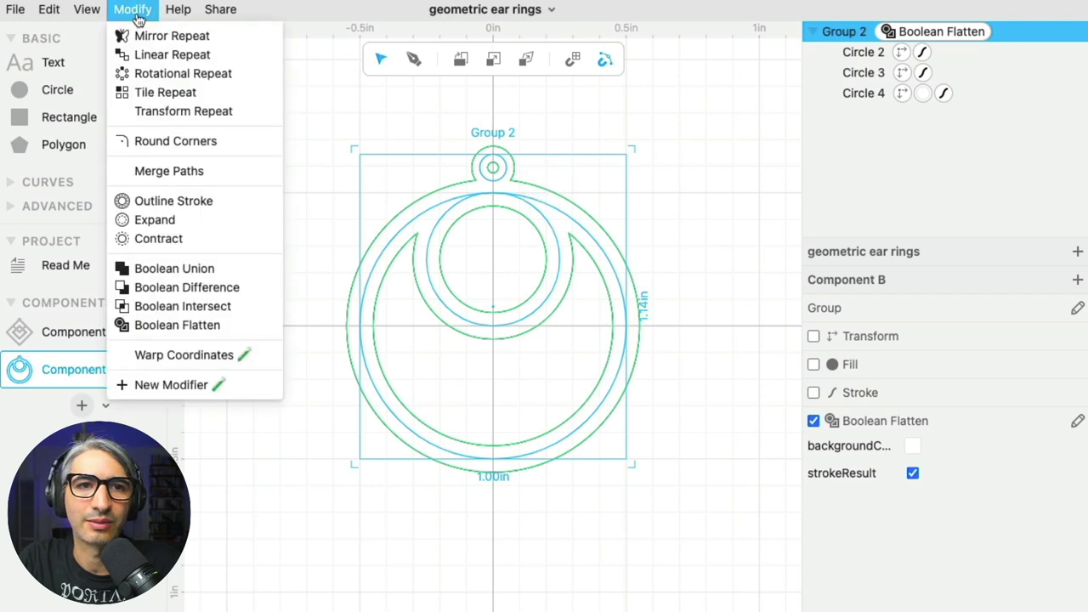
click(198, 142)
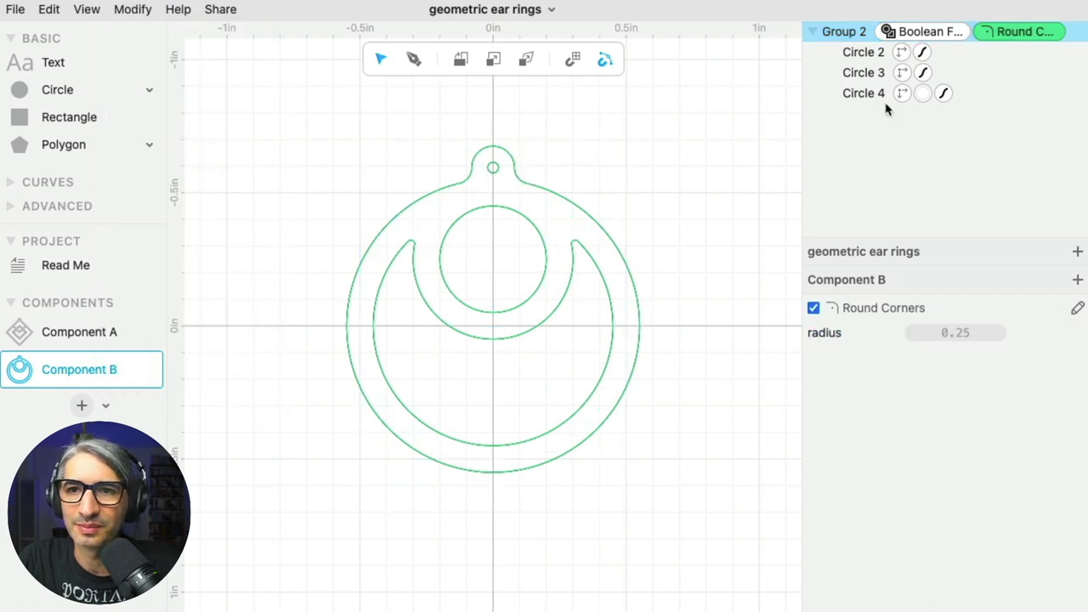
Step: Disable the strokeResult option of the circle earring's Boolean Flatten
click(911, 73)
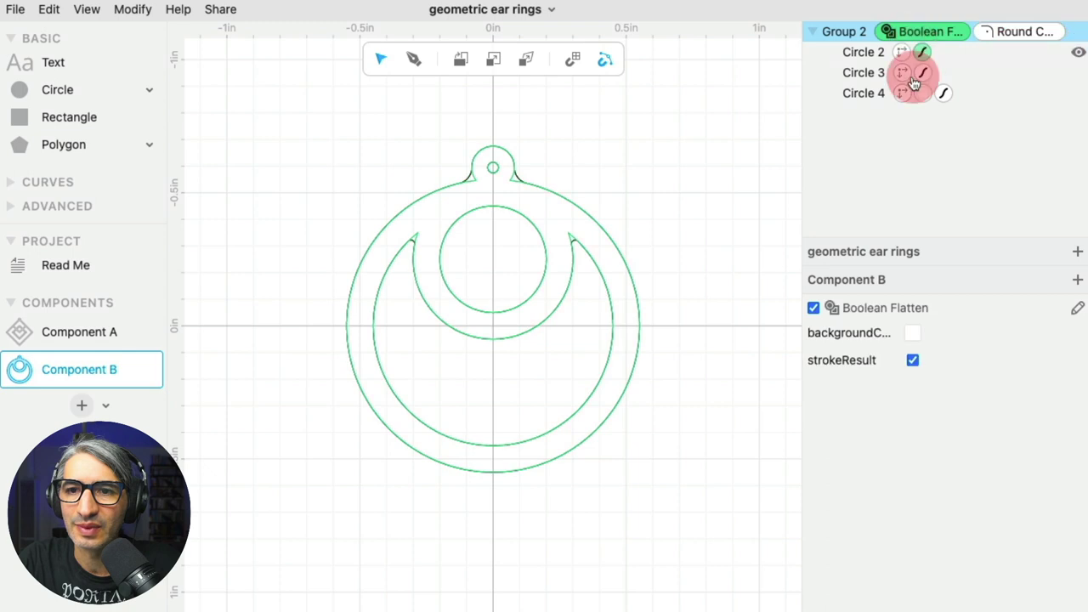
click(912, 359)
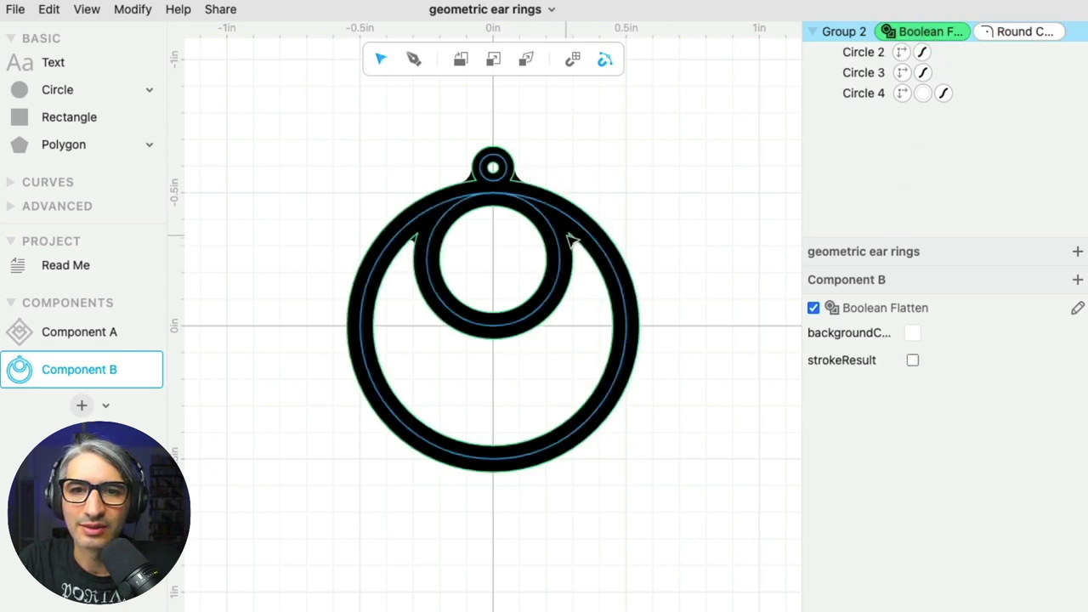
click(669, 173)
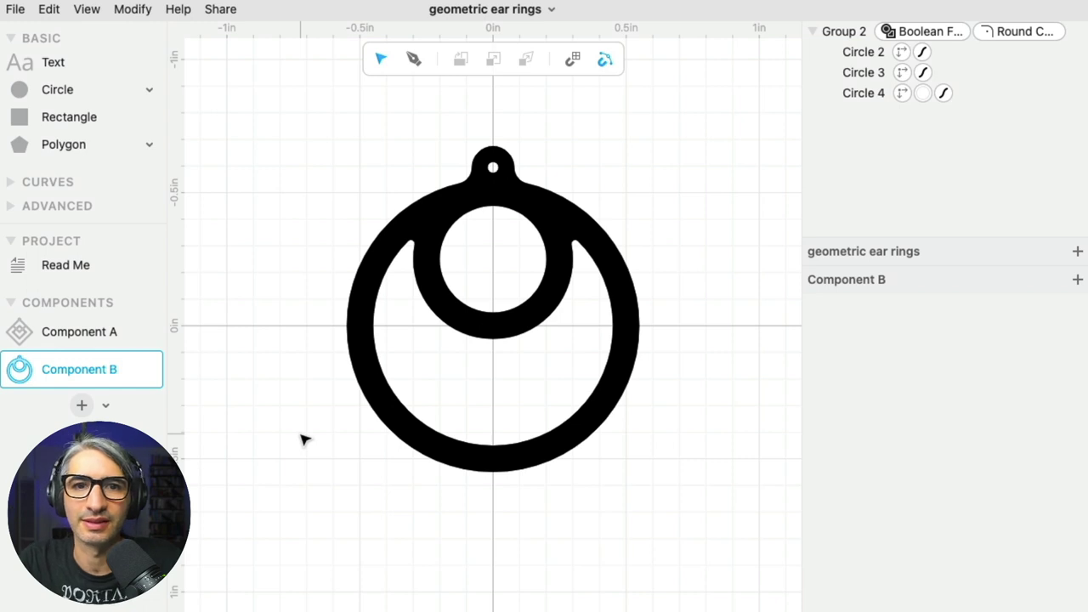
Step: Add a new component and place a circle at its origin, scaled to 1.50 in across
click(82, 406)
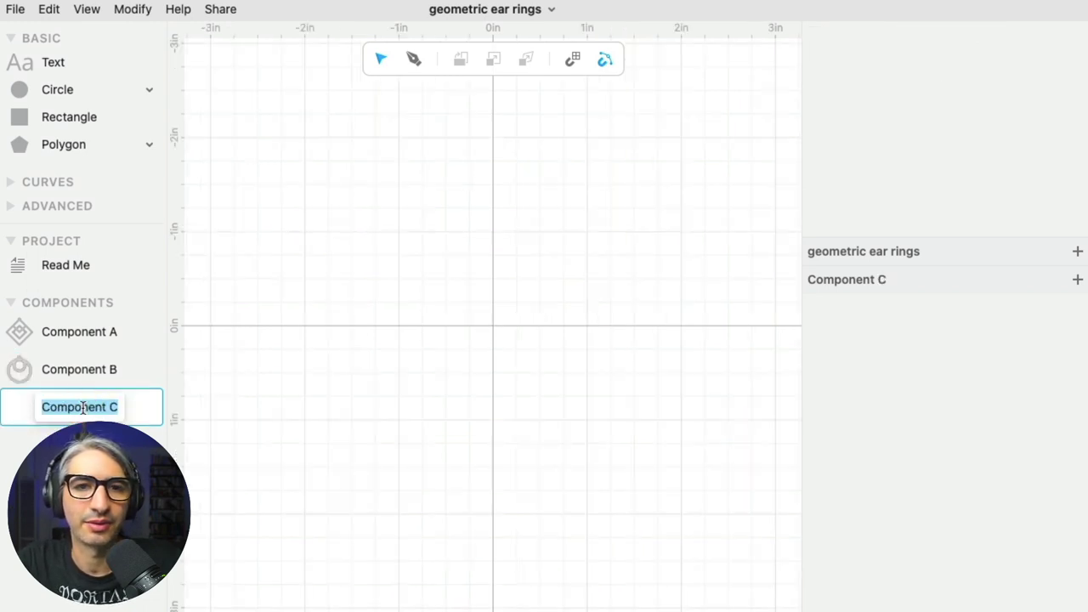
click(280, 401)
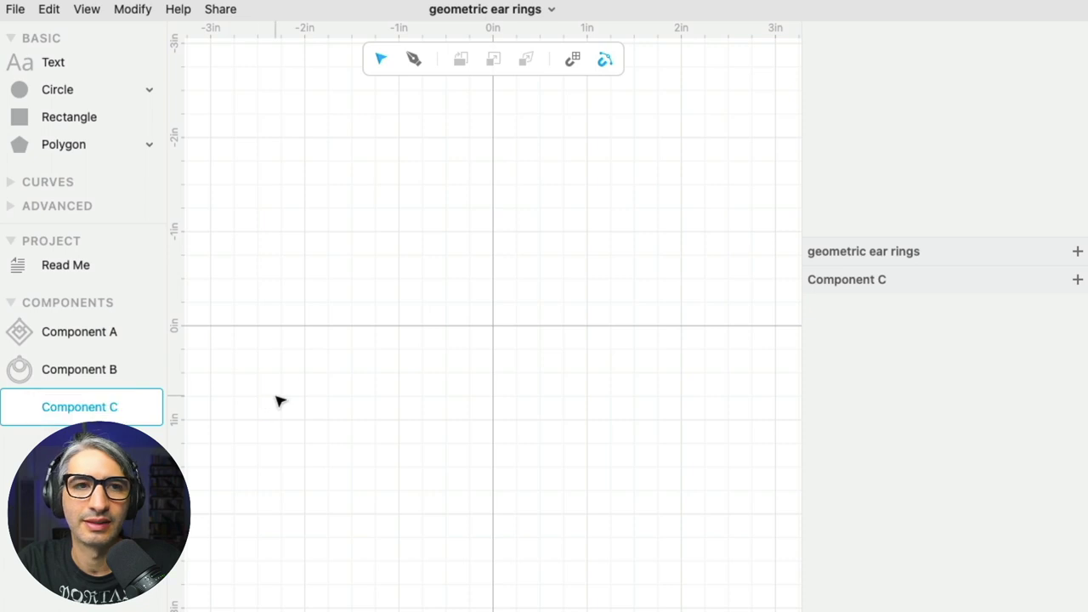
click(19, 91)
drag(19, 91, 493, 327)
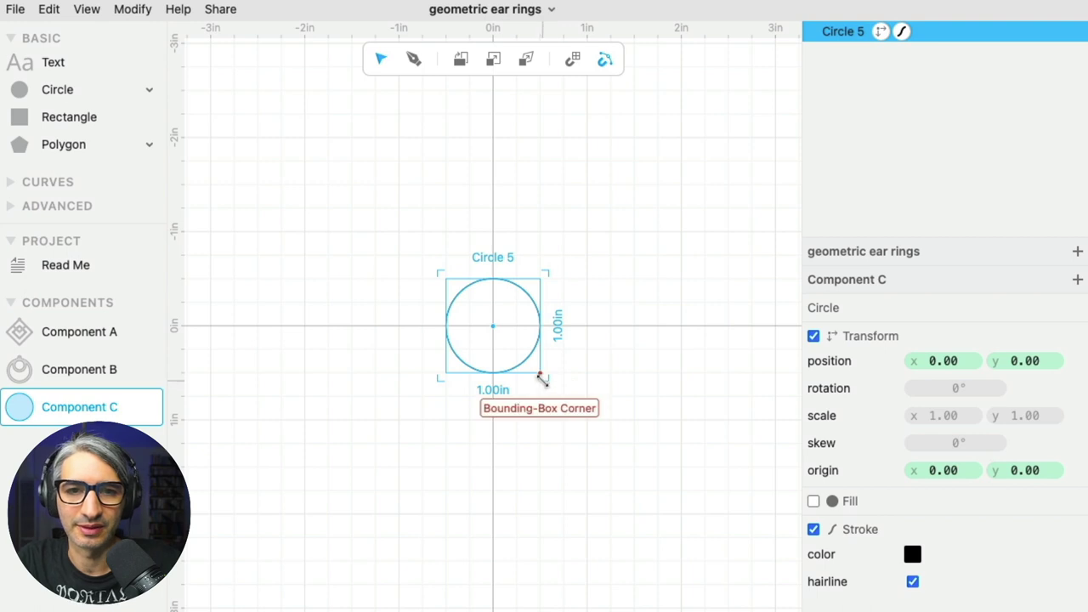
click(541, 376)
drag(542, 377, 563, 405)
click(663, 333)
Step: Rename the 1.50 in circle to "reference"
double_click(831, 31)
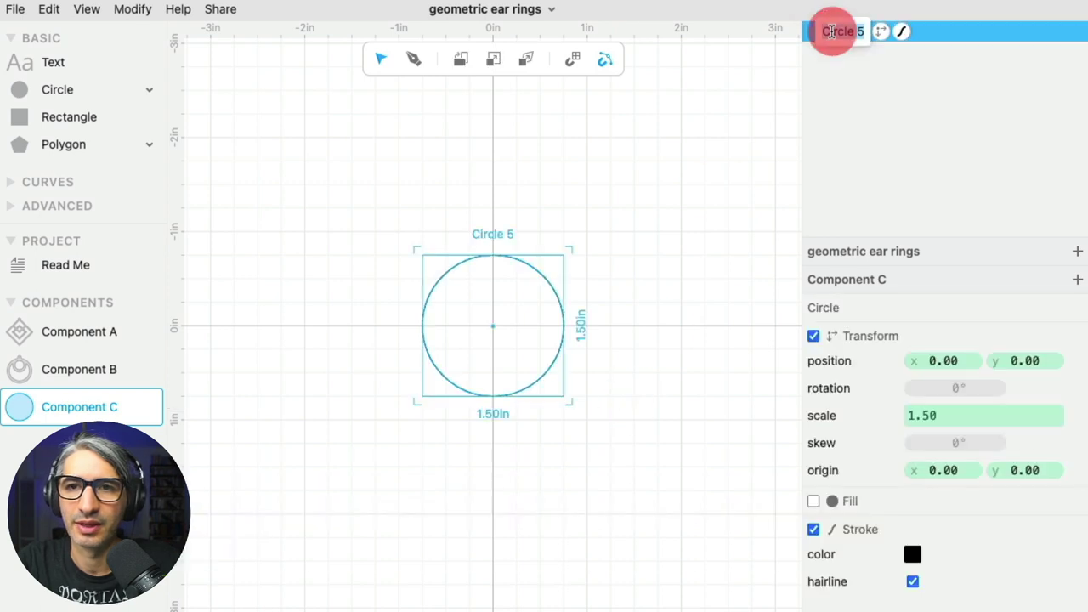
text(re)
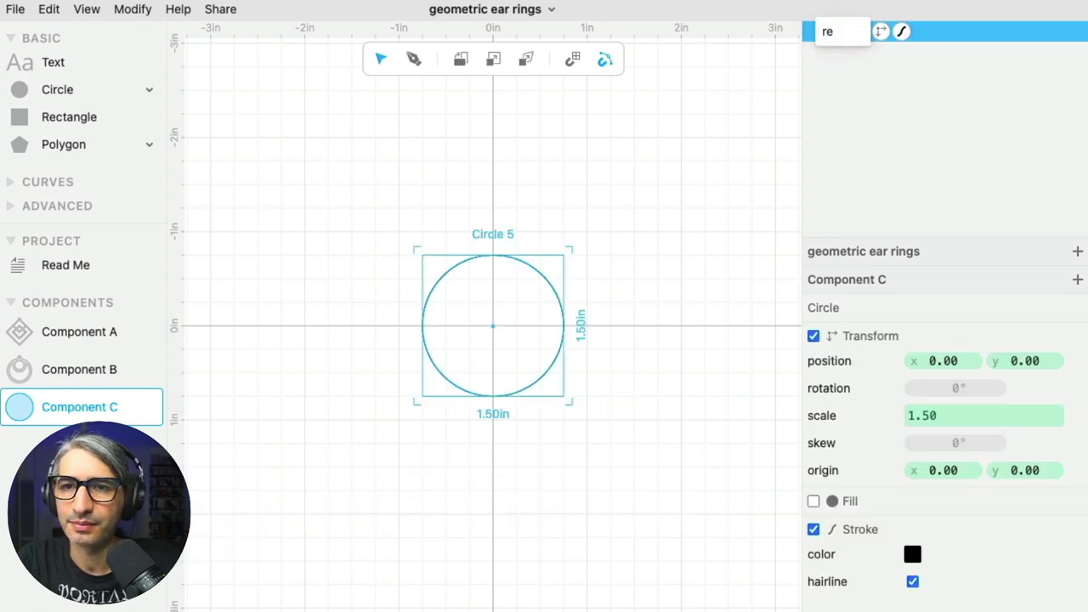
text(fer)
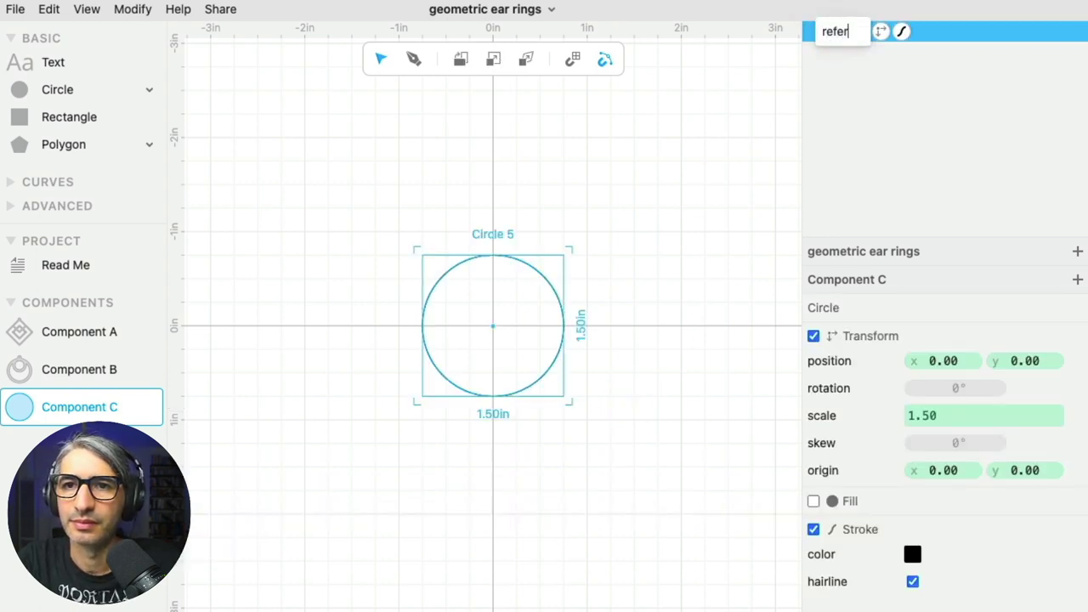
text(ence)
click(663, 175)
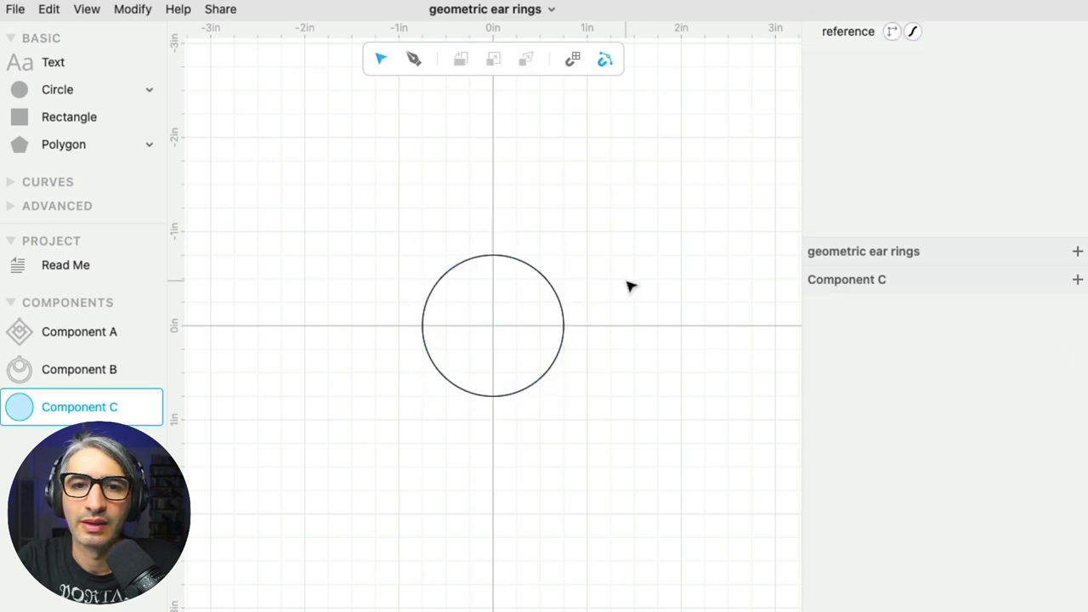
Step: Add a 7-sided polygon on the vertical axis near the reference circle's top, about 0.66 in wide and centered at about y -0.45
key(super+equal)
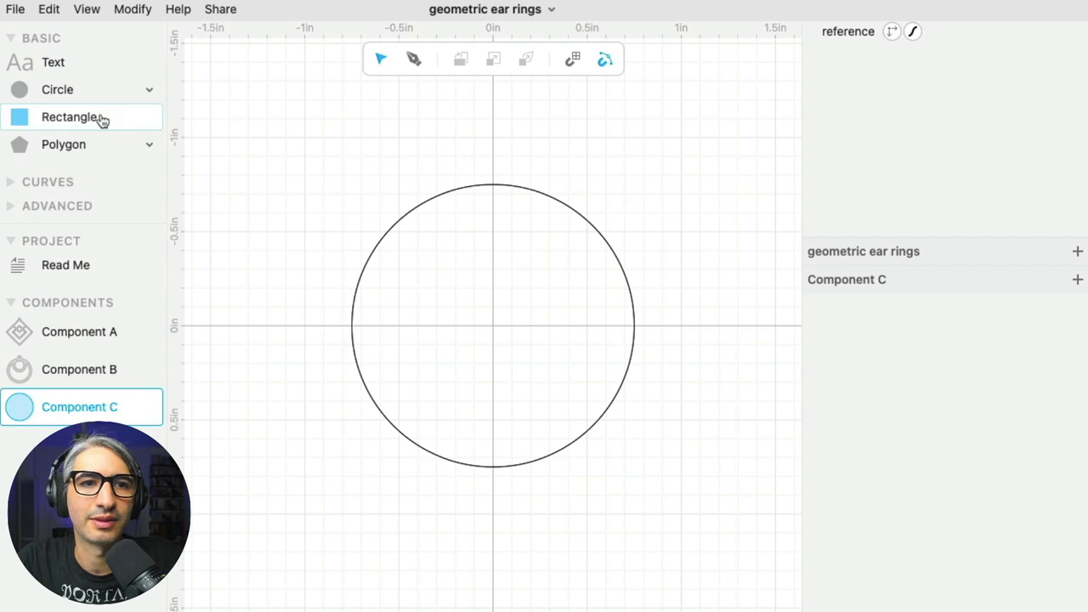
drag(25, 149, 497, 250)
drag(493, 331, 496, 297)
drag(961, 333, 971, 332)
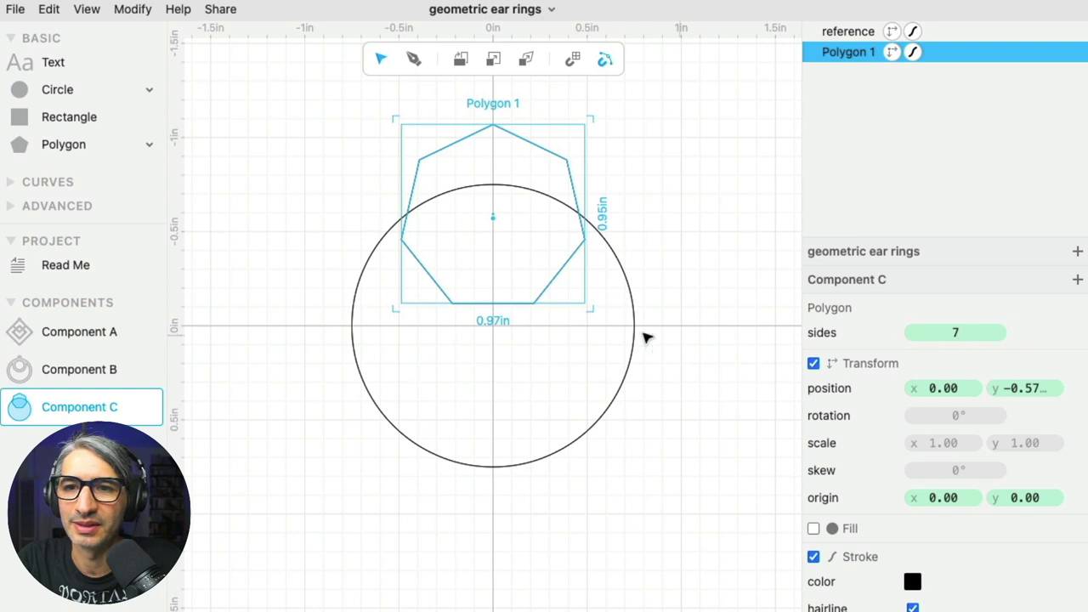
drag(589, 309, 493, 304)
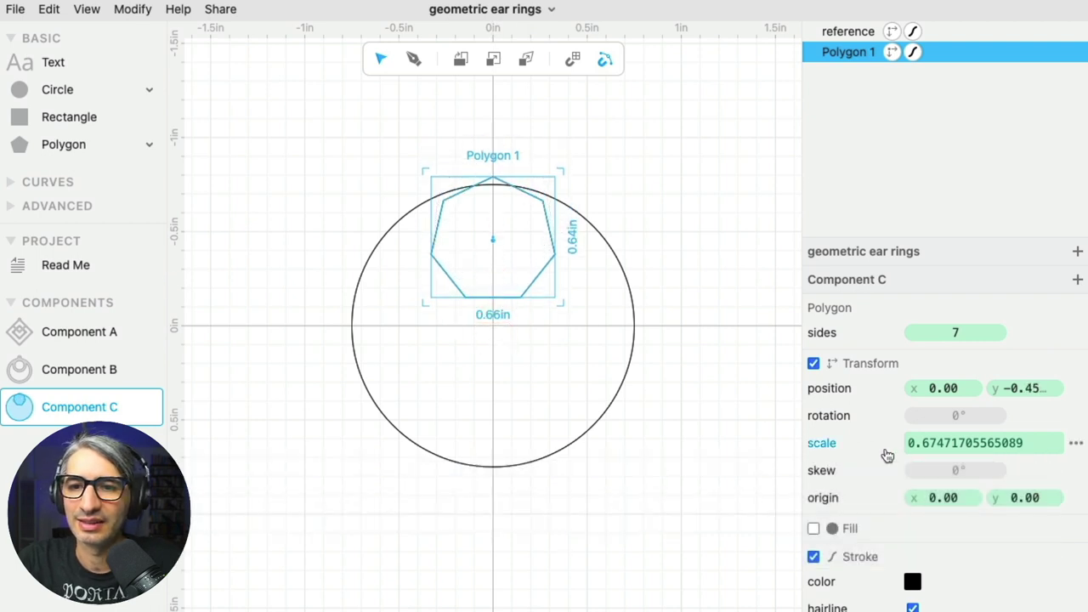
Step: Disable the hairline on the heptagon's stroke and set the stroke width to 0.06
scroll(900, 486, down, 1)
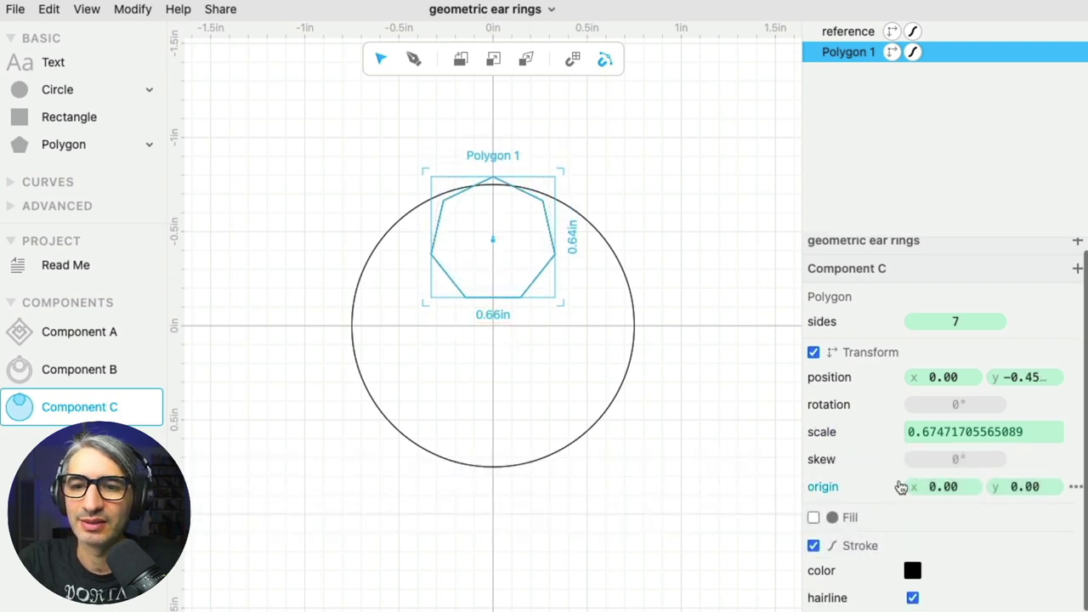
click(913, 598)
scroll(935, 545, down, 3)
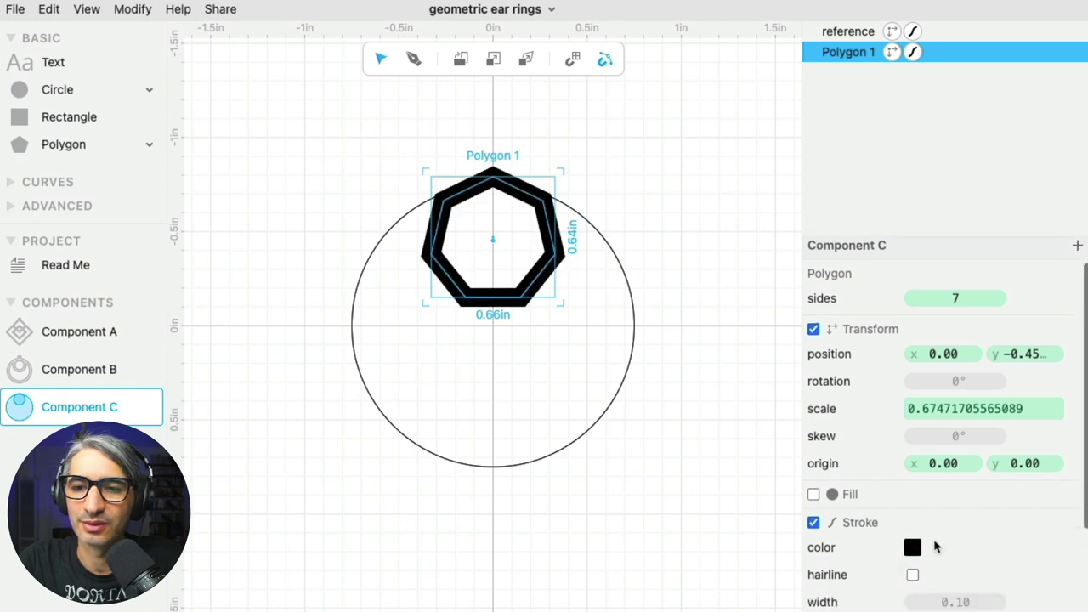
click(952, 501)
key(BackSpace)
key(BackSpace)
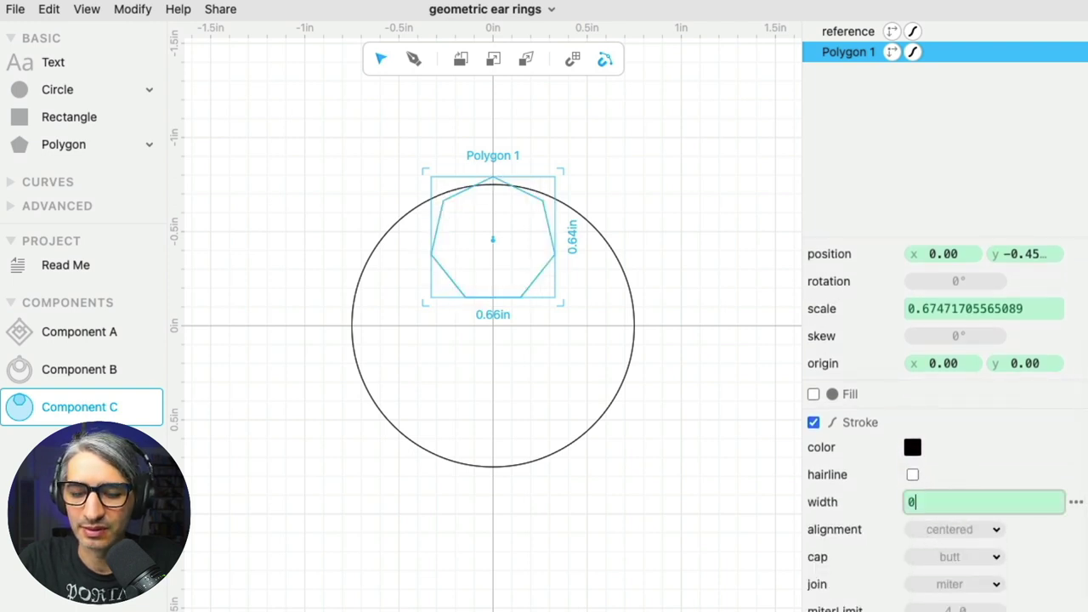
text(.06)
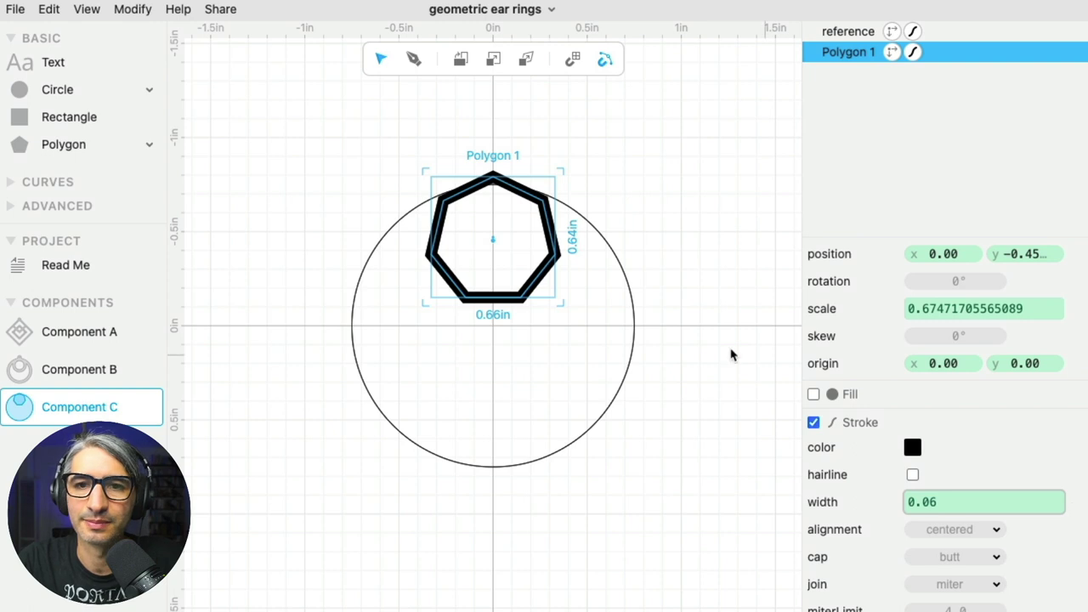
click(665, 276)
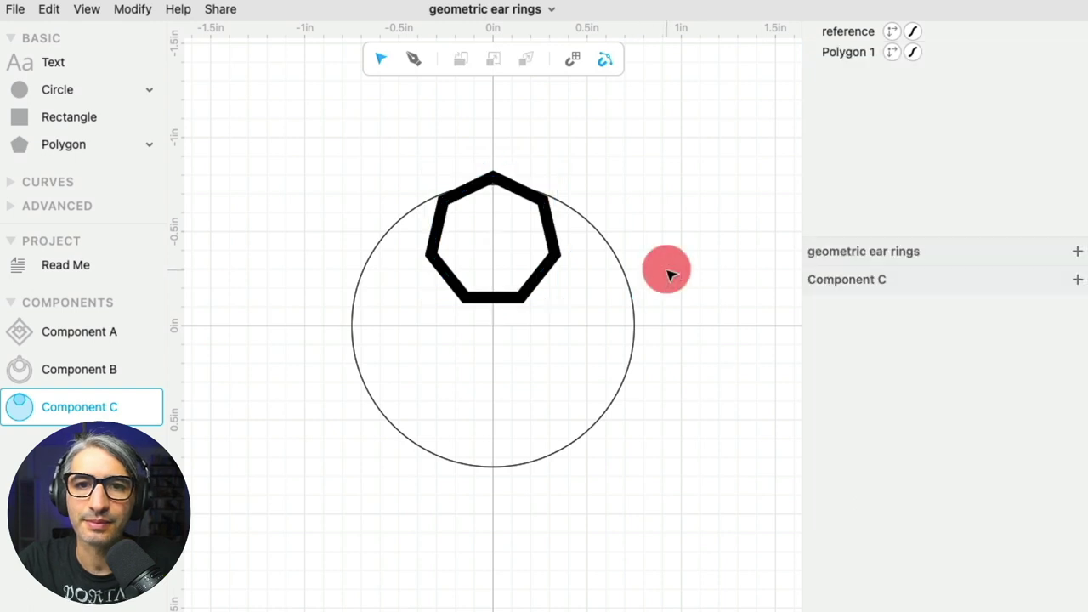
Step: Apply a Rotational Repeat to the heptagon
click(532, 289)
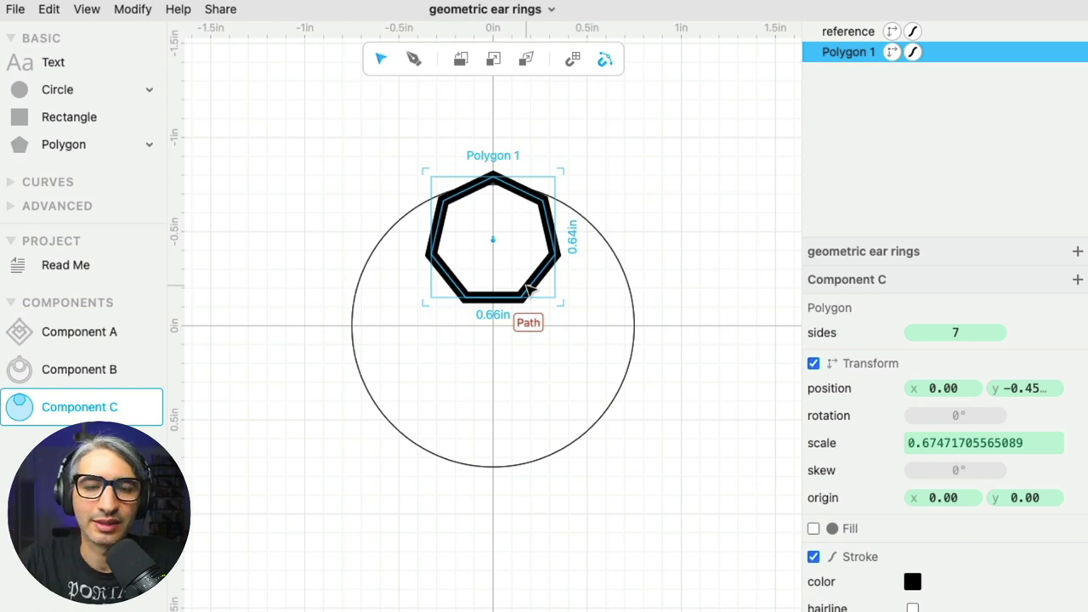
click(135, 10)
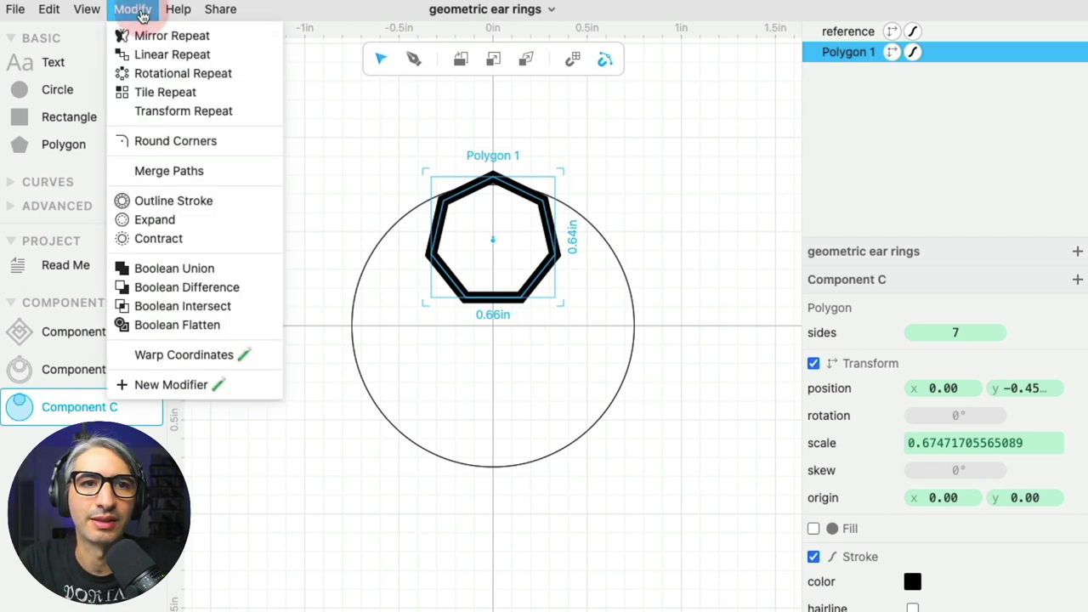
click(164, 79)
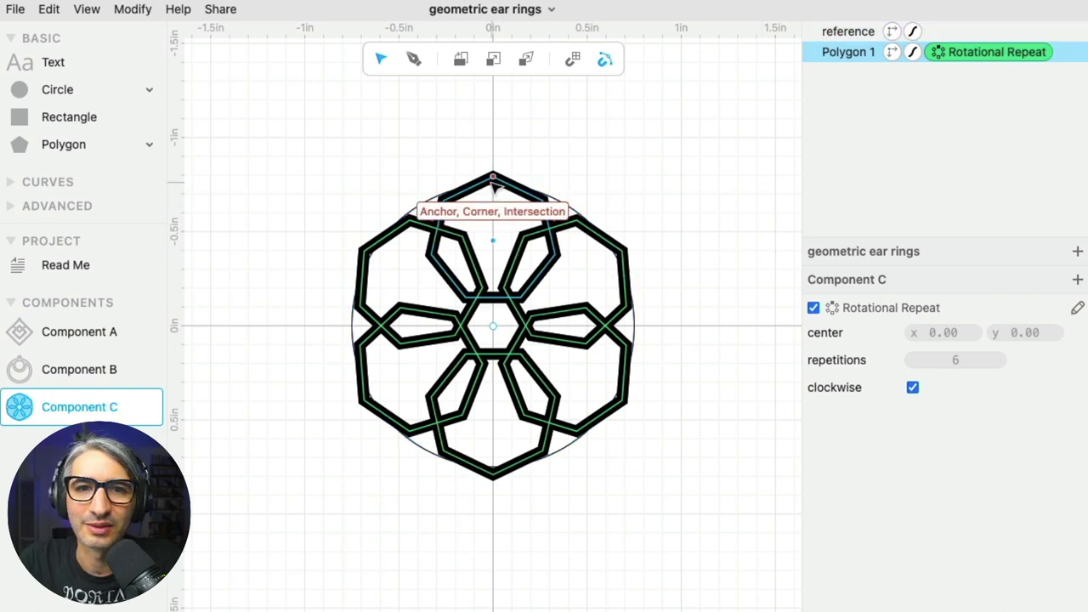
Step: Move the heptagon down to about y -0.39 and shrink it to about 0.59 in wide
click(496, 245)
drag(496, 246, 499, 256)
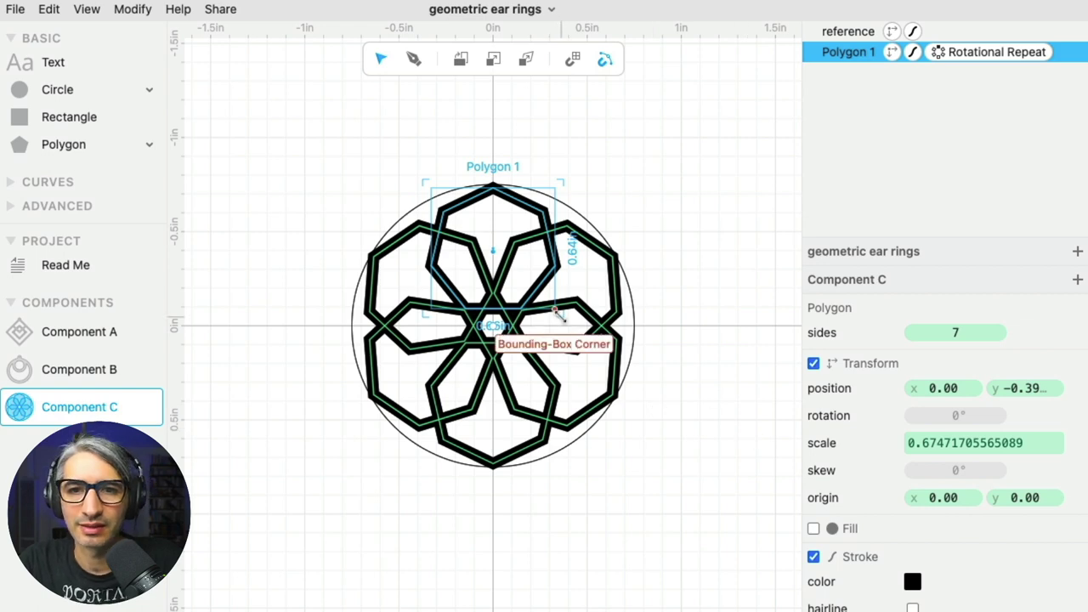
mouse_move(557, 315)
mouse_down()
mouse_move(542, 300)
mouse_move(573, 331)
mouse_move(546, 308)
mouse_up()
click(674, 374)
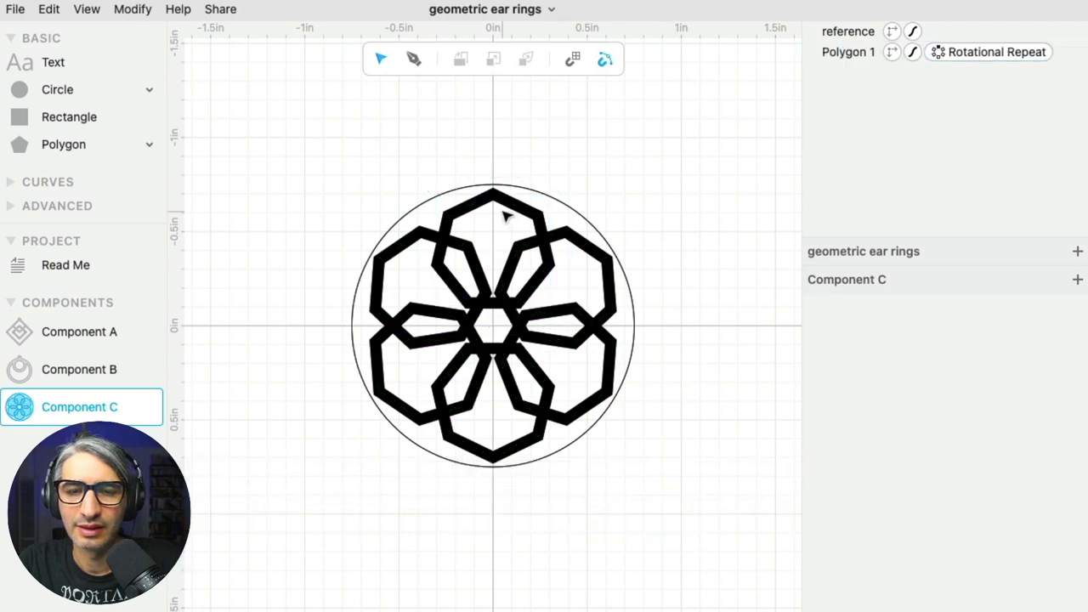
click(507, 206)
scroll(951, 510, down, 3)
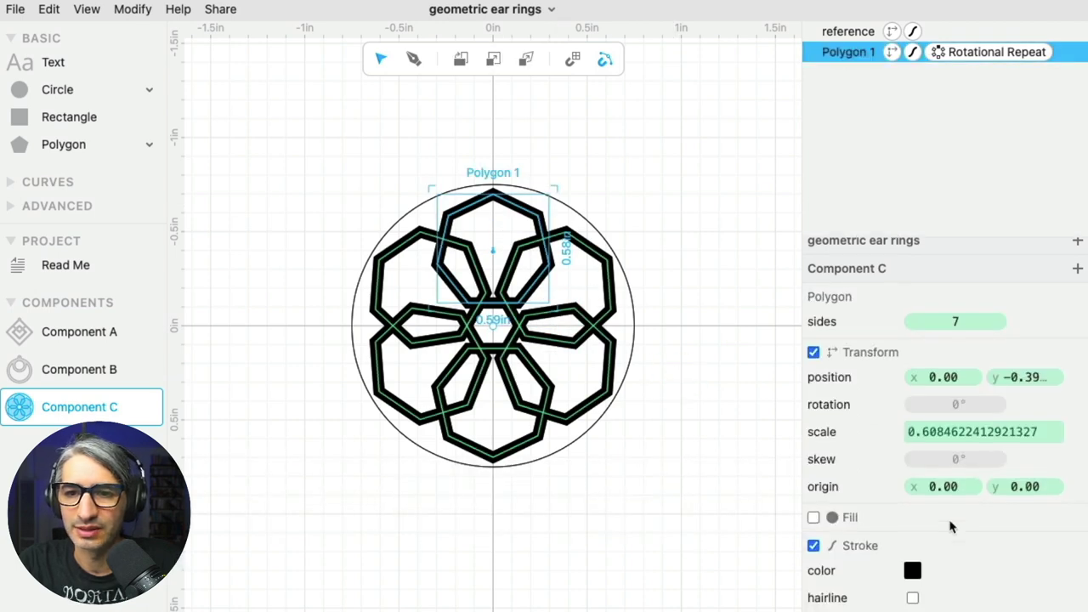
drag(961, 544, 959, 544)
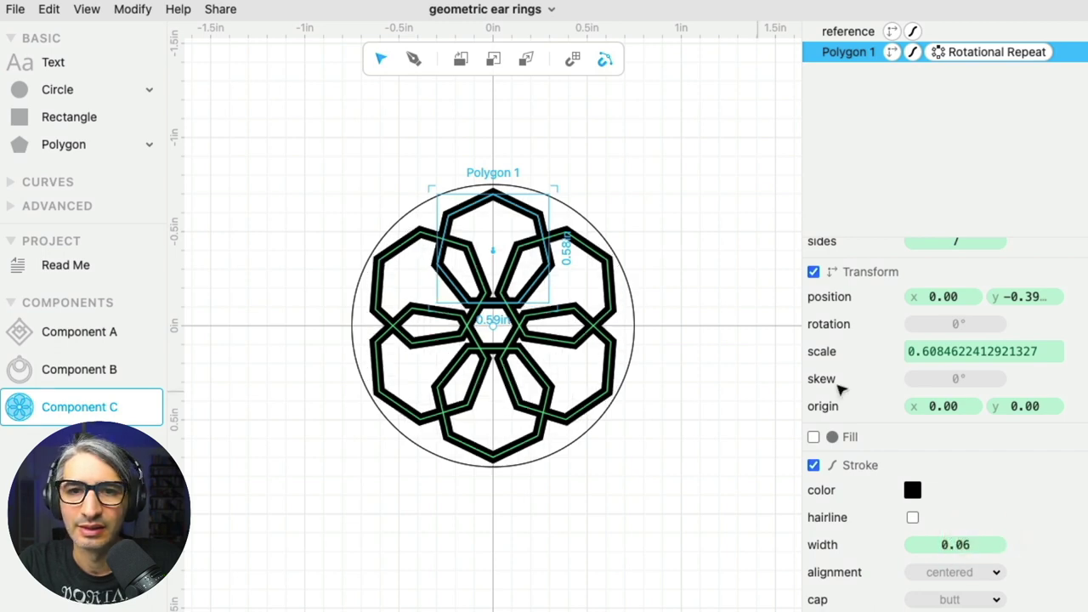
scroll(887, 298, up, 2)
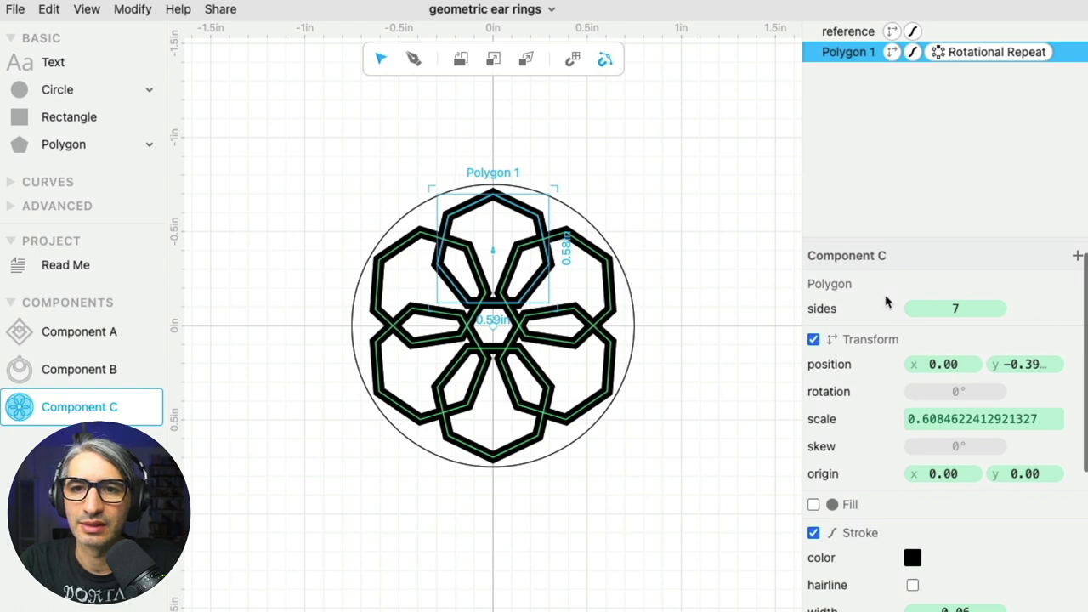
scroll(885, 302, up, 1)
Step: Set the heptagon's Rotational Repeat to 7 repetitions
click(990, 51)
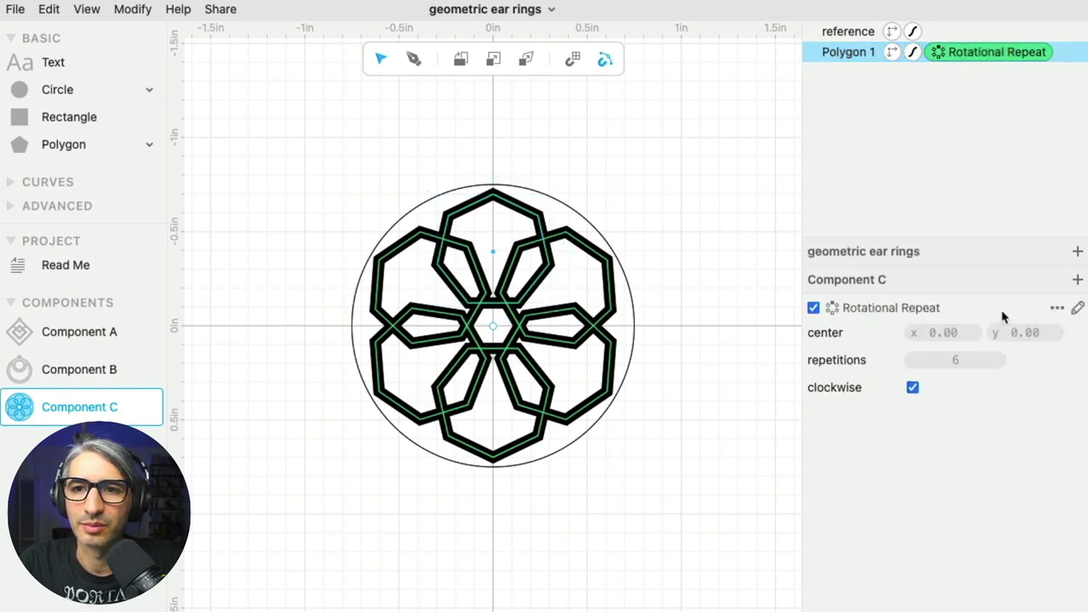
mouse_move(951, 361)
mouse_down()
mouse_move(971, 365)
mouse_move(955, 361)
mouse_up()
click(694, 355)
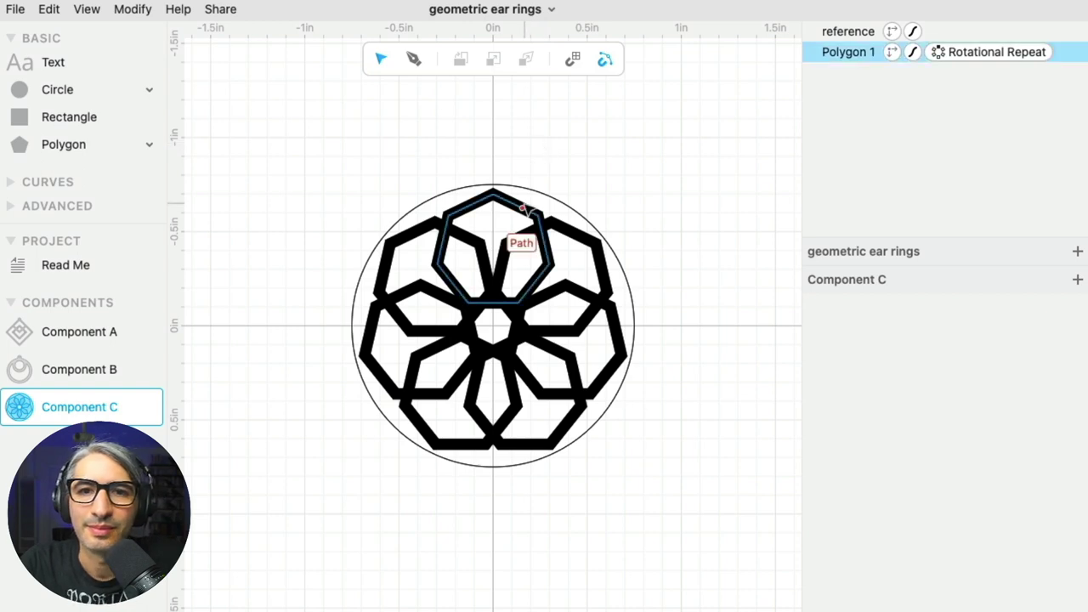
Step: Move the repeated heptagon up the vertical axis to about y -0.42
click(498, 241)
mouse_move(494, 303)
mouse_down()
mouse_move(493, 285)
mouse_move(494, 304)
mouse_move(496, 286)
mouse_move(578, 190)
mouse_up()
click(578, 190)
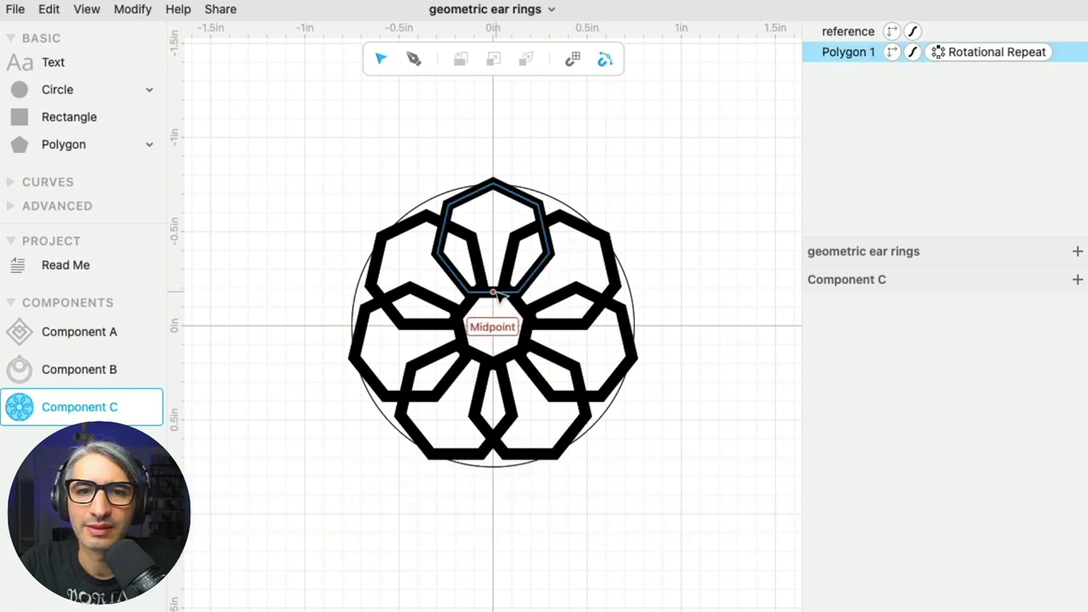
mouse_move(498, 294)
mouse_down()
mouse_move(498, 283)
mouse_move(500, 302)
mouse_up()
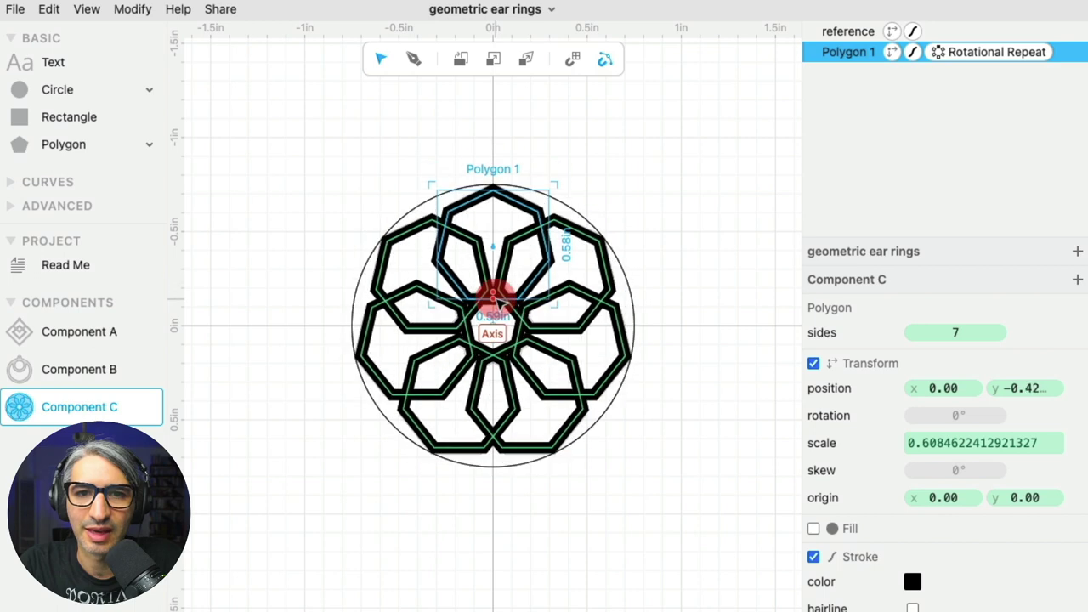
Step: Turn off geometry snapping and nudge the heptagon vertically so its top corner meets the reference circle
click(604, 58)
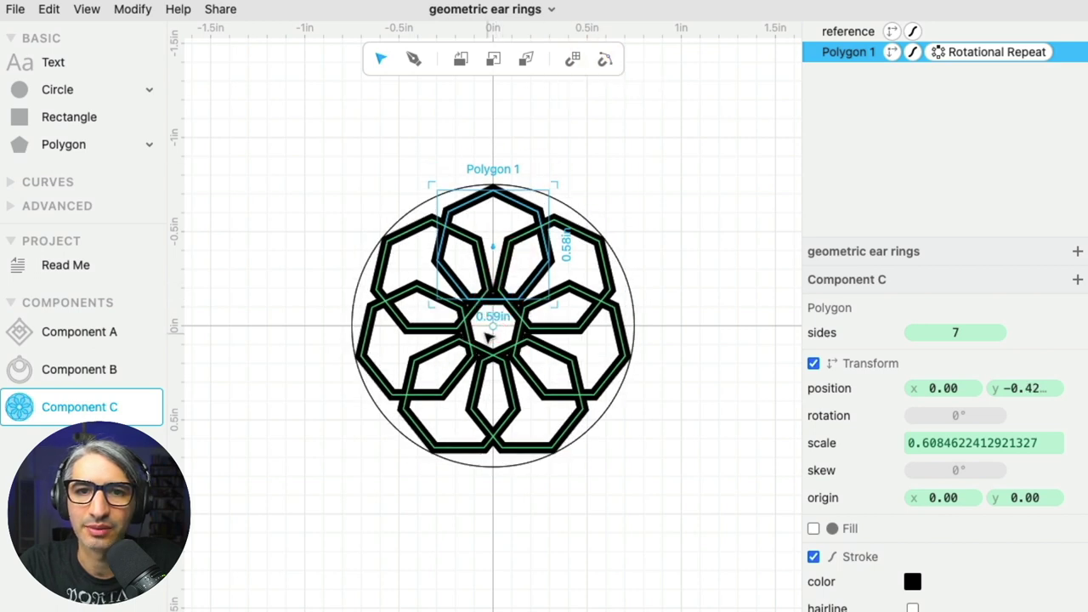
drag(496, 297, 495, 297)
key(shift)
click(681, 218)
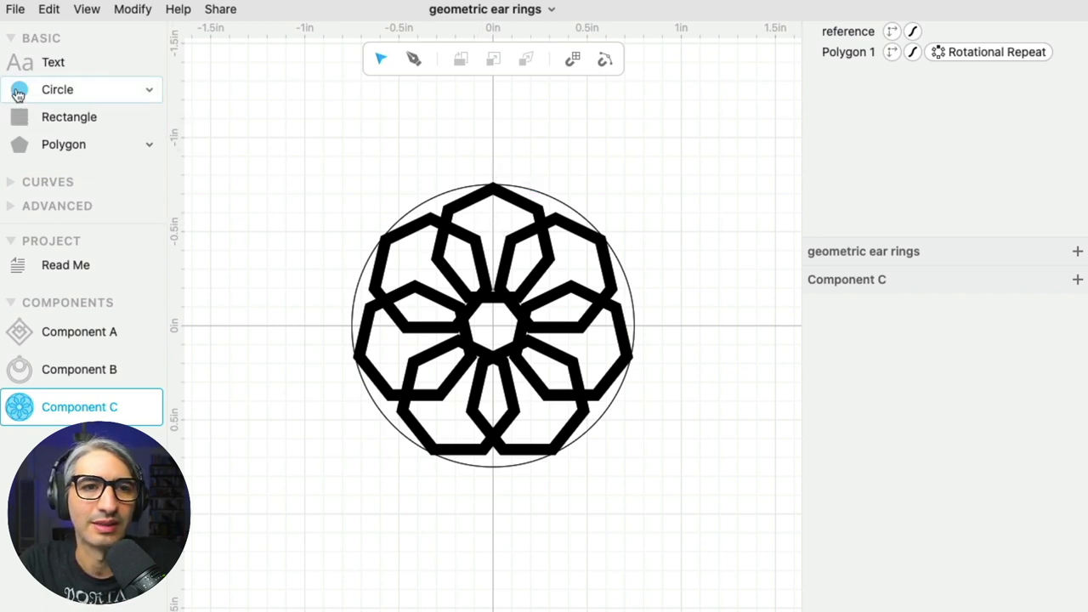
Step: Add a circle on the vertical axis at y -0.76, on the flower's top corner, and set its scale to 0.1
drag(18, 93, 493, 182)
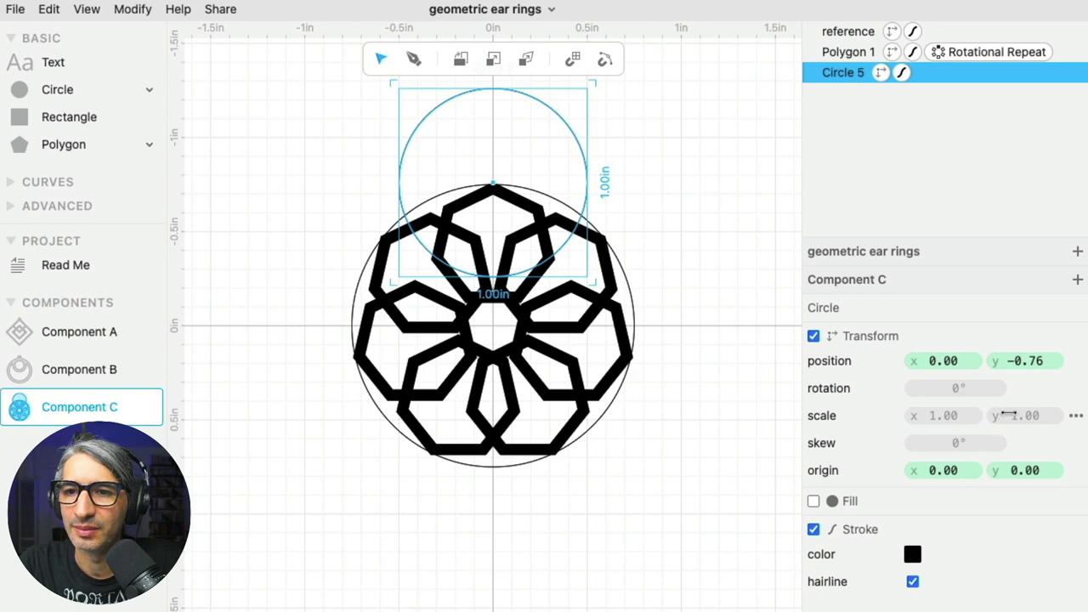
click(1072, 419)
click(999, 390)
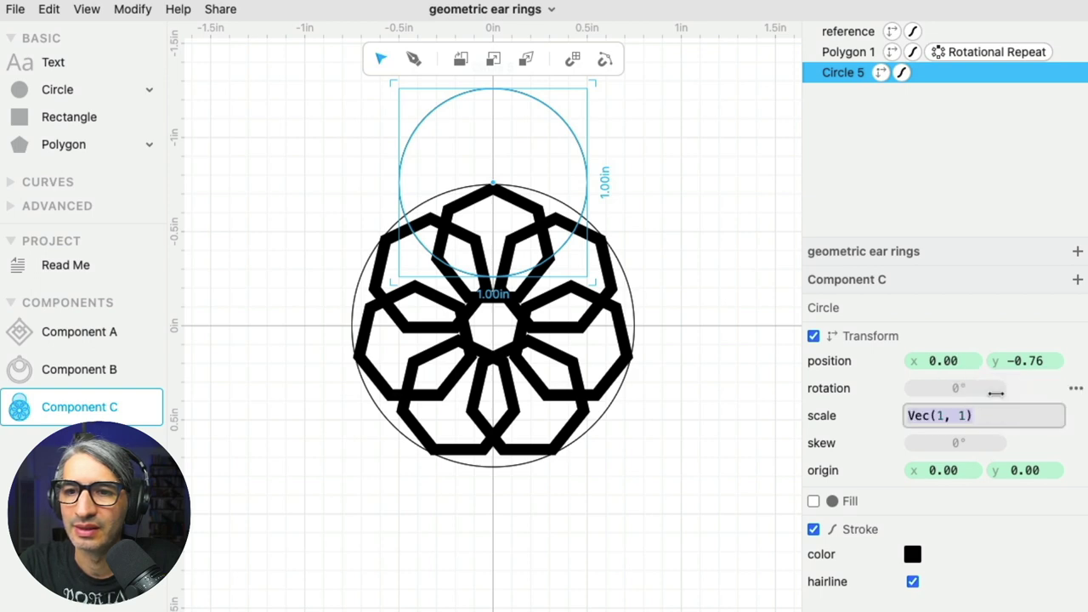
text(0.1)
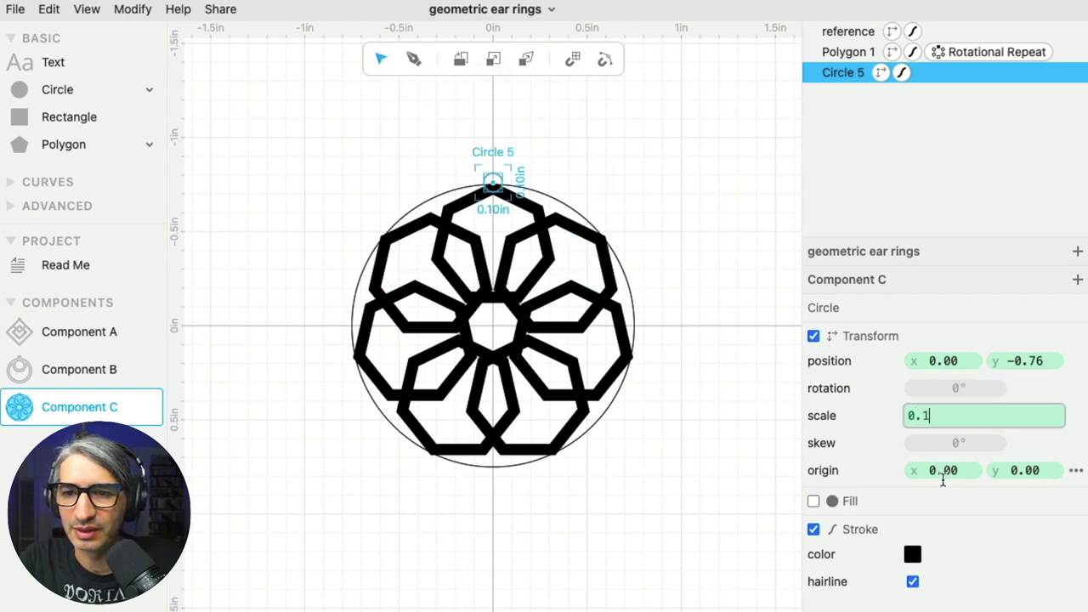
Step: Turn off the hairline stroke on the small hanging circle and set its stroke width to 0.06
click(912, 582)
scroll(909, 585, down, 2)
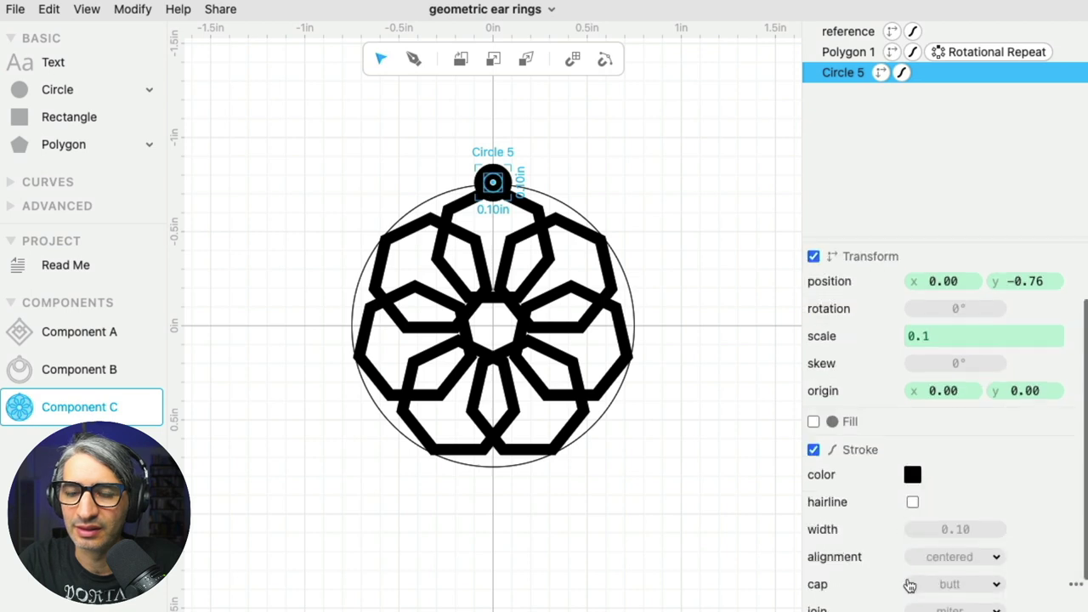
click(958, 527)
key(BackSpace)
text(0)
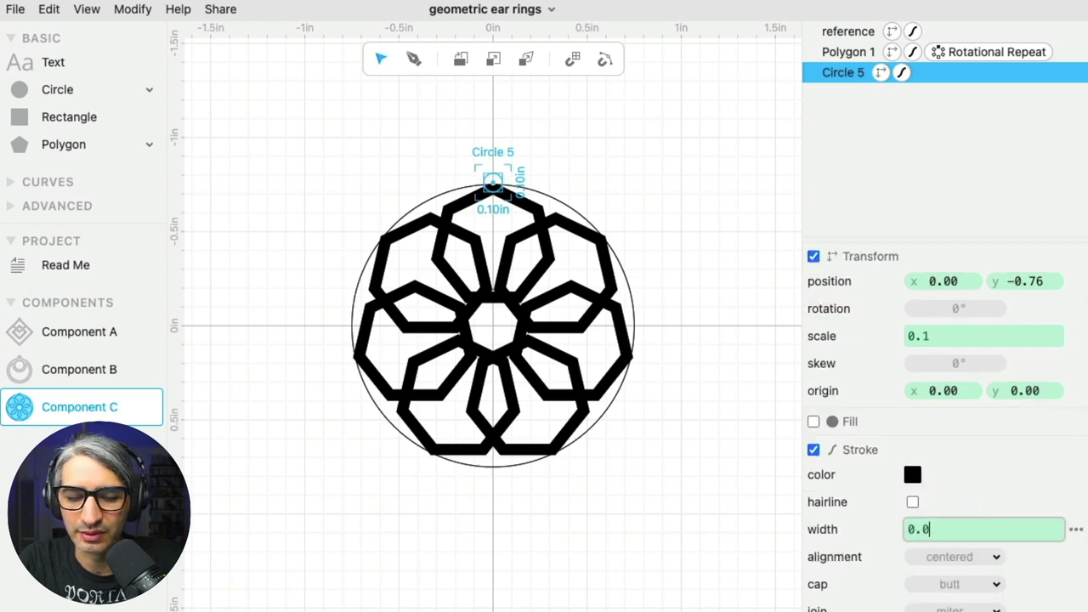
text(6)
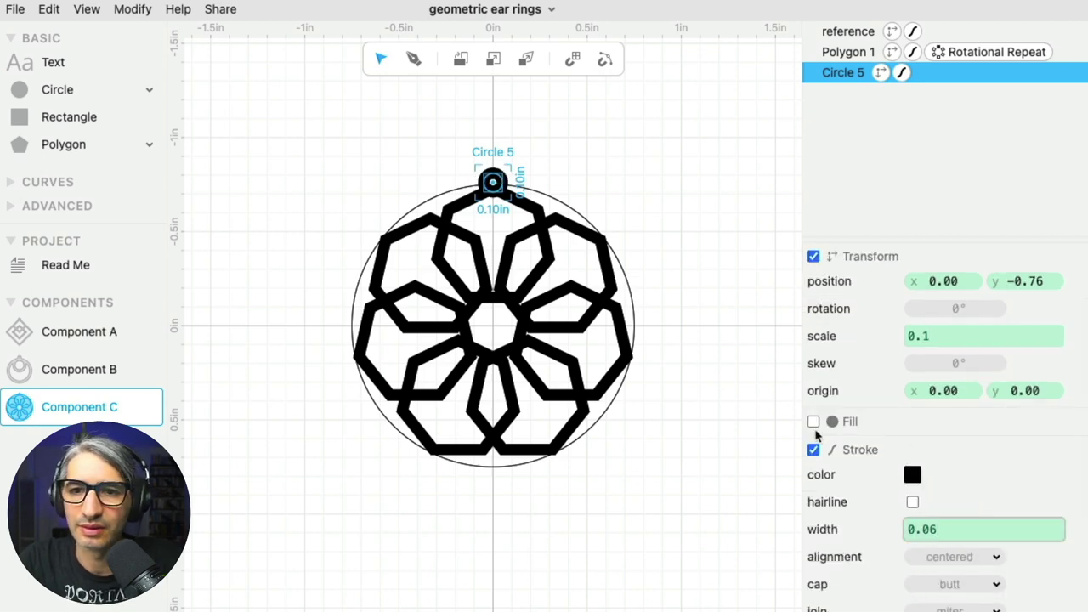
Step: Enable a fill on the small hanging circle and make it white
click(814, 423)
click(911, 446)
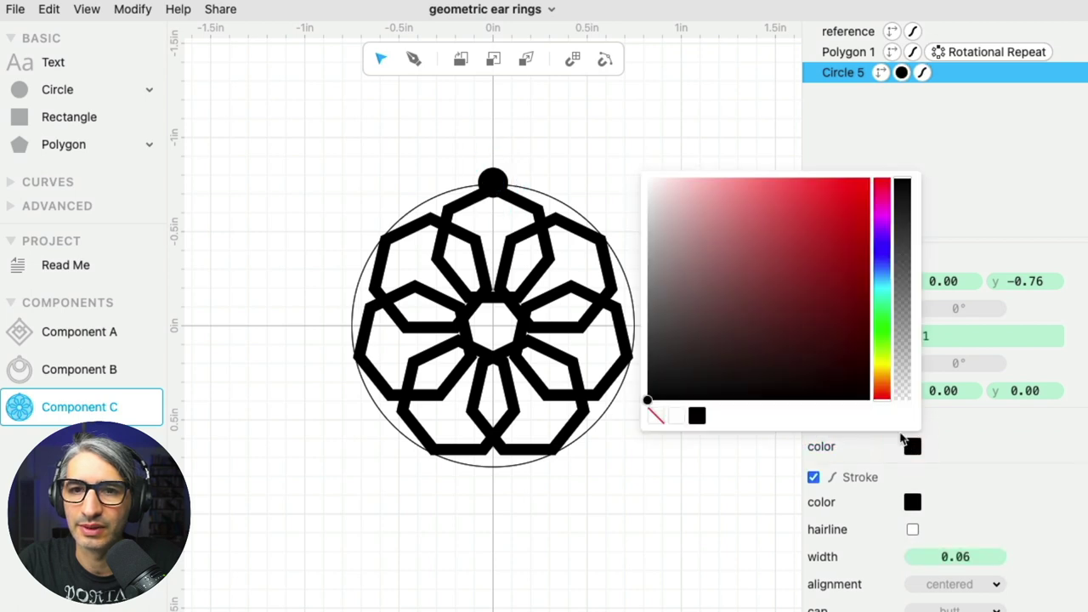
click(677, 417)
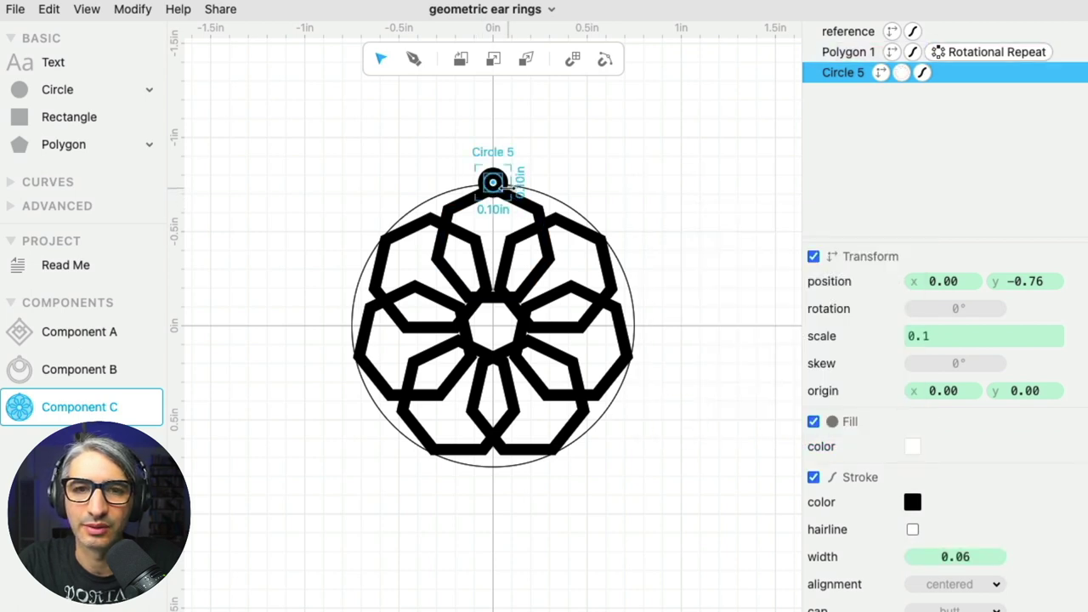
Step: Move the hanging circle slightly up the vertical axis to y -0.77
key(super+equal)
click(655, 110)
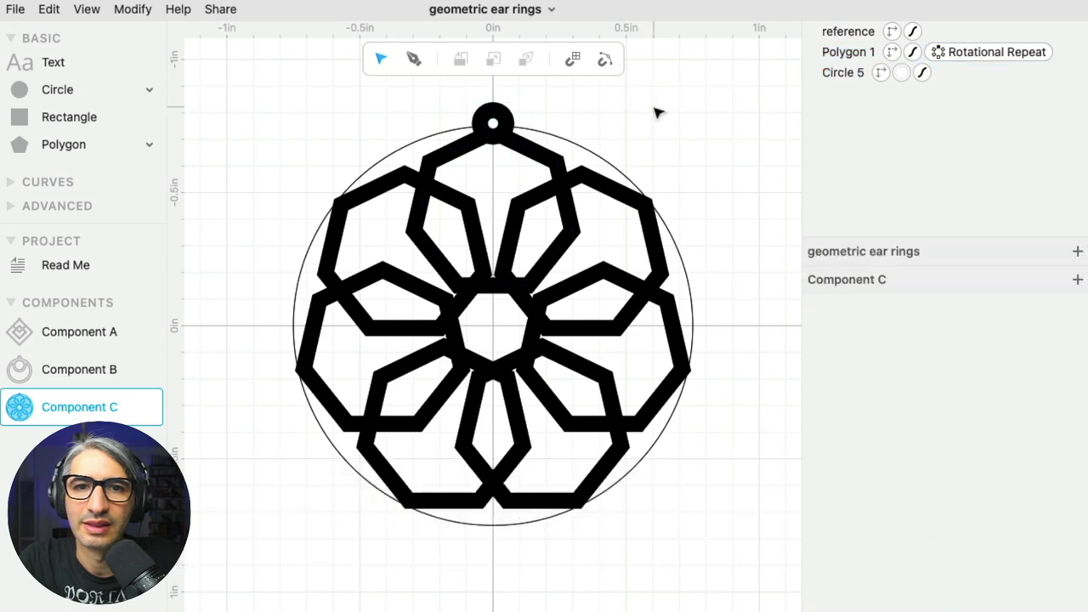
click(515, 121)
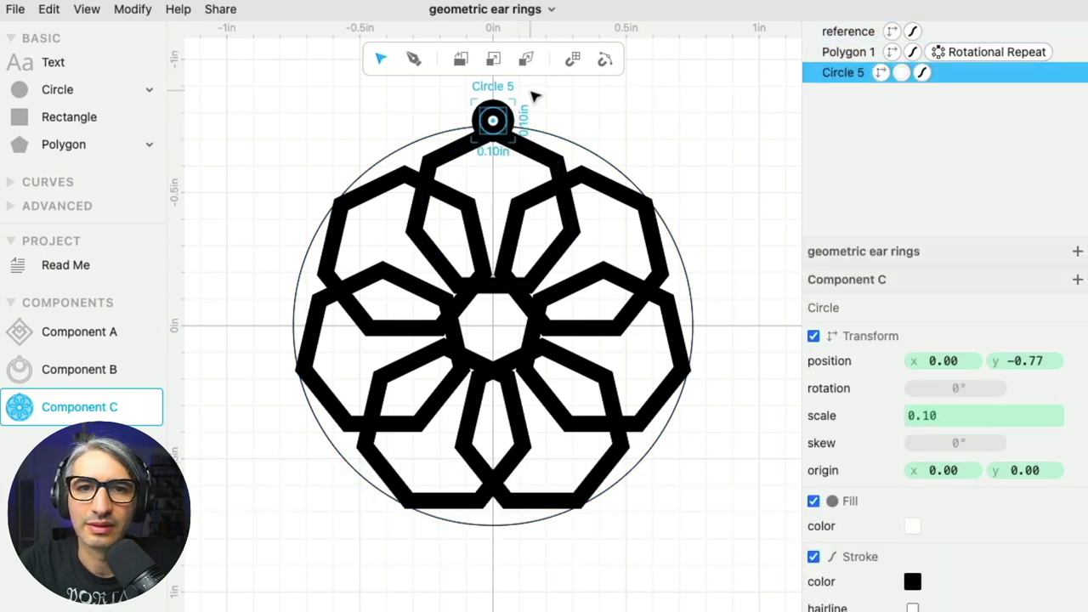
Step: Hide the reference circle of Component C
click(712, 145)
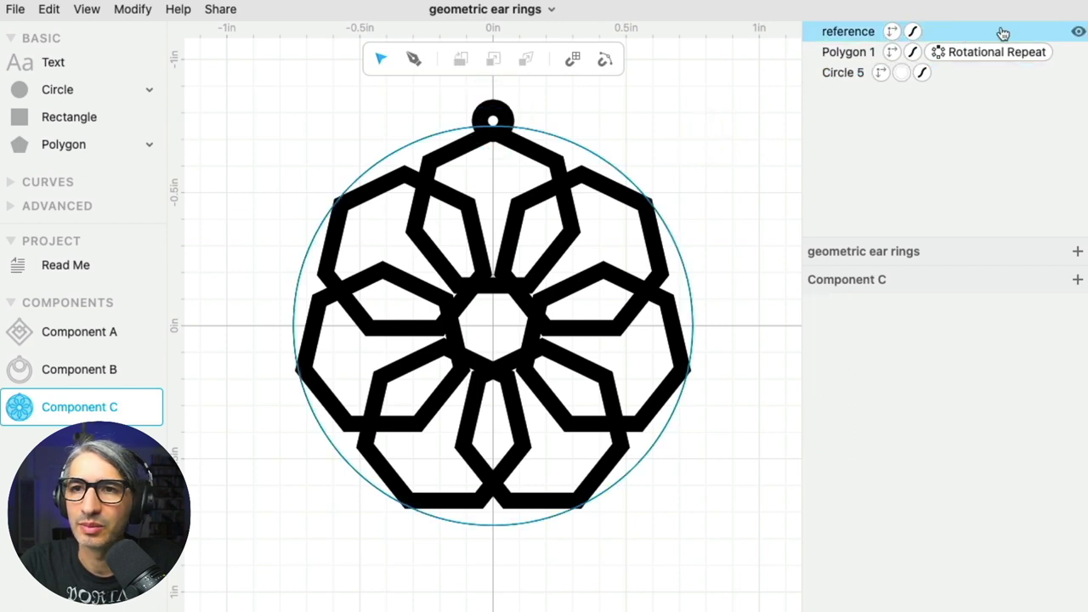
click(1076, 35)
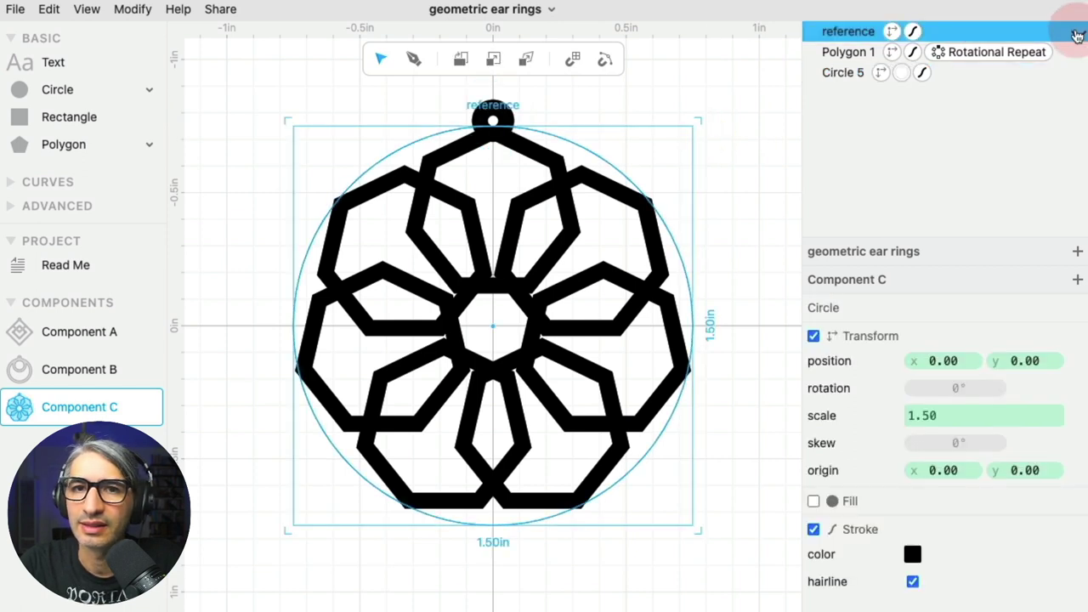
click(756, 120)
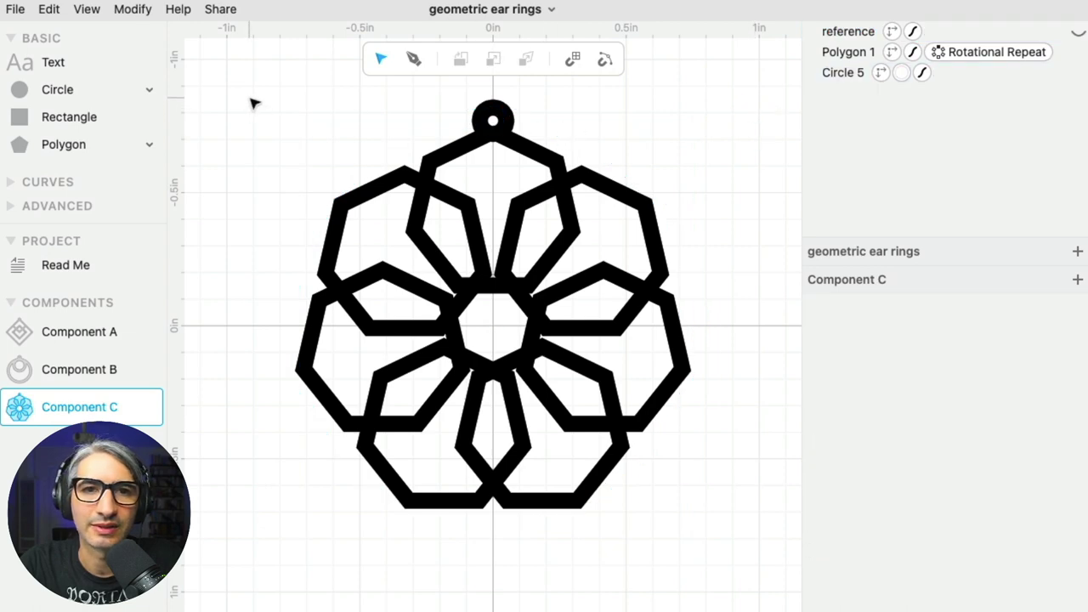
Step: Combine the repeated heptagon and the hanging circle with a Boolean Flatten modifier
drag(243, 96, 690, 537)
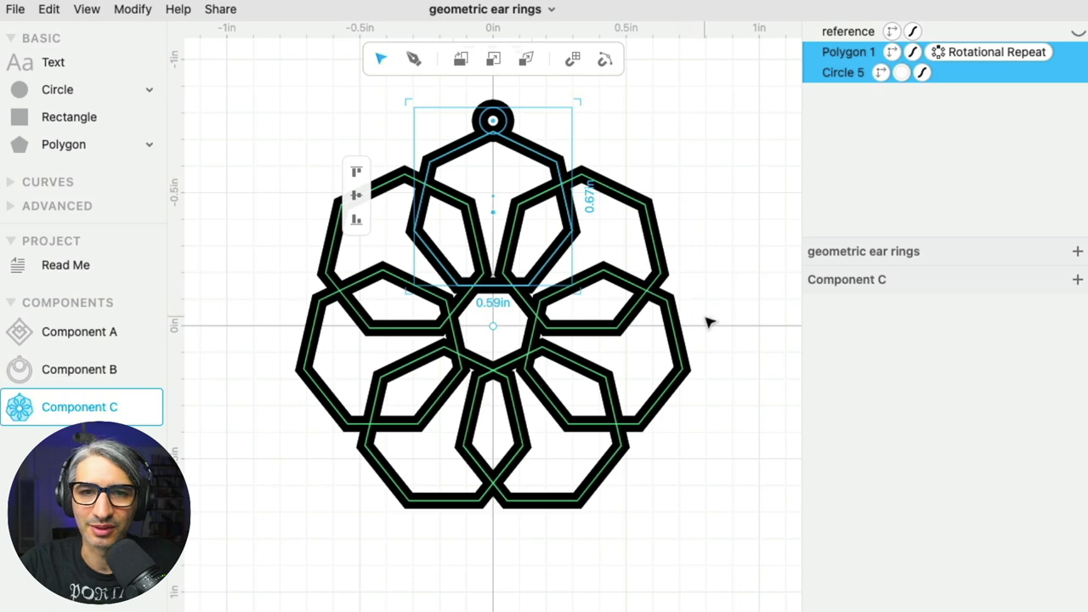
click(284, 88)
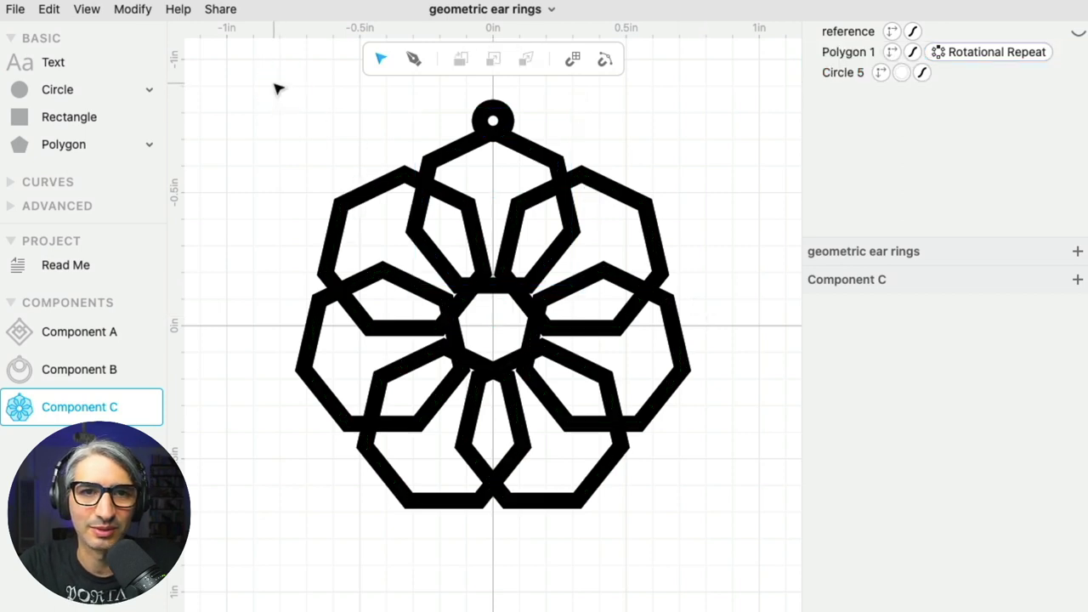
drag(264, 81, 748, 566)
click(132, 10)
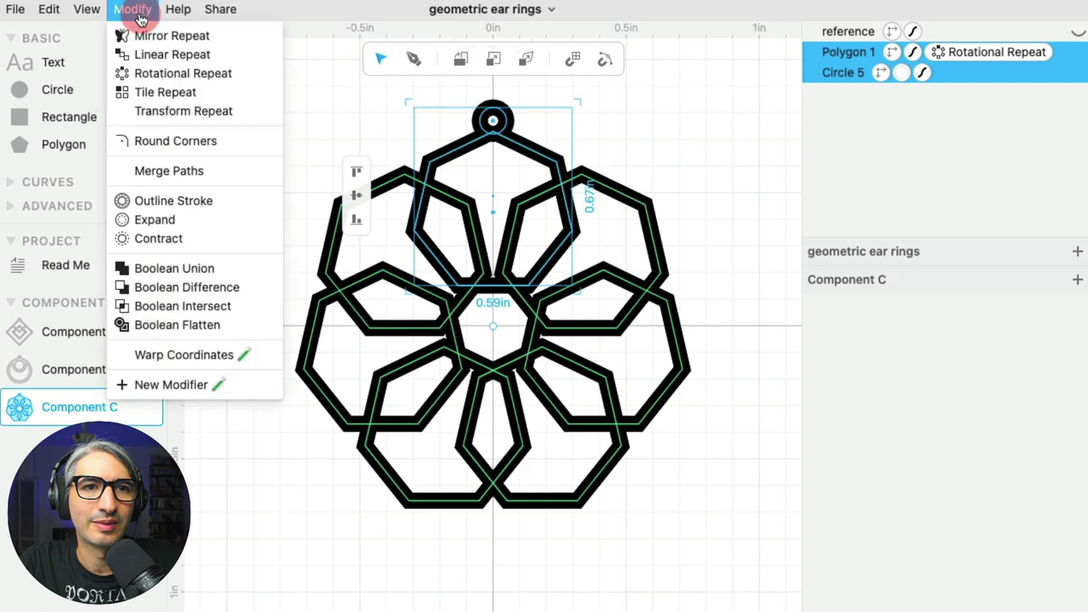
click(239, 326)
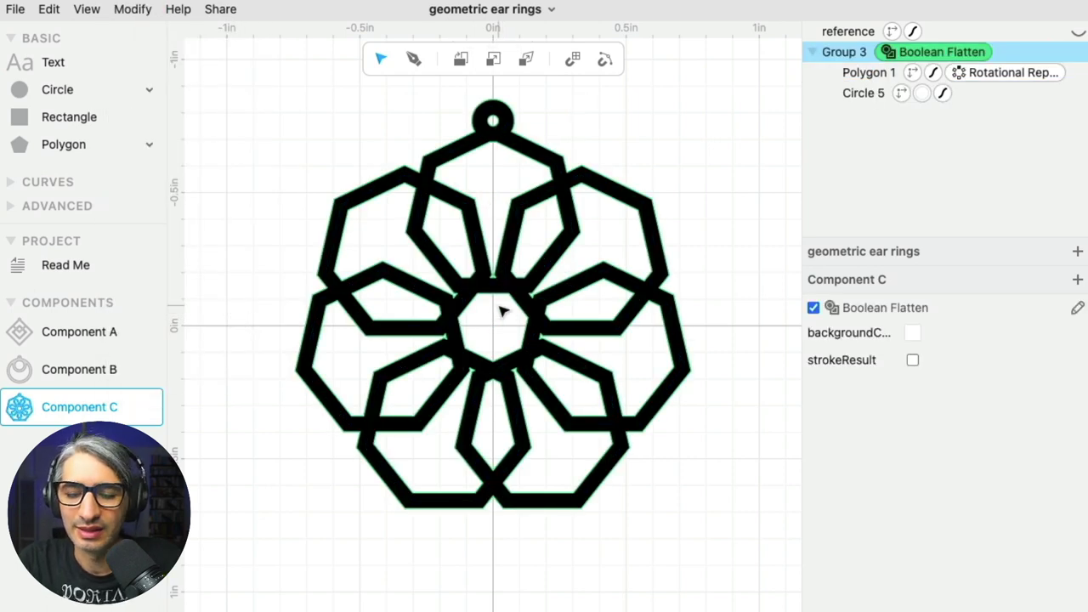
Step: Nudge the repeated heptagon inside the flattened group slightly up the vertical axis, thinning the overlaps around the flower's centre
key(super)
key(super+equal)
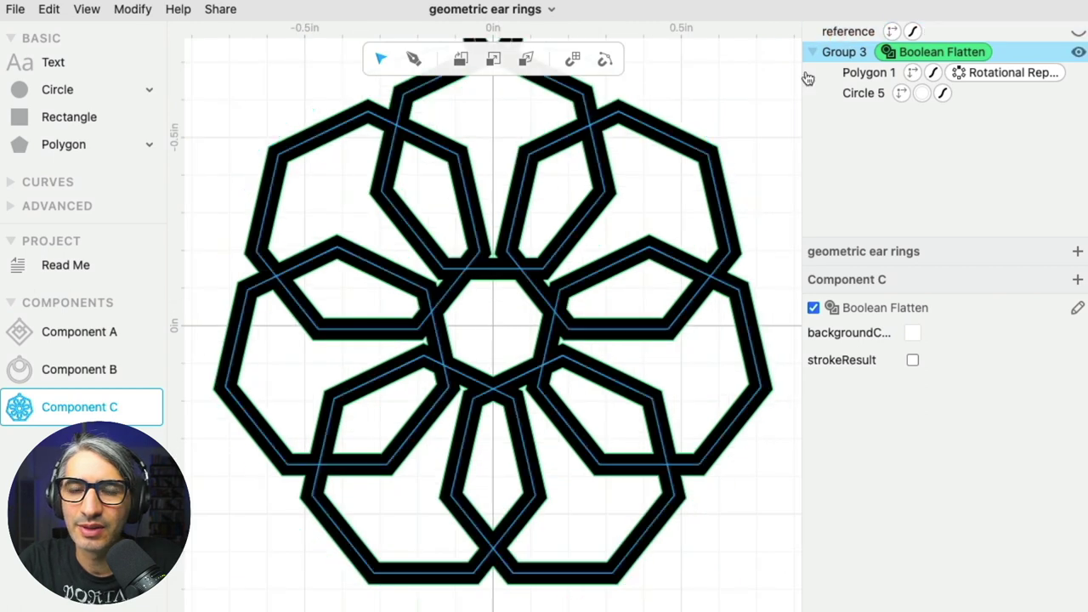
click(938, 56)
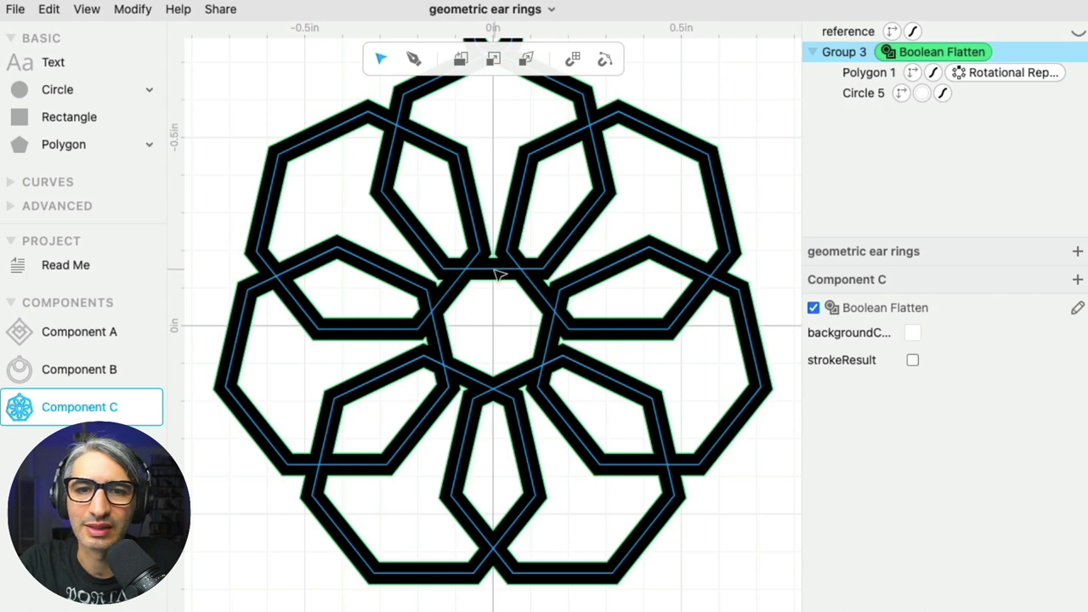
key(super+minus)
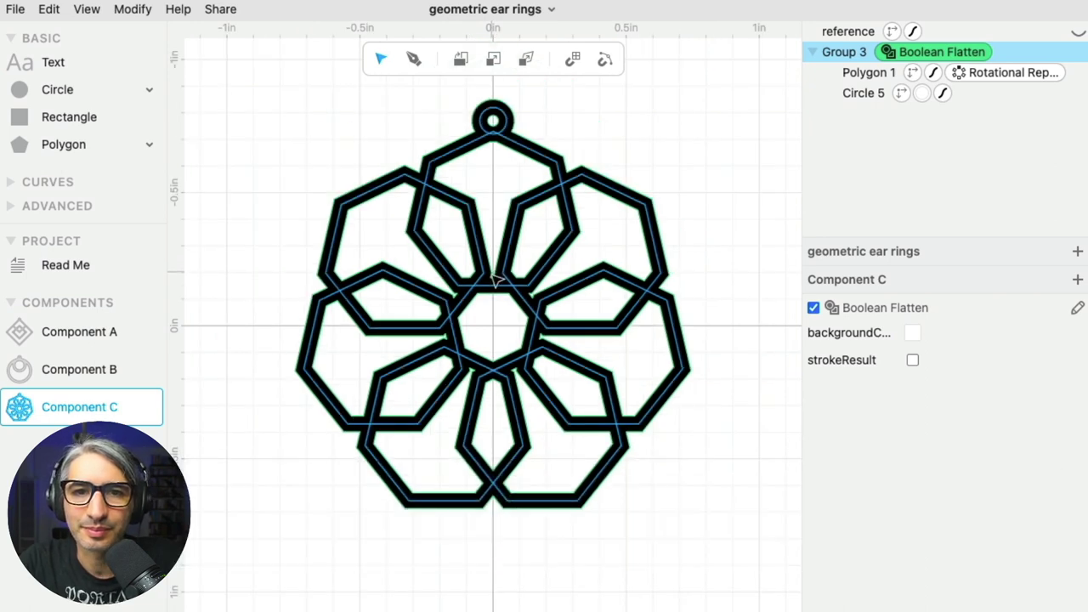
click(495, 286)
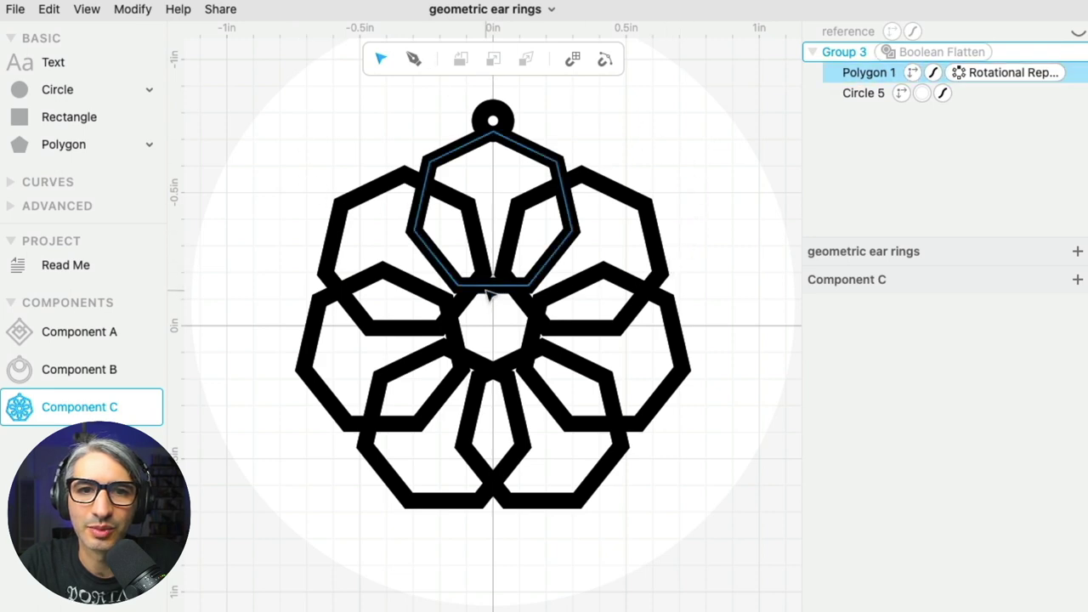
click(491, 293)
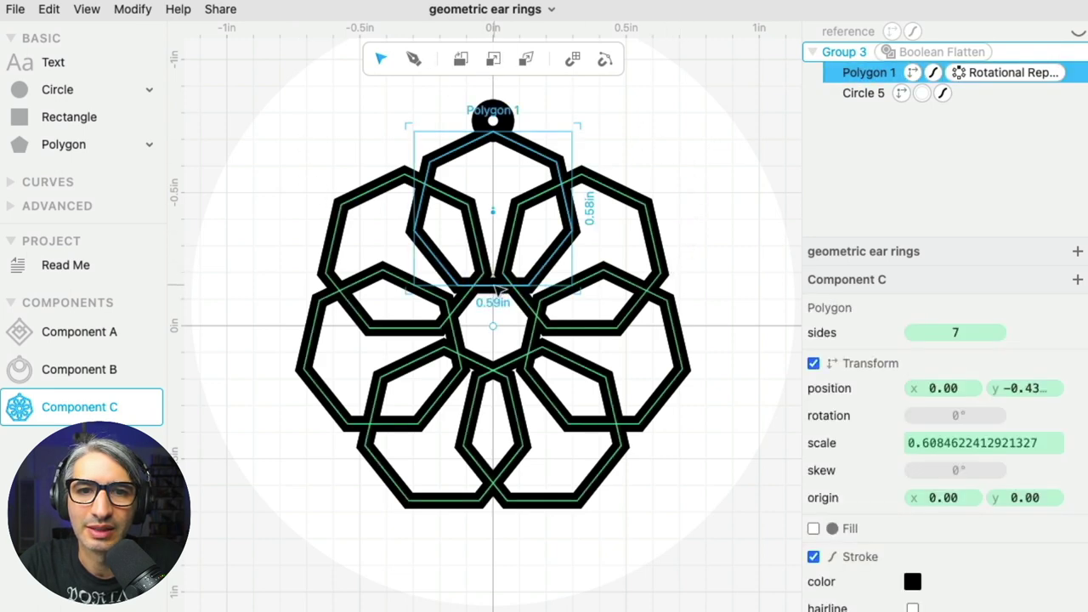
click(496, 291)
drag(498, 289, 498, 286)
click(723, 175)
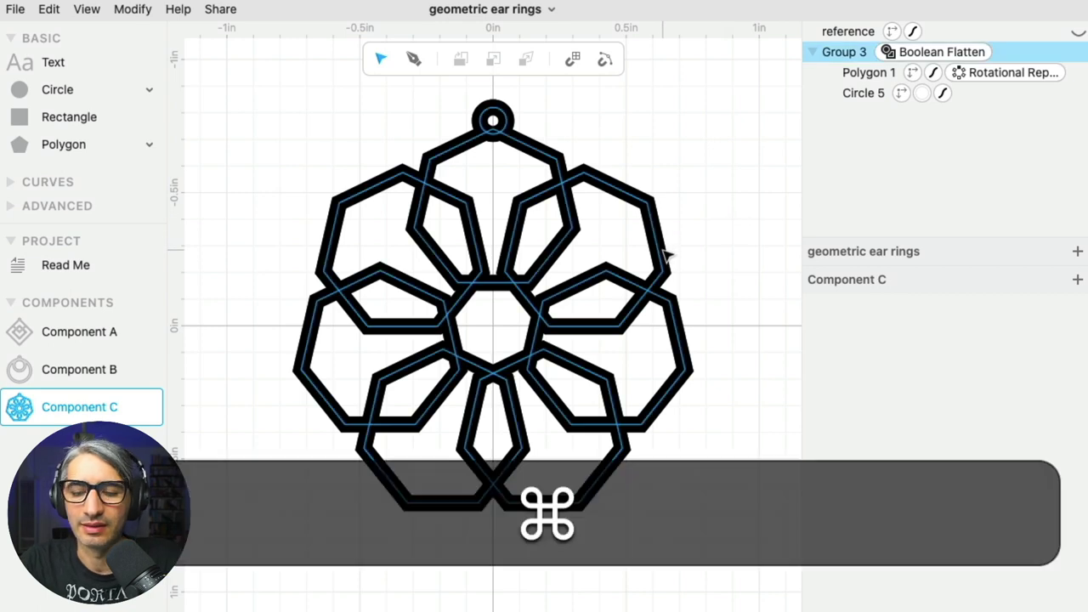
Step: Apply the Round Corners modifier to the whole flattened flower group
key(super+minus)
click(618, 256)
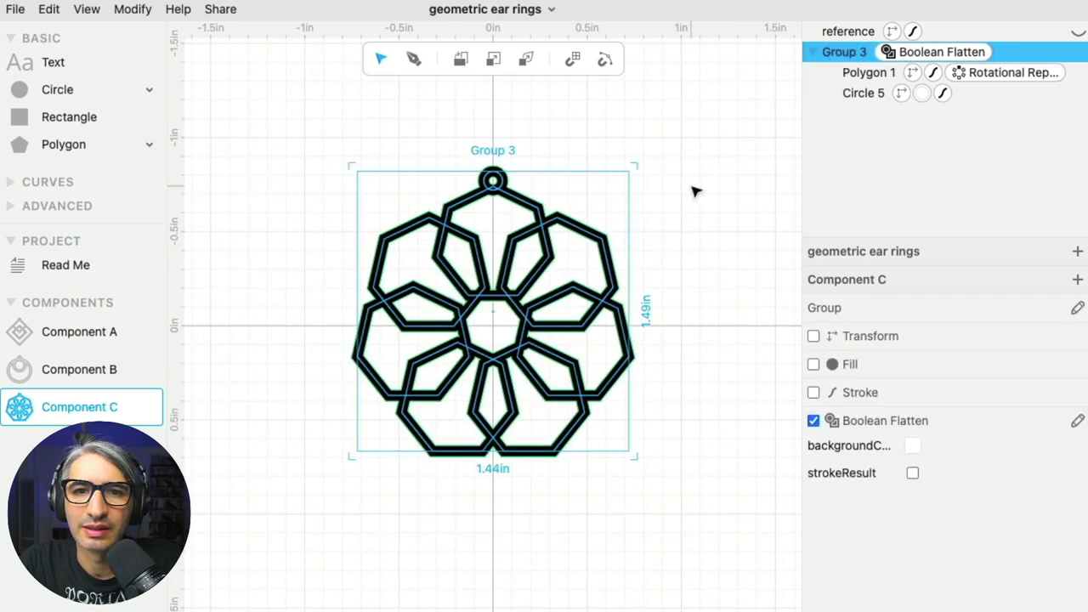
click(136, 11)
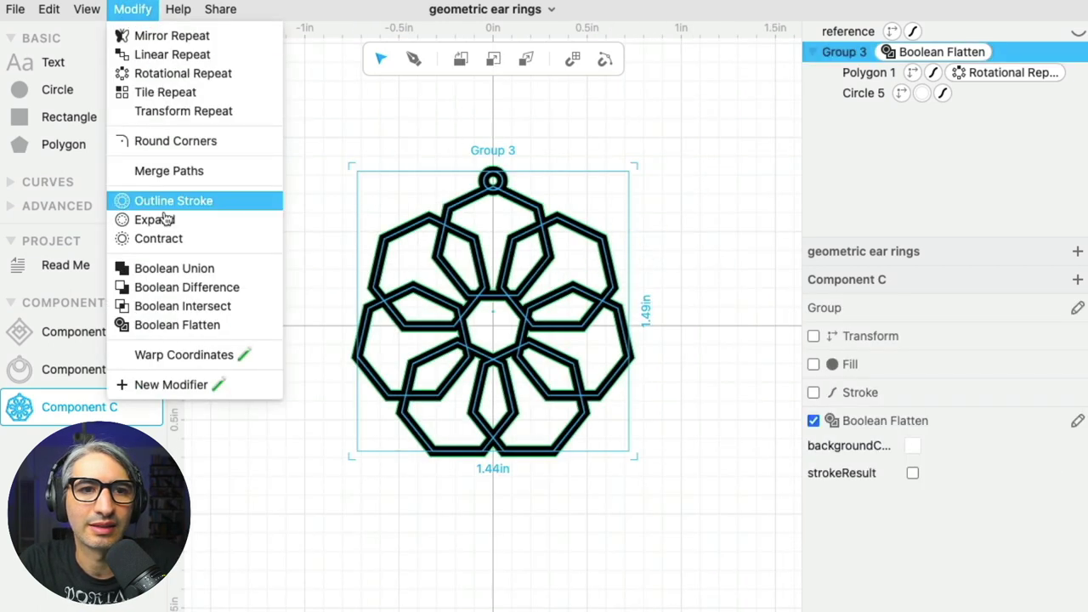
click(154, 143)
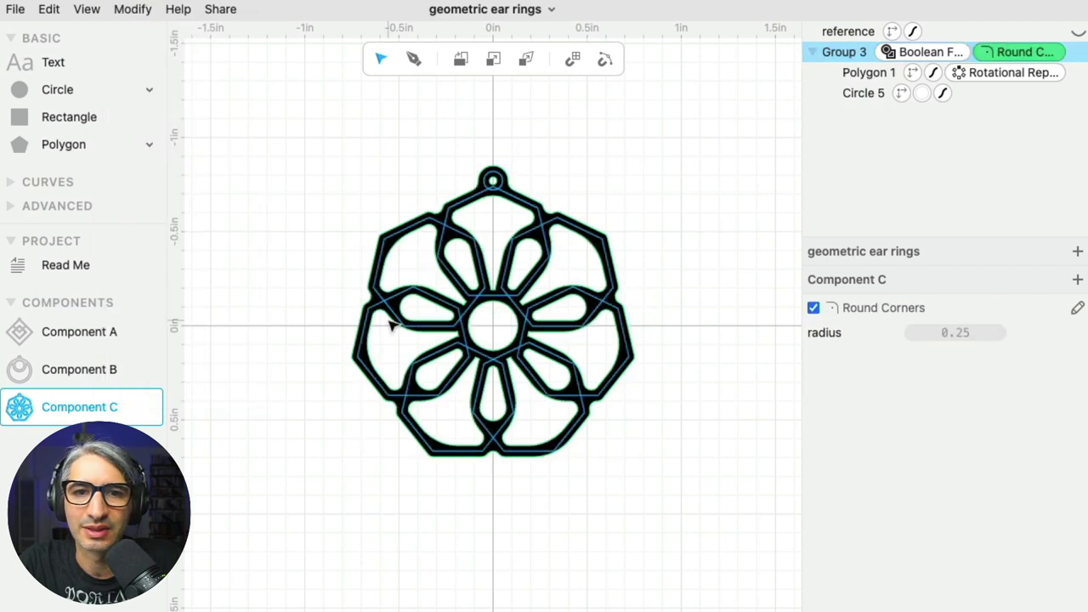
key(super+equal)
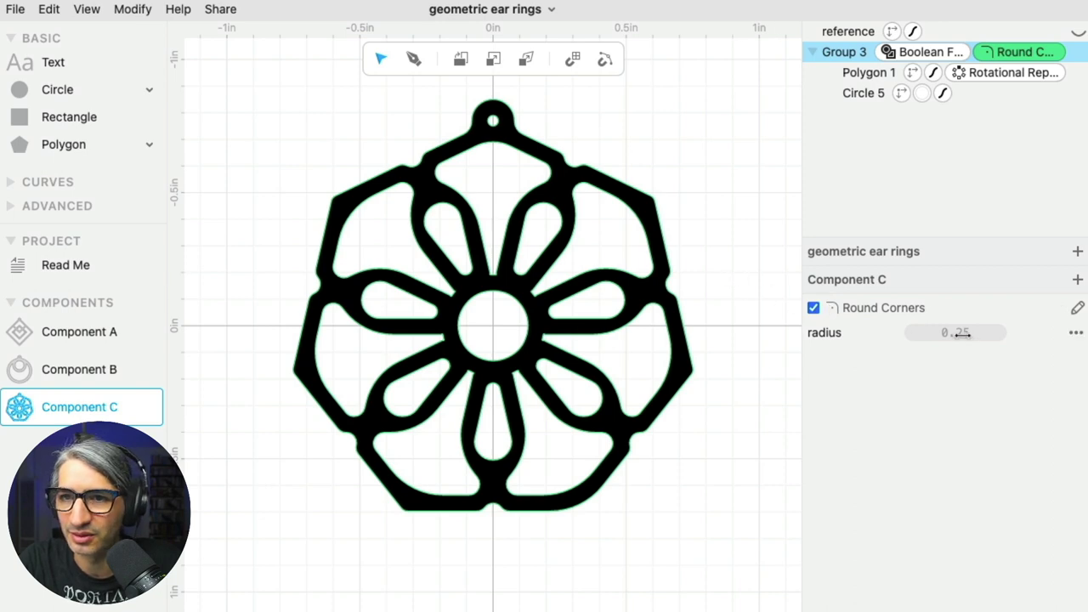
Step: Reduce the Round Corners radius on the flower group until its corners are only slightly softened
drag(958, 332, 905, 340)
click(720, 385)
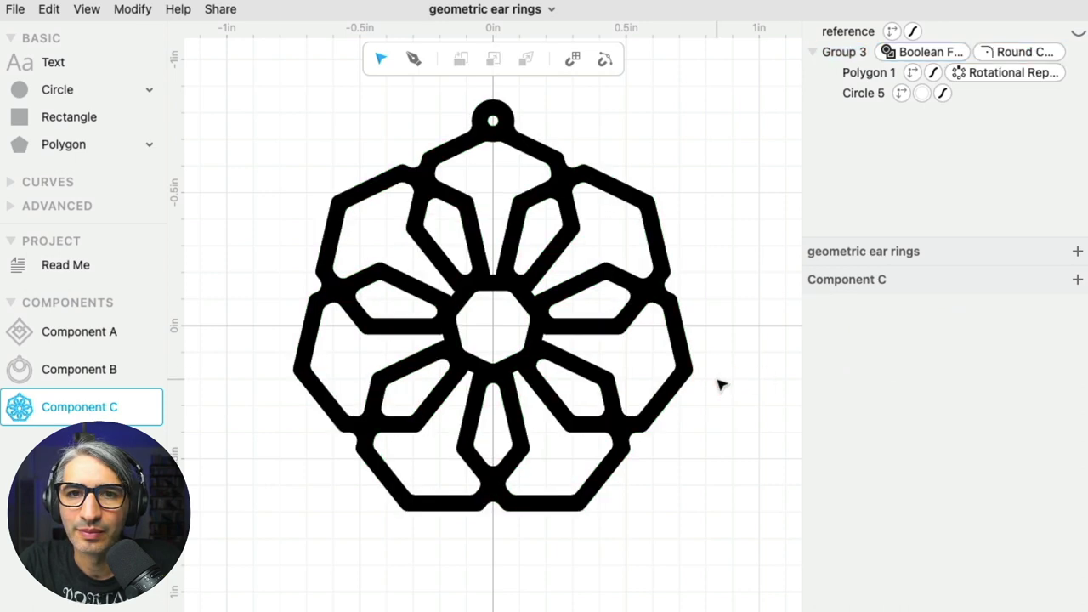
key(super+equal)
key(super+minus)
key(super+minus)
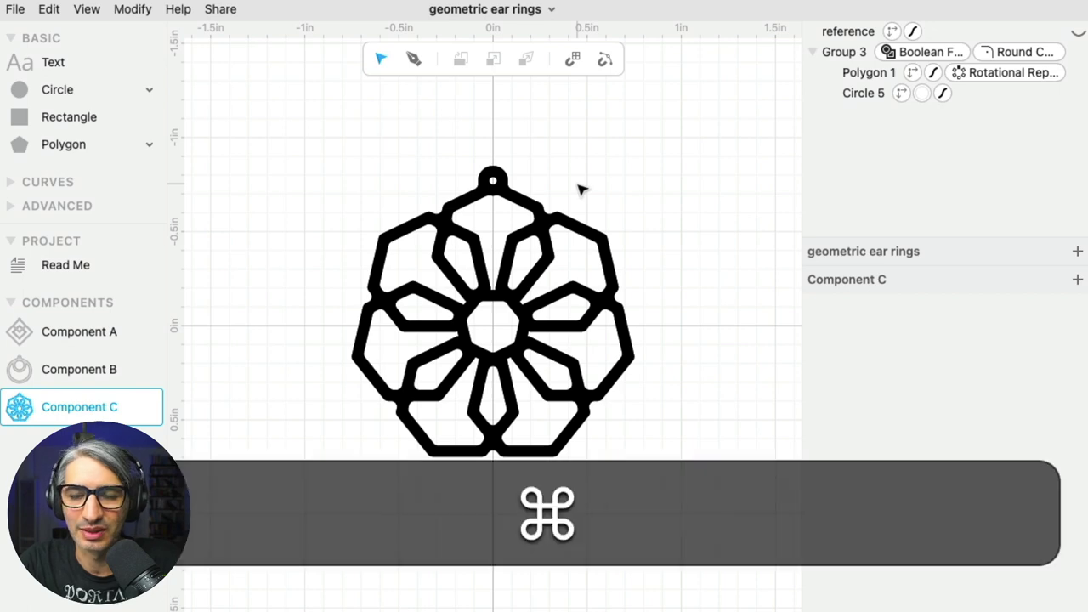
key(super+equal)
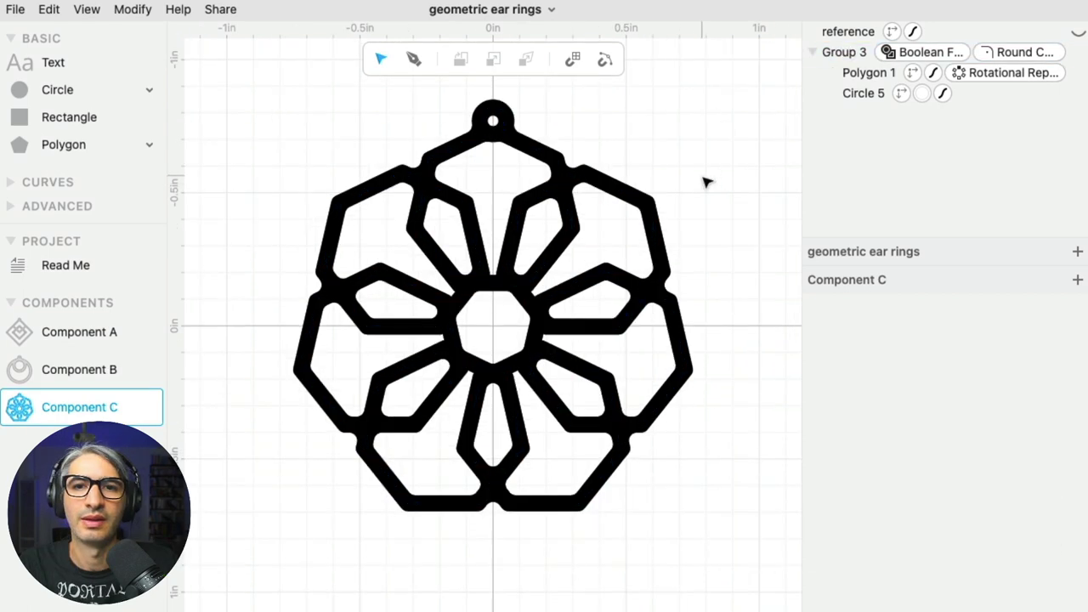